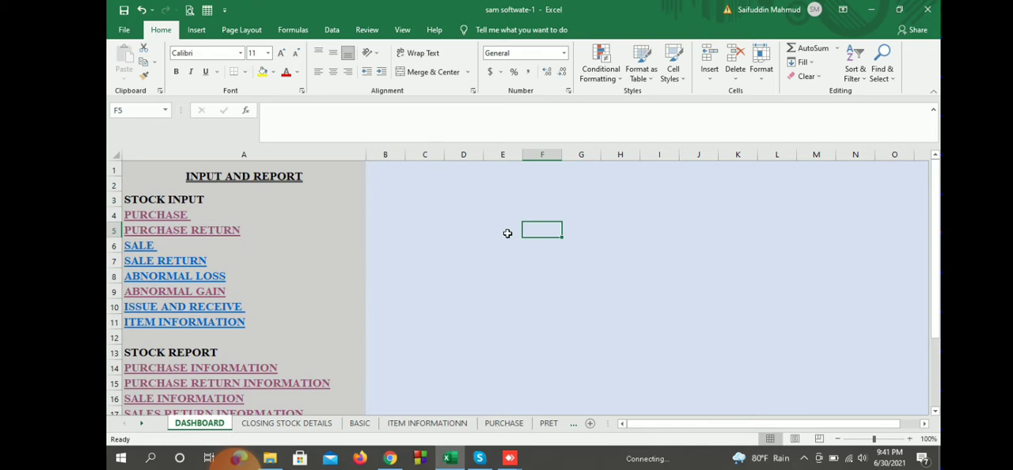
Step: Examine the stock input and stock report links listed on the dashboard
left_click(508, 234)
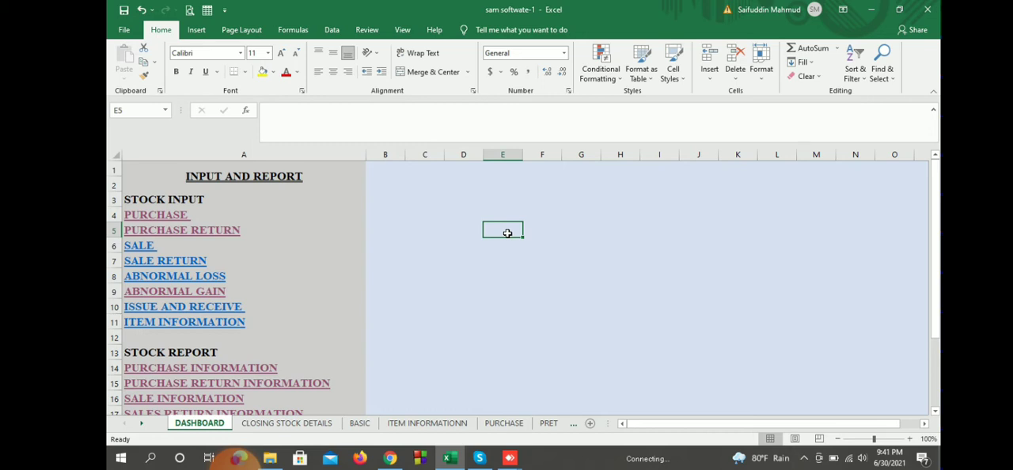
scroll(507, 234, "down", 5)
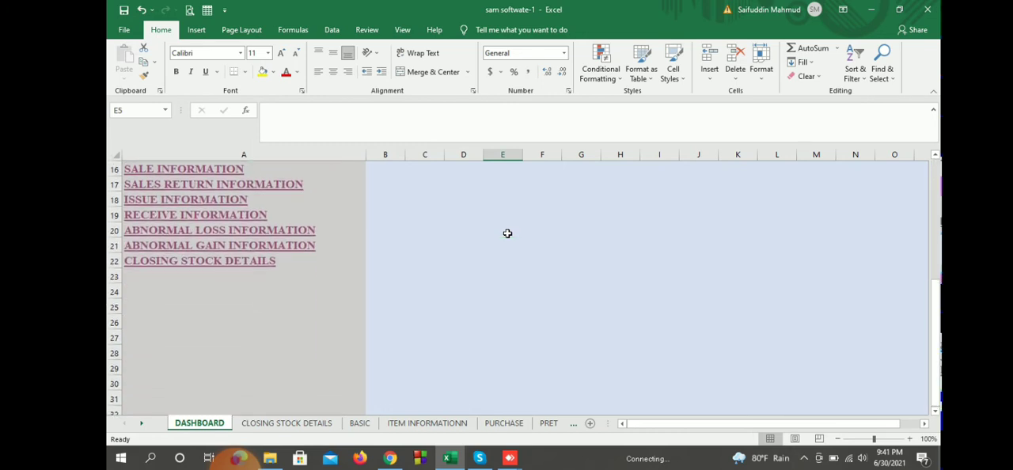
scroll(507, 233, "up", 5)
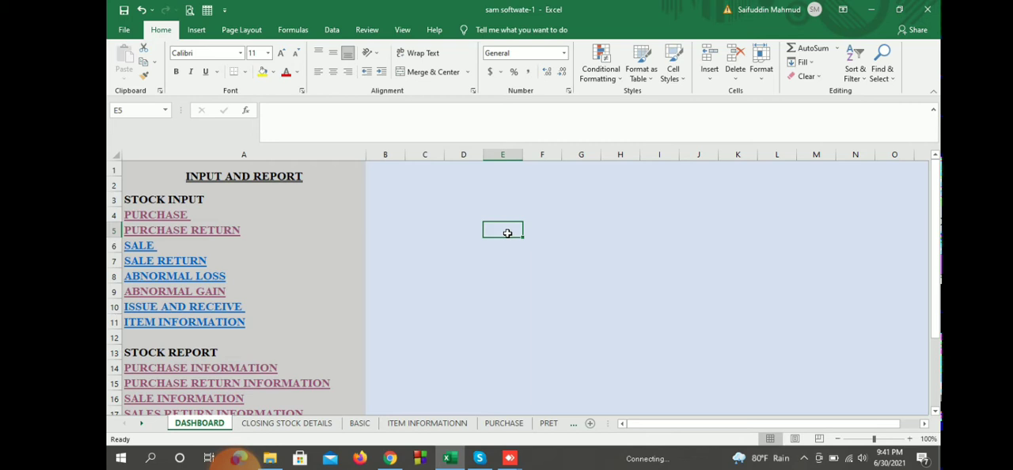
key("ctrl+Home")
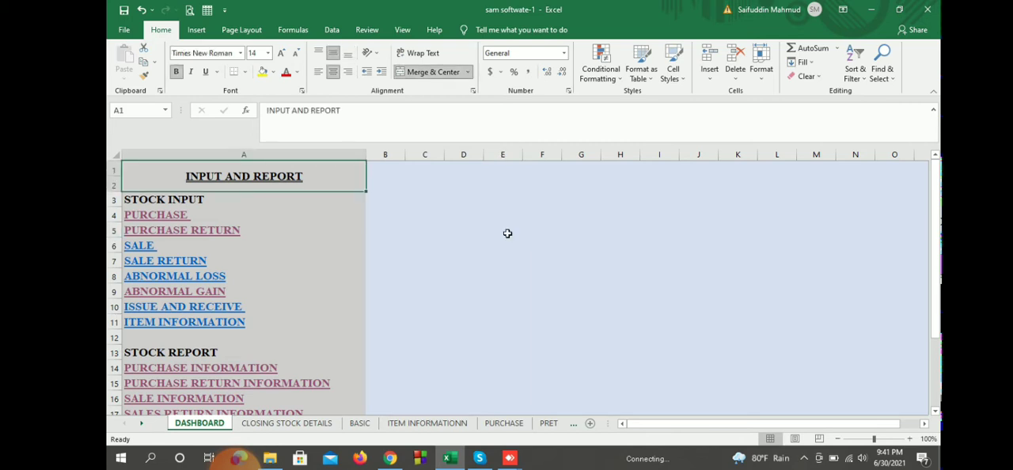
key("Down")
key("Down")
key("ctrl+Home")
left_click(387, 245)
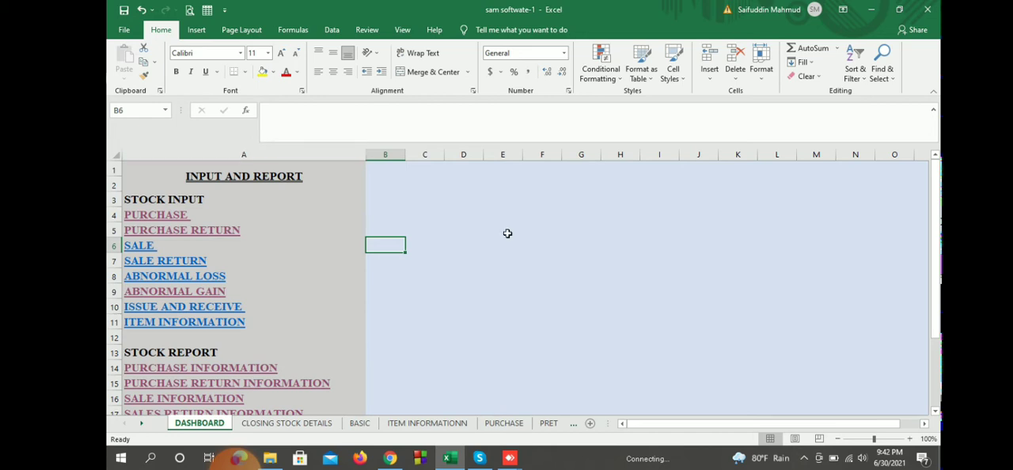
scroll(507, 233, "down", 2, "ctrl")
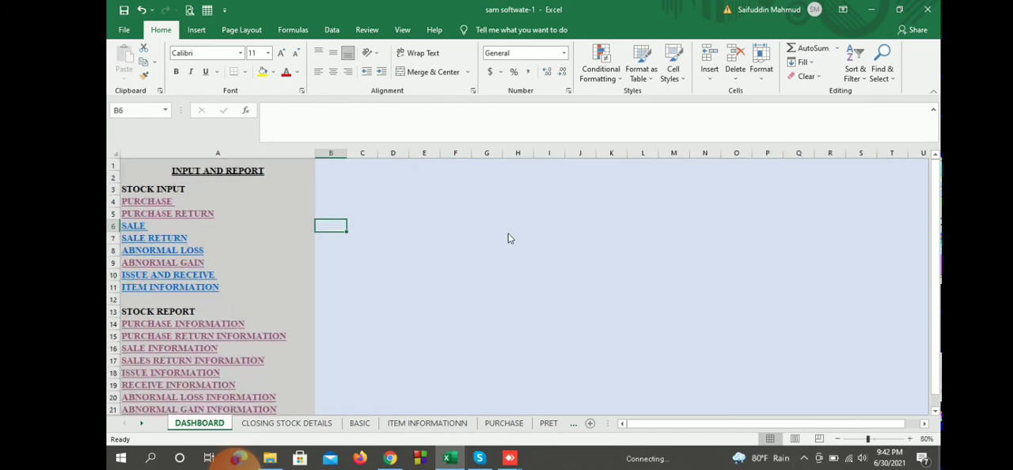
scroll(509, 239, "up", 6, "ctrl")
scroll(509, 238, "up", 2)
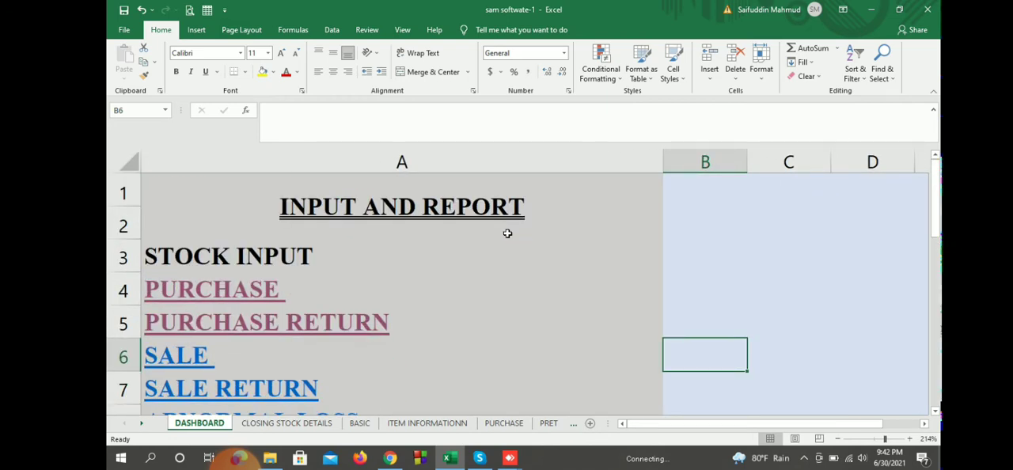
scroll(508, 234, "down", 1)
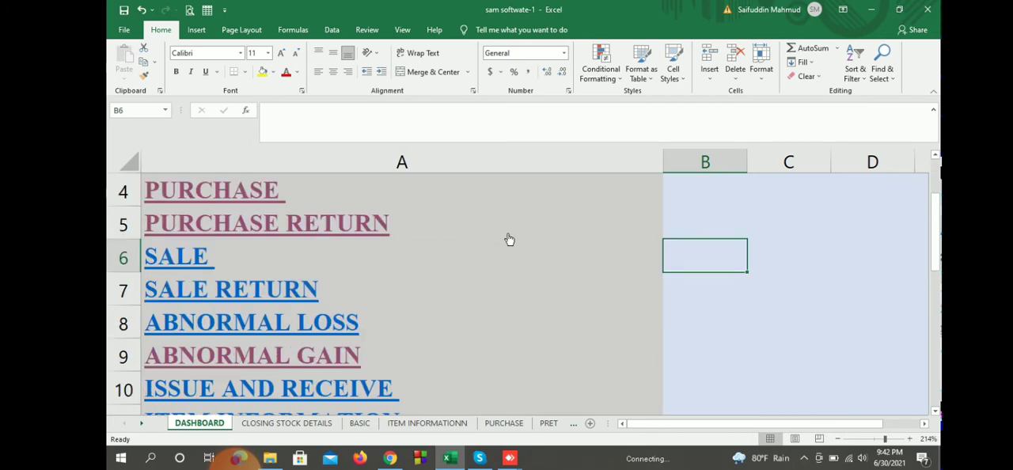
scroll(509, 239, "down", 1)
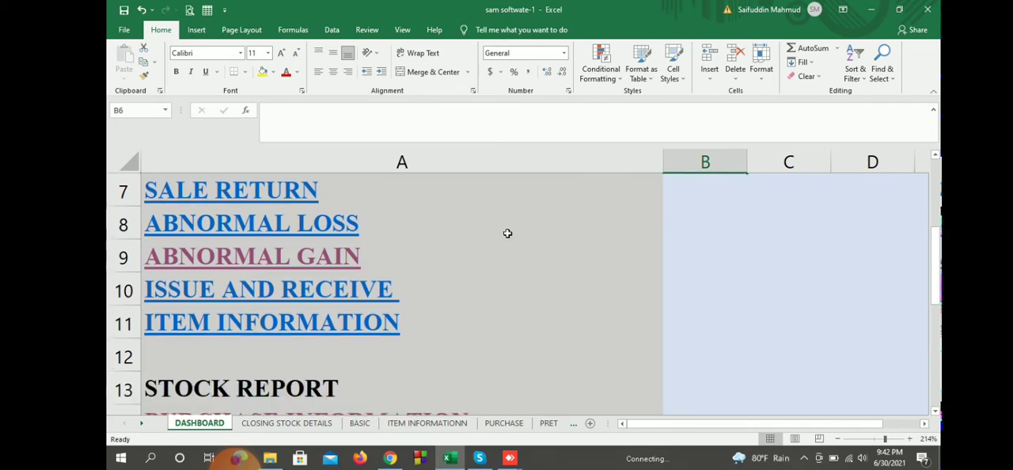
scroll(507, 233, "up", 2)
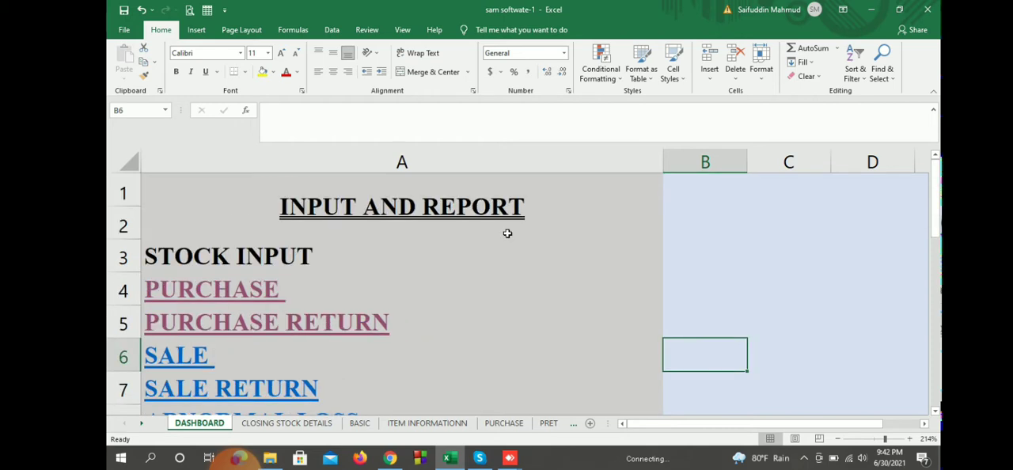
Step: Open the PURCHASE sheet from the dashboard and look over its invoice header fields and item table
left_click(211, 290)
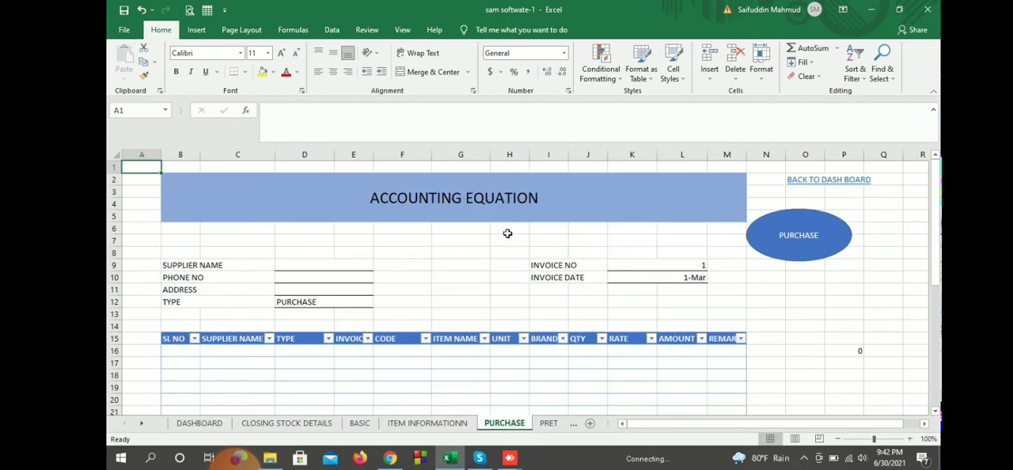
scroll(508, 234, "down", 2)
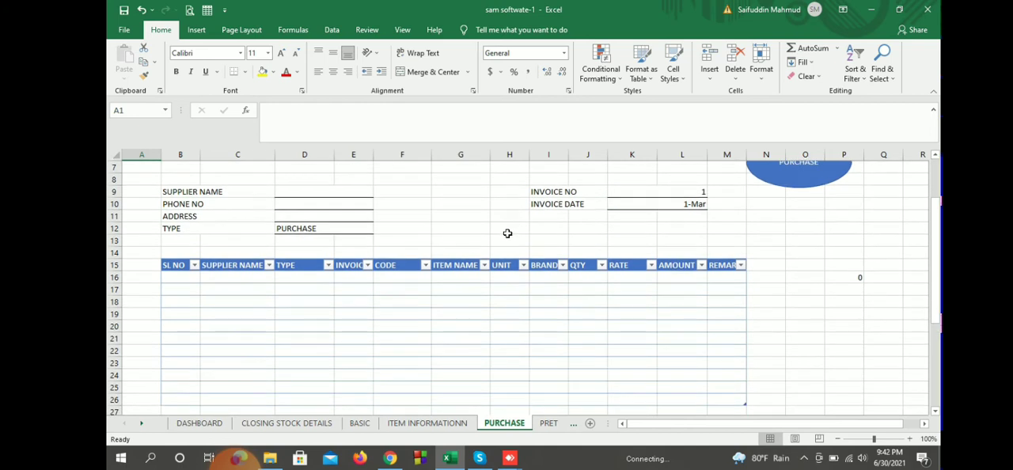
scroll(508, 233, "up", 2)
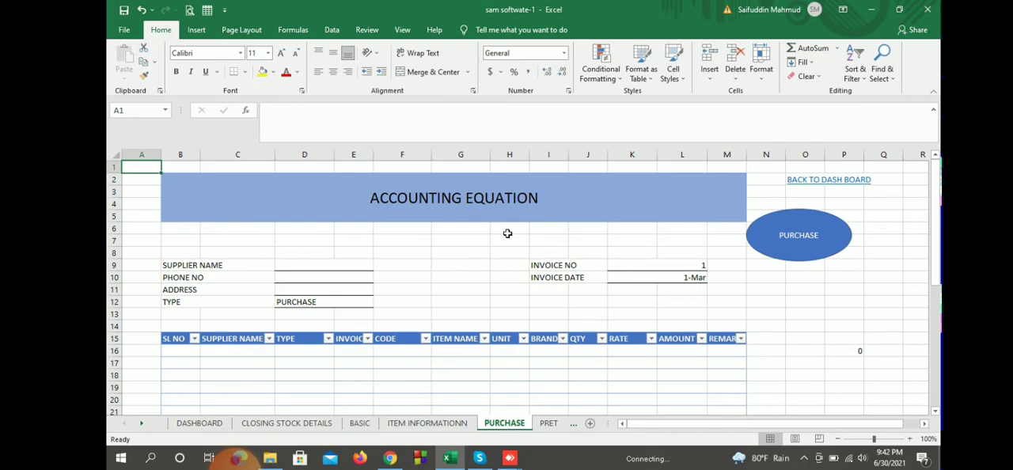
scroll(507, 233, "down", 4)
scroll(507, 234, "up", 2)
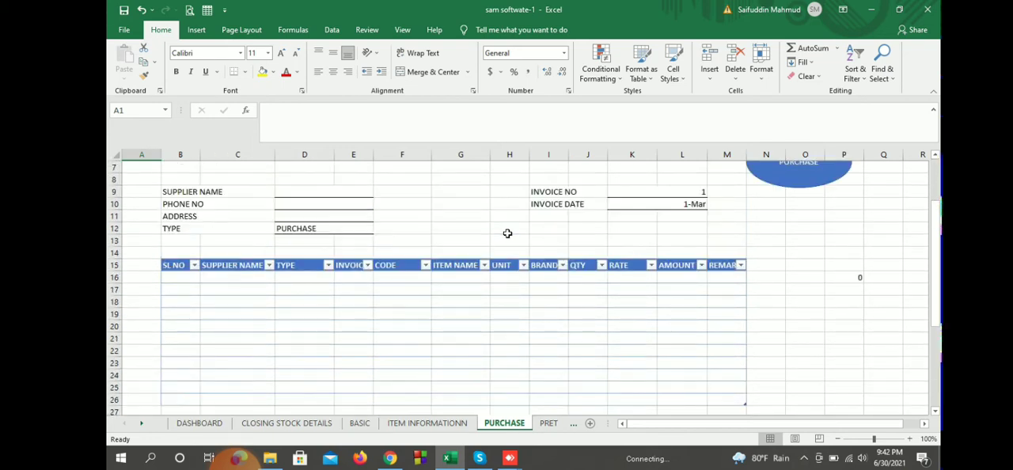
scroll(508, 234, "up", 2)
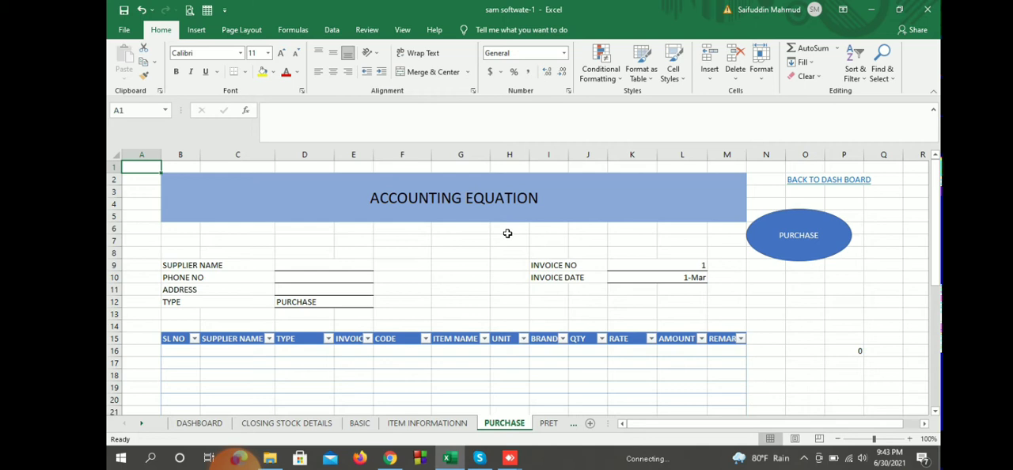
Step: Enter item code 101 in the first row of the purchase table
left_click(460, 350)
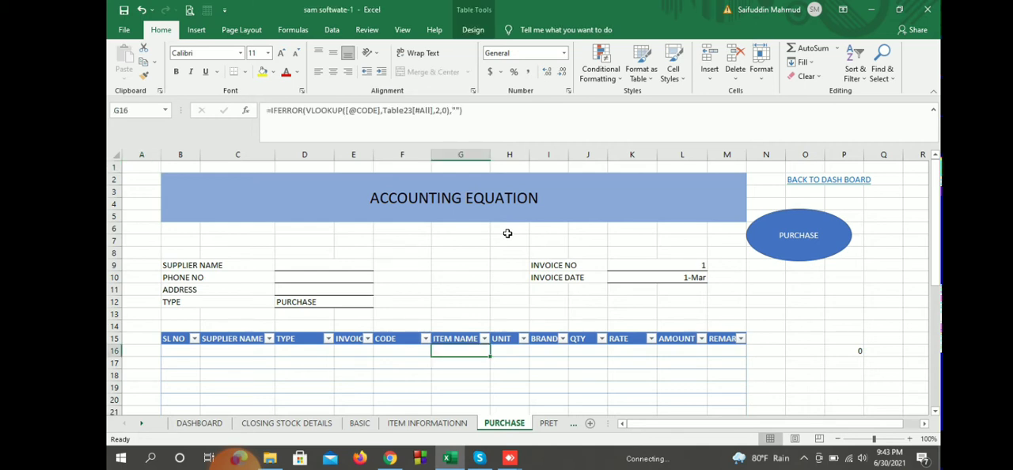
key("Left")
type("101")
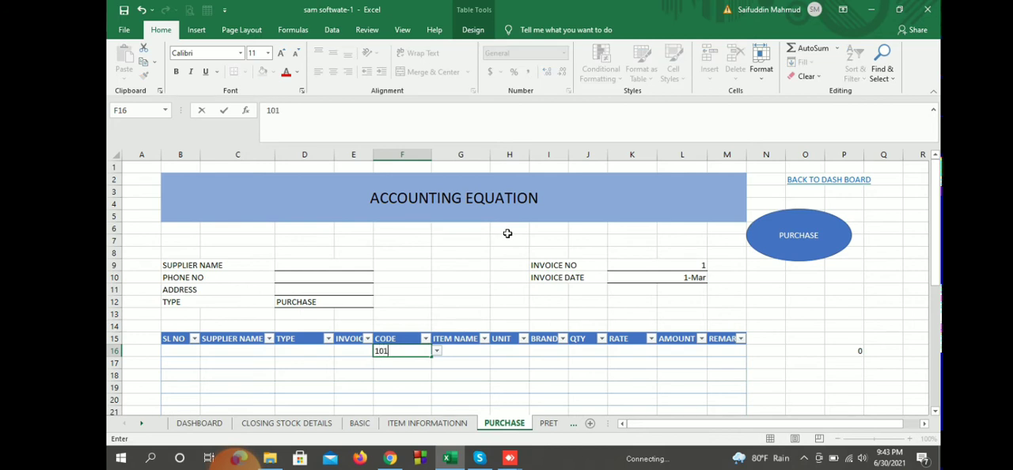
key("Return")
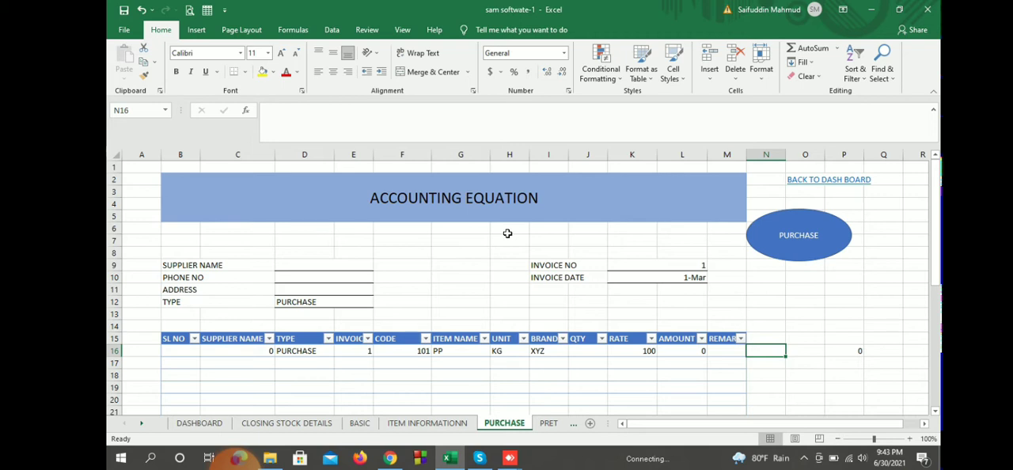
Step: Go back to the dashboard and open the item information sheet through its link
left_click(806, 179)
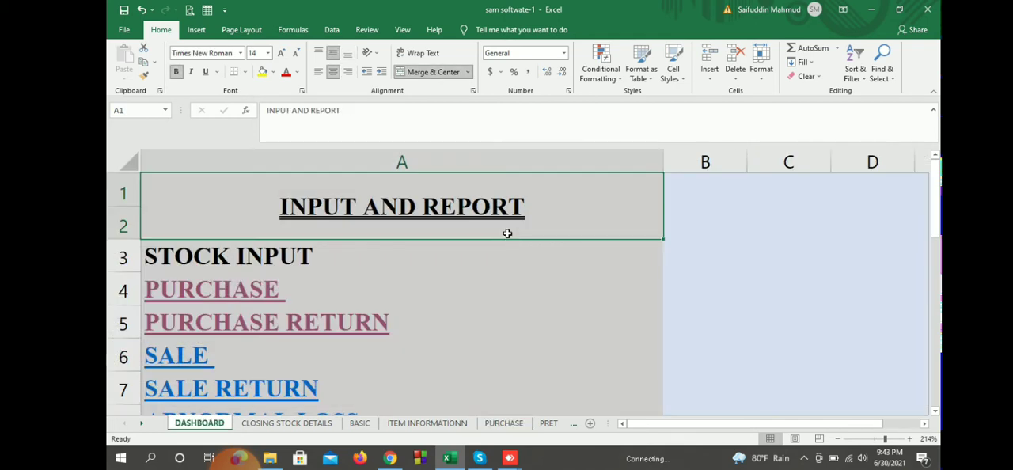
scroll(507, 237, "down", 2)
left_click(271, 322)
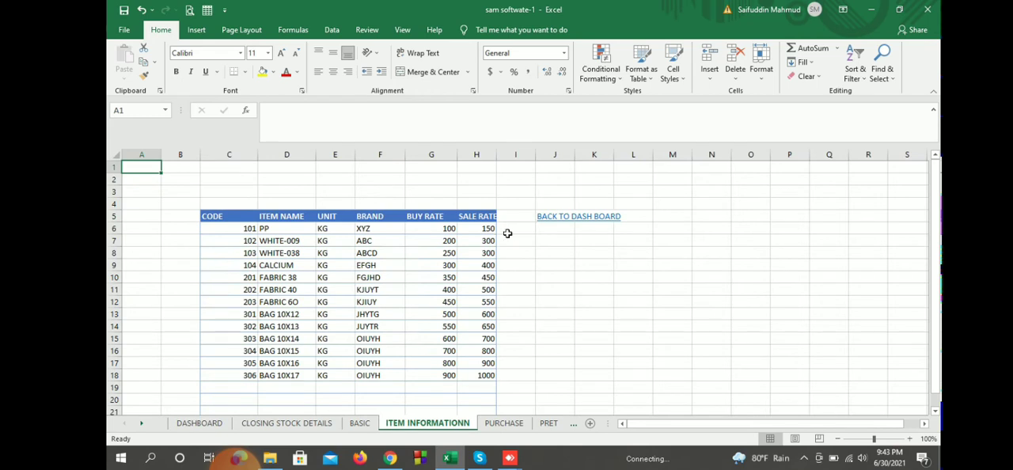
Step: Examine the item list's codes, names, units, brands, buy rates and sale rates, including the empty rows beneath
key("Right")
key("Right")
key("Down")
key("Down")
key("Down")
key("Down")
key("Down")
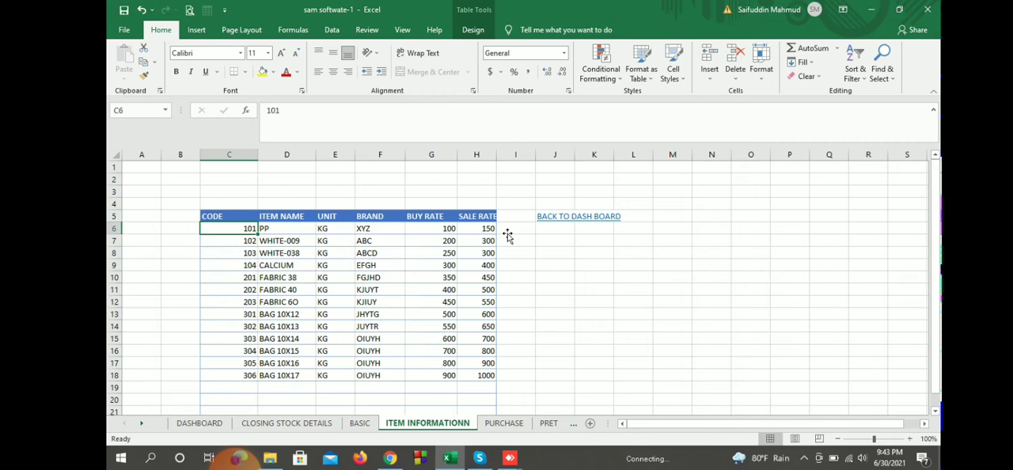
key("Down")
key("Down")
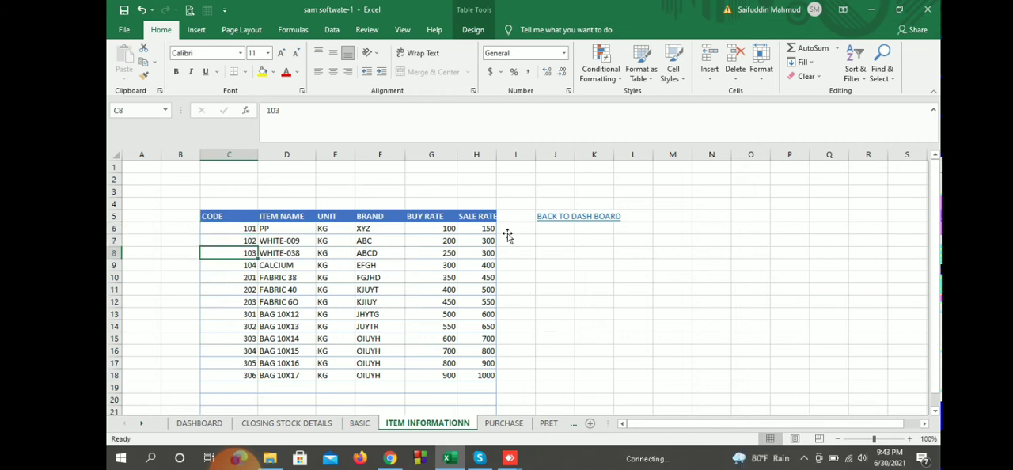
key("Down")
key("Down")
key("Down")
key("Down")
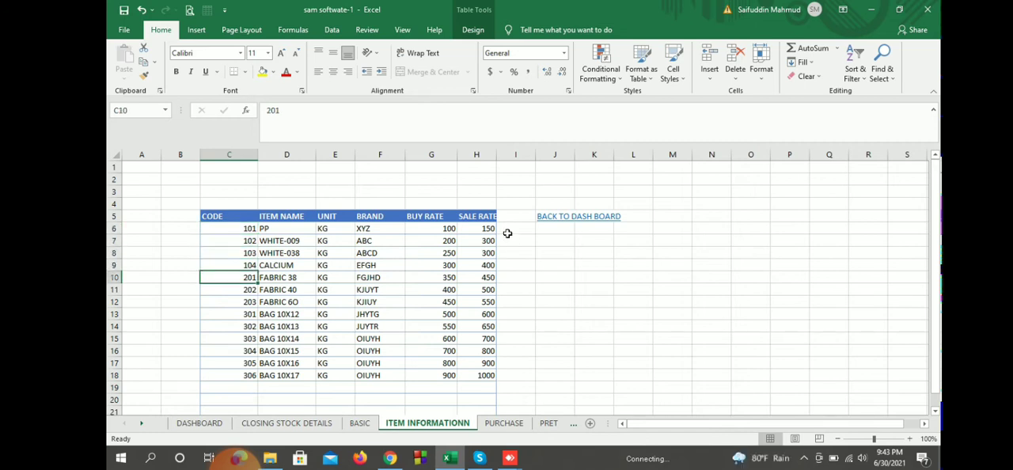
key("Down")
key("Down")
key("Down")
key("Down")
left_click(633, 265)
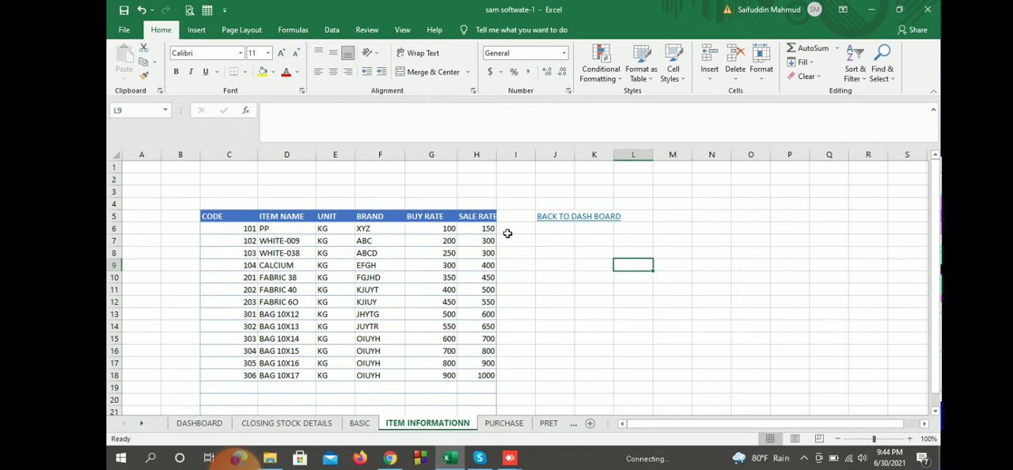
scroll(508, 233, "down", 5)
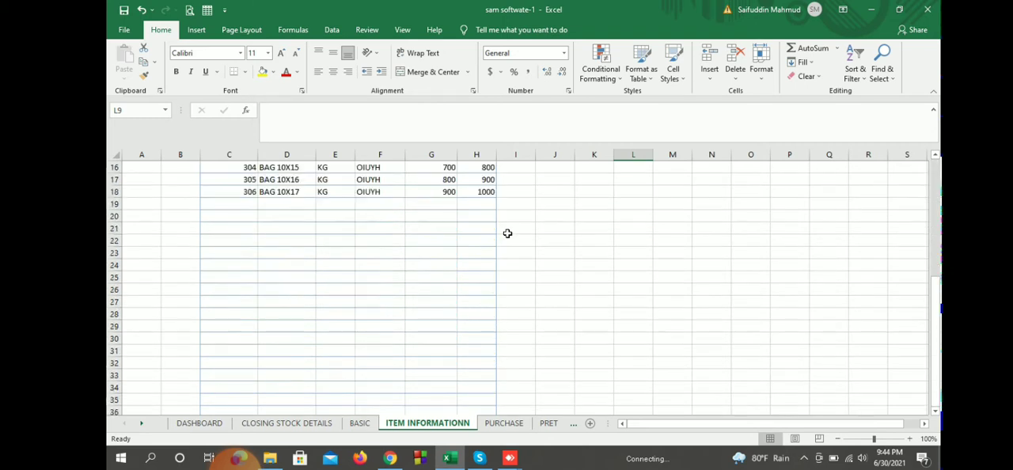
scroll(508, 234, "up", 4)
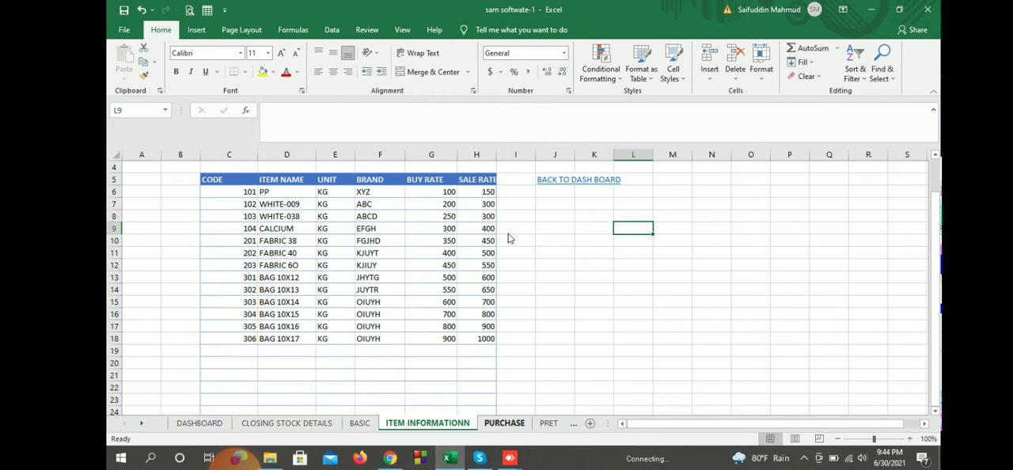
Step: Return to the PURCHASE sheet and choose the supplier's name for the invoice from the supplier list
key("ctrl+Page_Down")
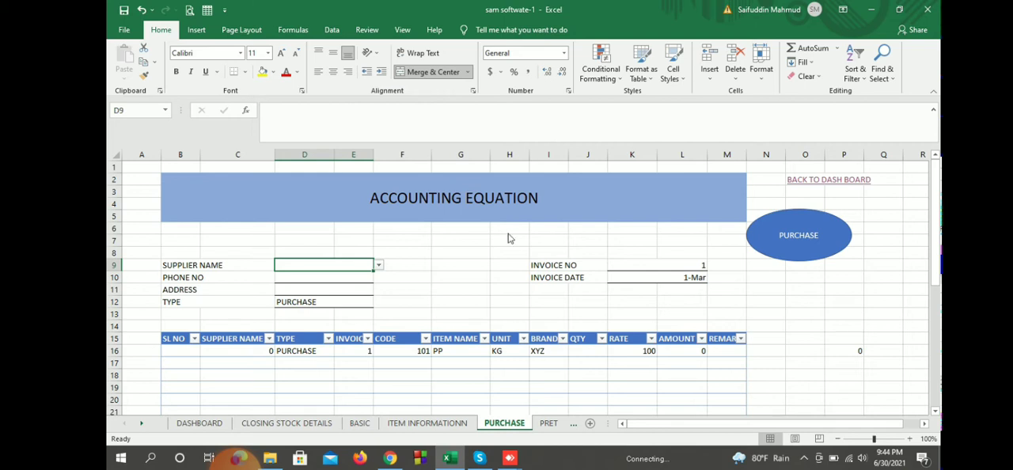
scroll(509, 238, "down", 2)
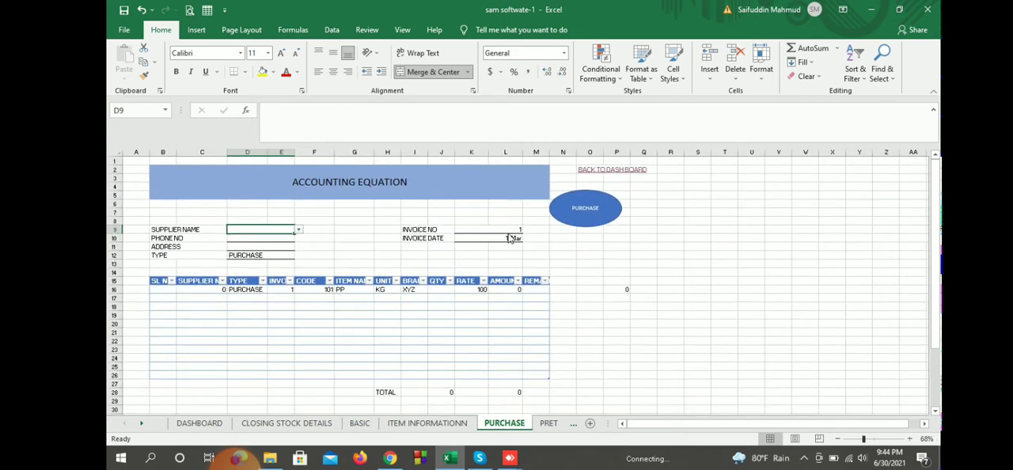
scroll(511, 238, "up", 5)
scroll(506, 233, "up", 3)
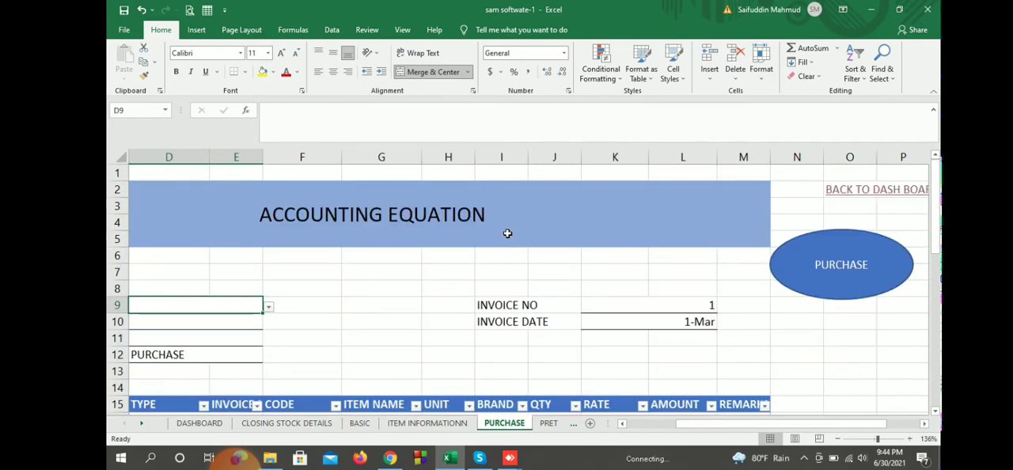
scroll(508, 235, "down", 3)
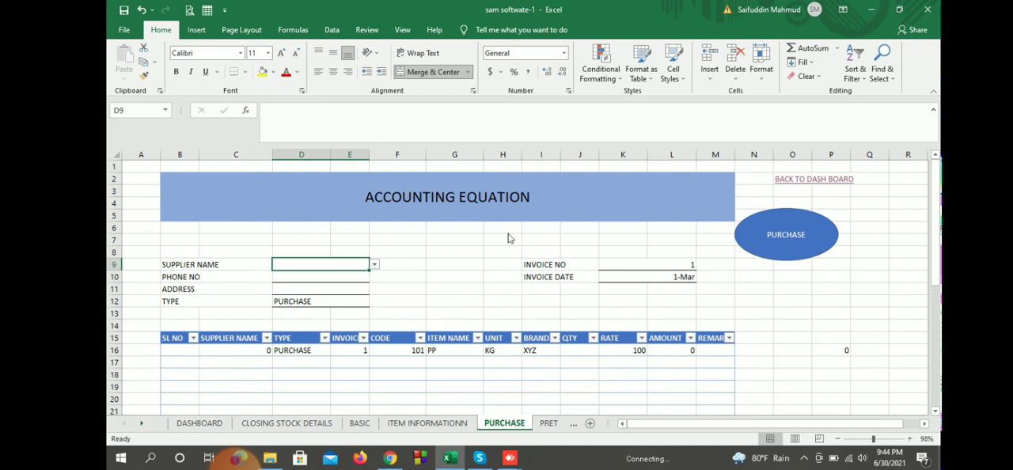
key("alt+Down")
scroll(509, 237, "up", 6)
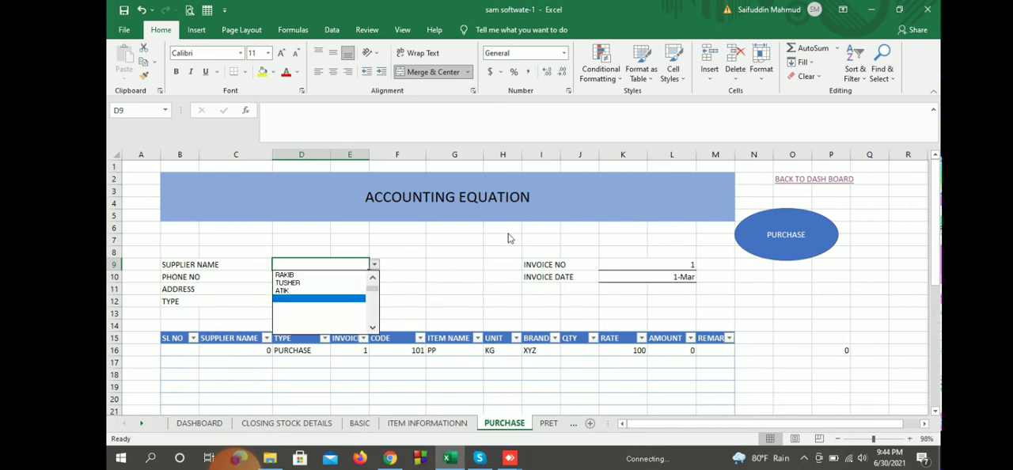
key("Return")
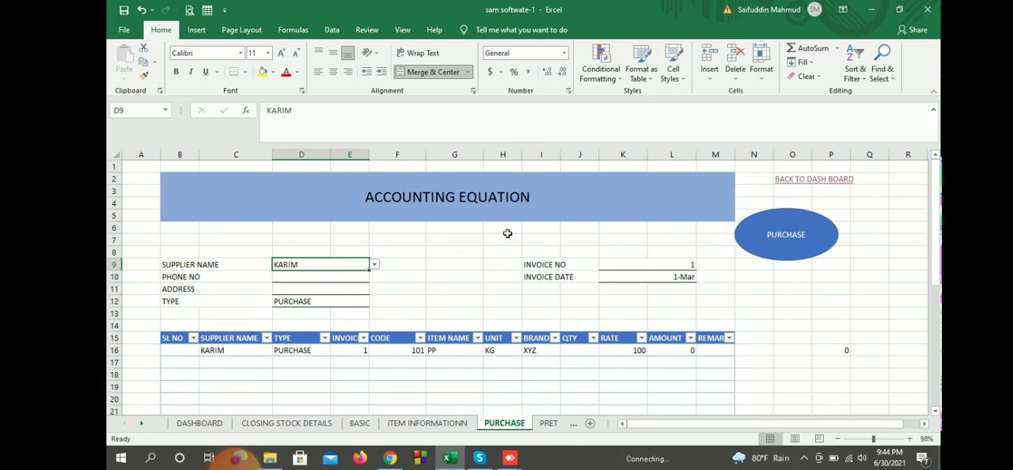
Step: Enter serial number 1 and quantity 10 for item 101 in the first row of the purchase table
key("Down")
key("Down")
key("Down")
key("Down")
key("Down")
key("Down")
key("Down")
key("Left")
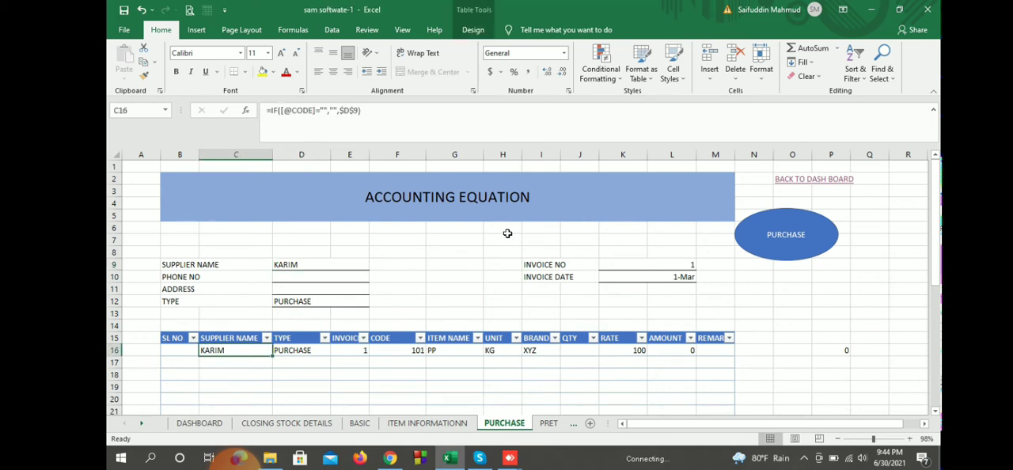
key("Left")
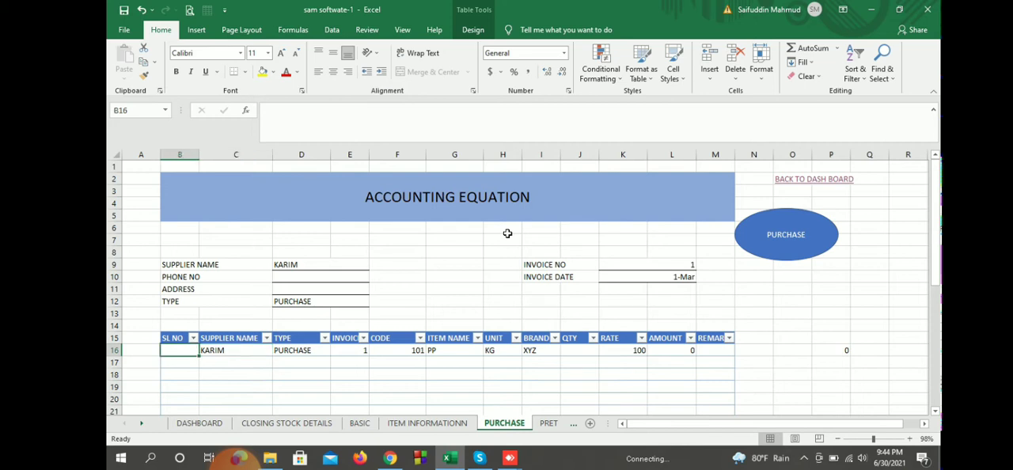
type("1")
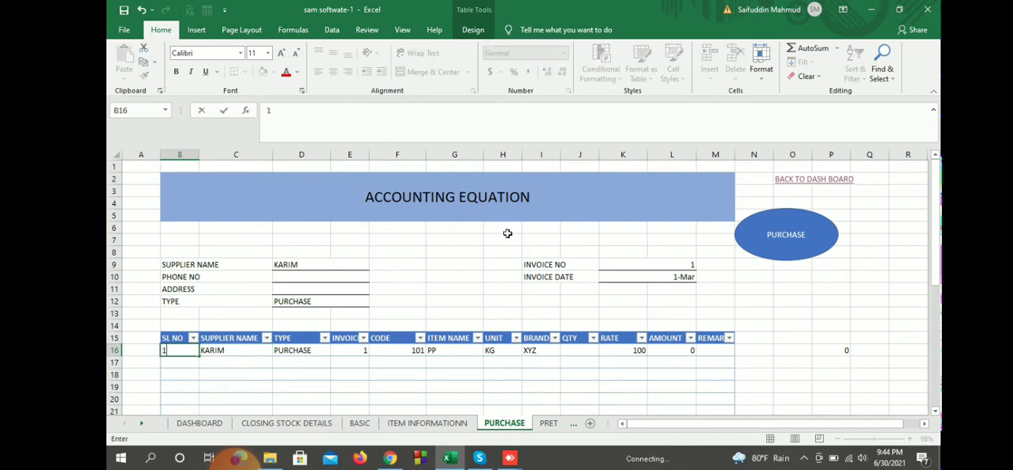
key("Right")
key("Right")
key("Right")
key("Right")
key("Right")
key("Right")
key("Right")
key("Right")
type("10")
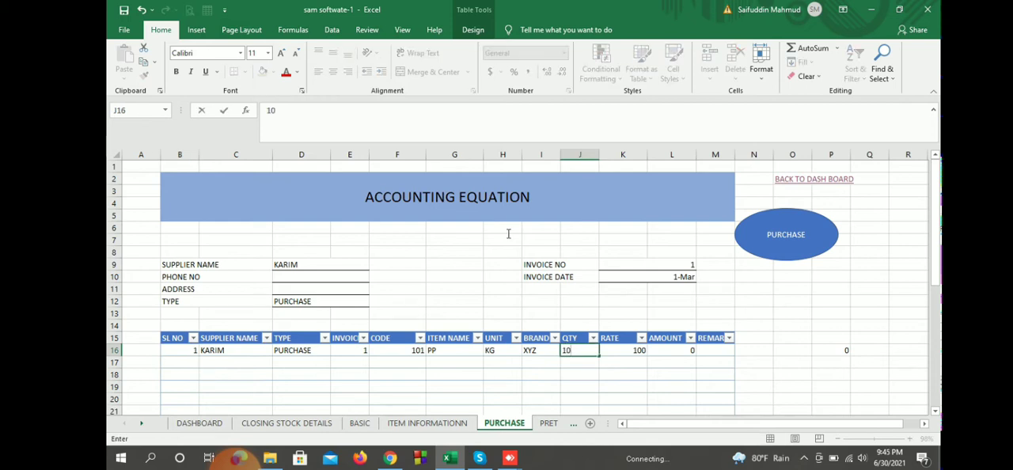
left_click(792, 325)
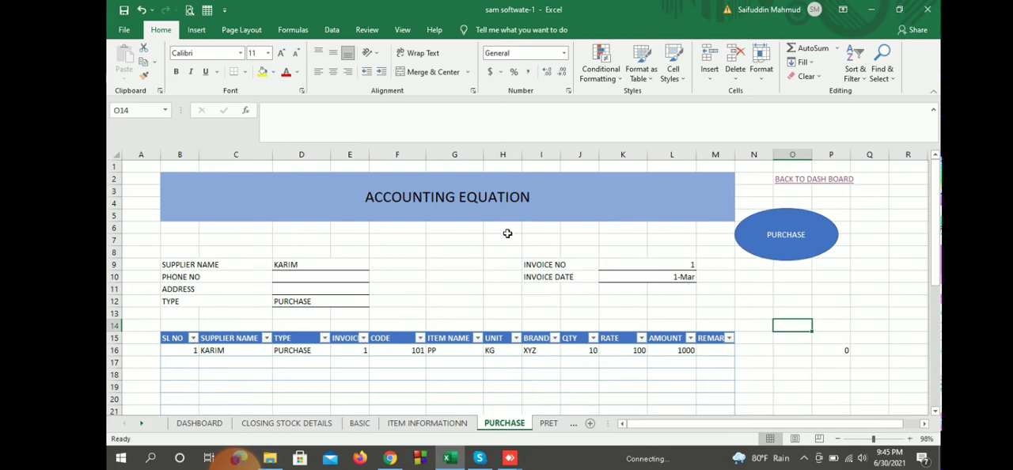
Step: Check the quantity and amount totals beneath the purchase table
scroll(507, 233, "down", 6)
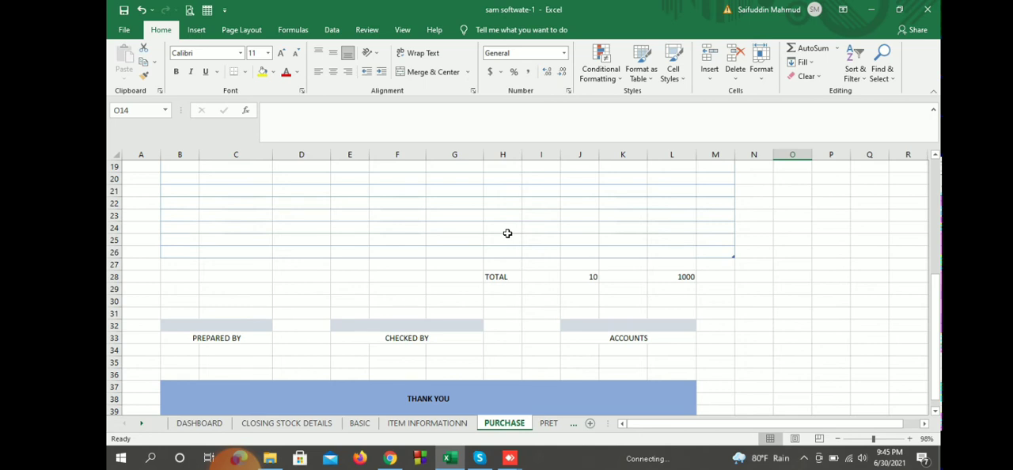
left_click(580, 277)
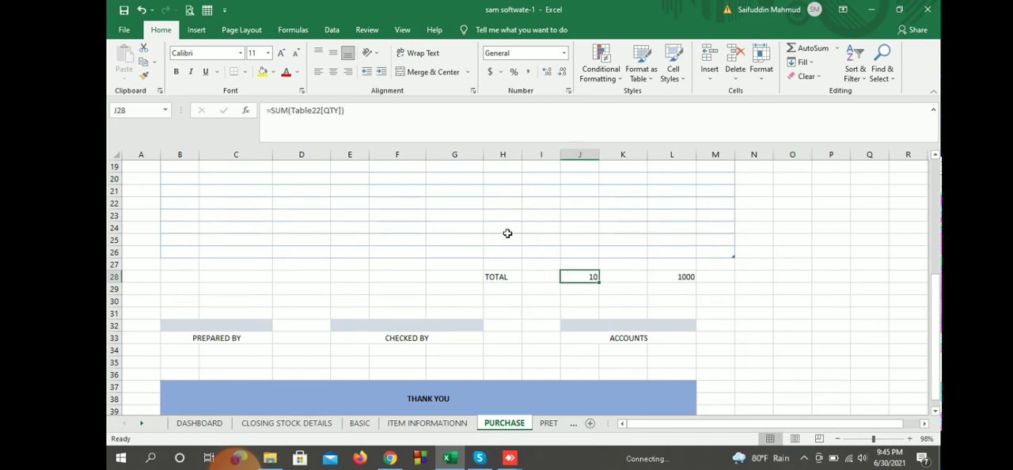
key("Right")
key("Right")
scroll(507, 233, "up", 3)
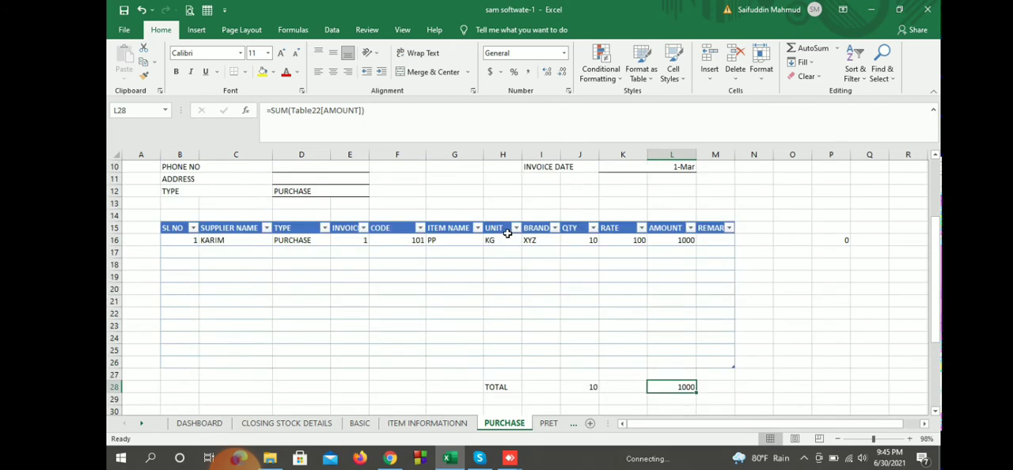
Step: Post the completed purchase invoice for item 101 and leave the supplier name empty on the fresh form
scroll(508, 233, "up", 3)
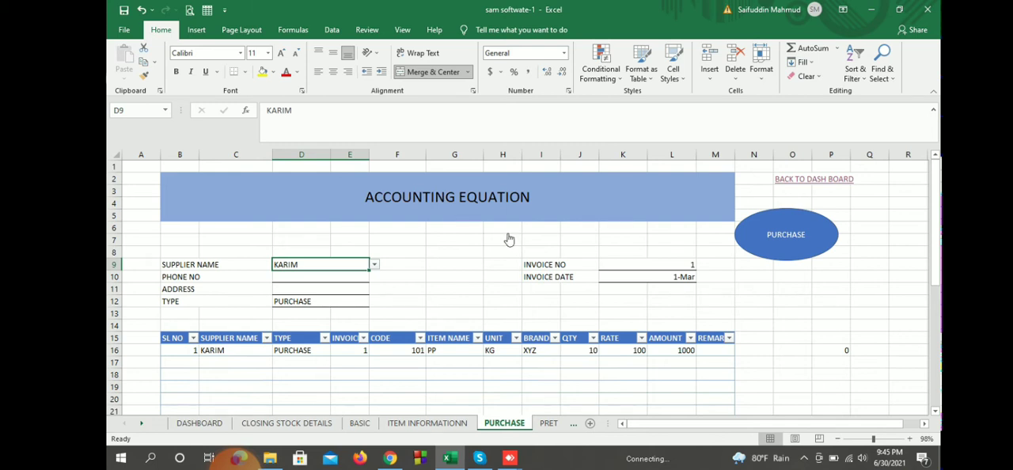
left_click(509, 239)
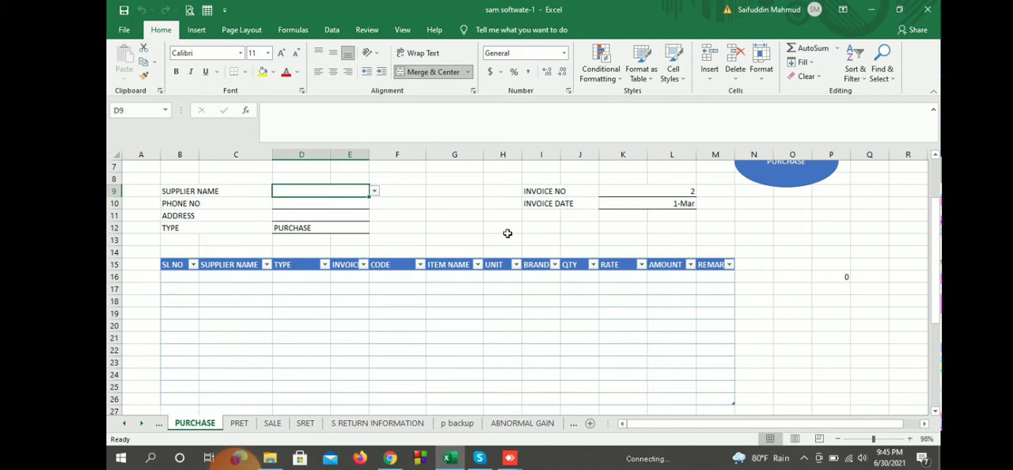
key("BackSpace")
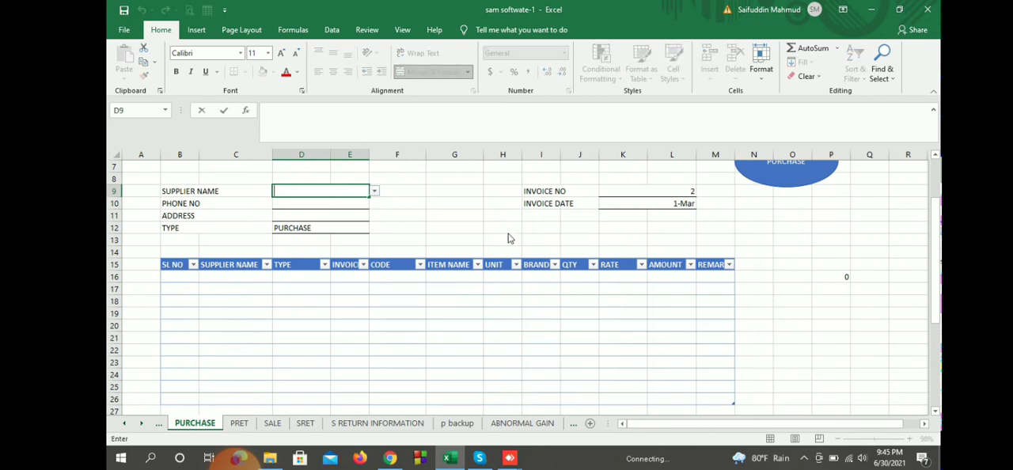
scroll(509, 237, "up", 2)
left_click(869, 325)
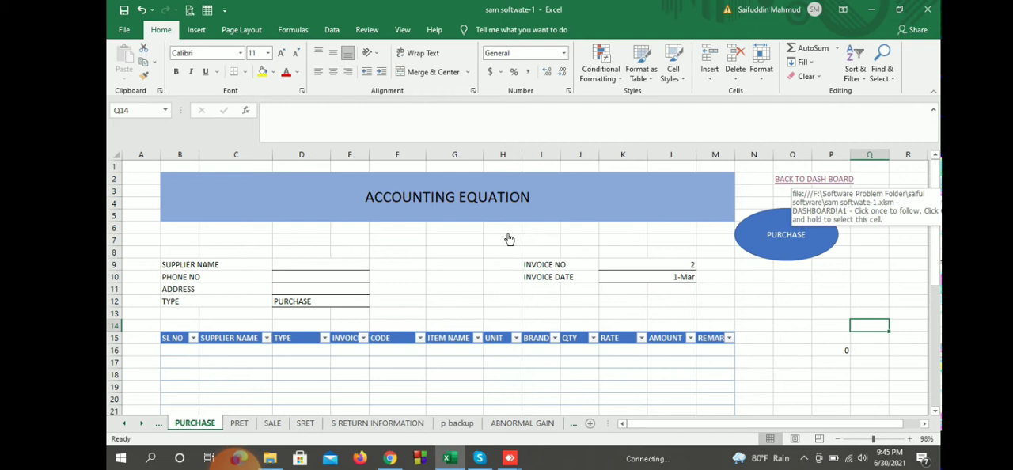
Step: Open the purchase information report from the dashboard and check the recorded entry's supplier, type and invoice number
left_click(509, 239)
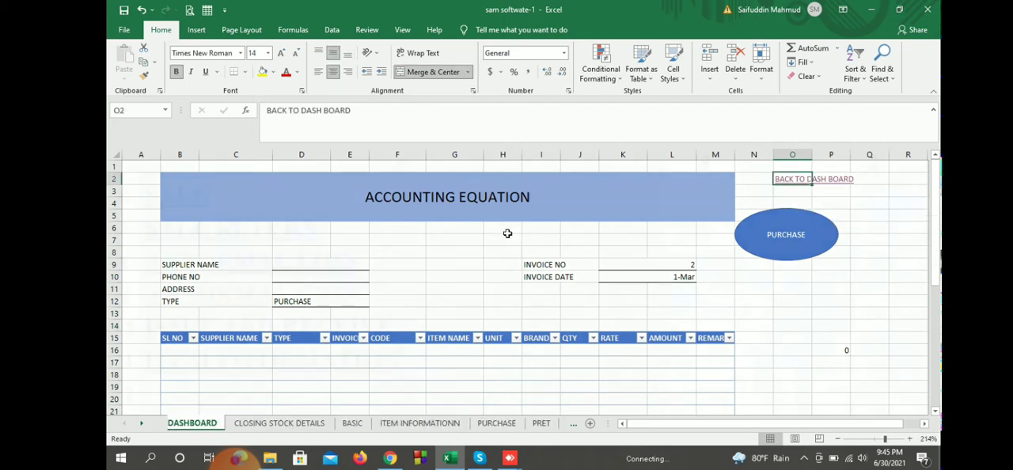
scroll(507, 233, "down", 2)
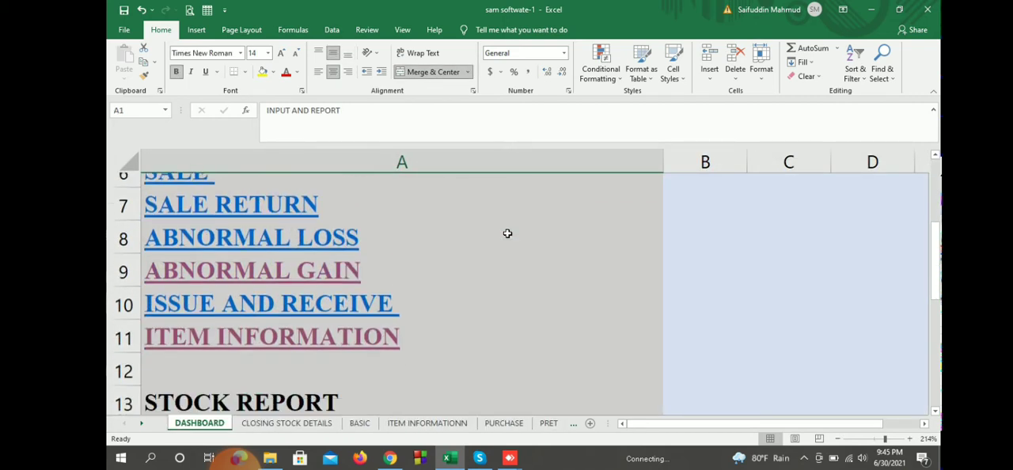
scroll(507, 233, "down", 2)
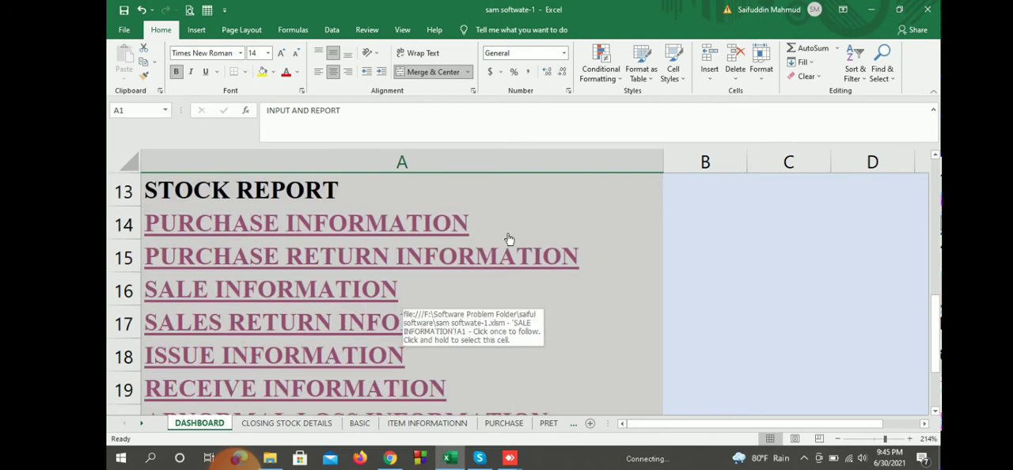
left_click(509, 239)
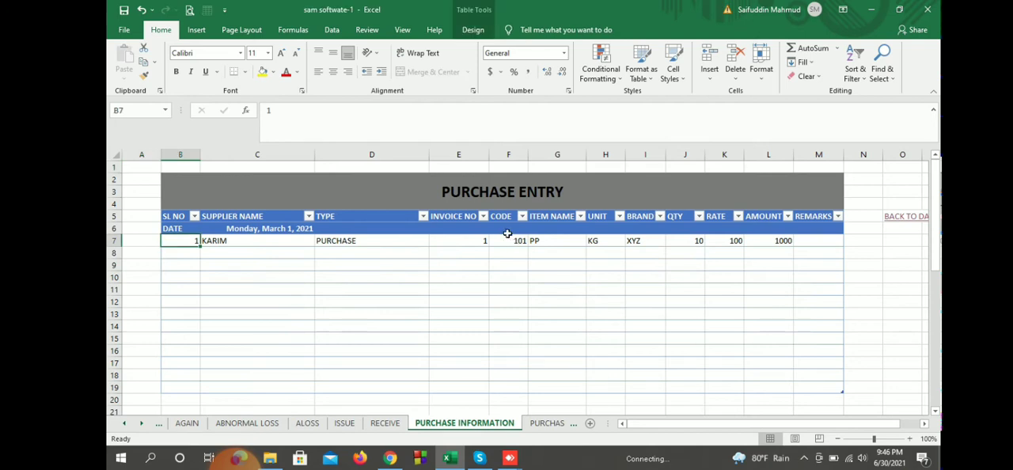
key("Right")
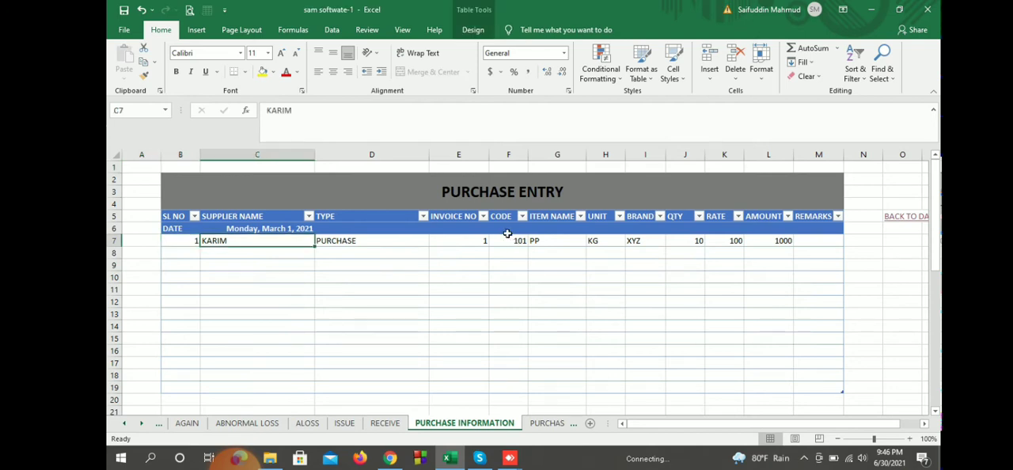
key("Right")
key("Right")
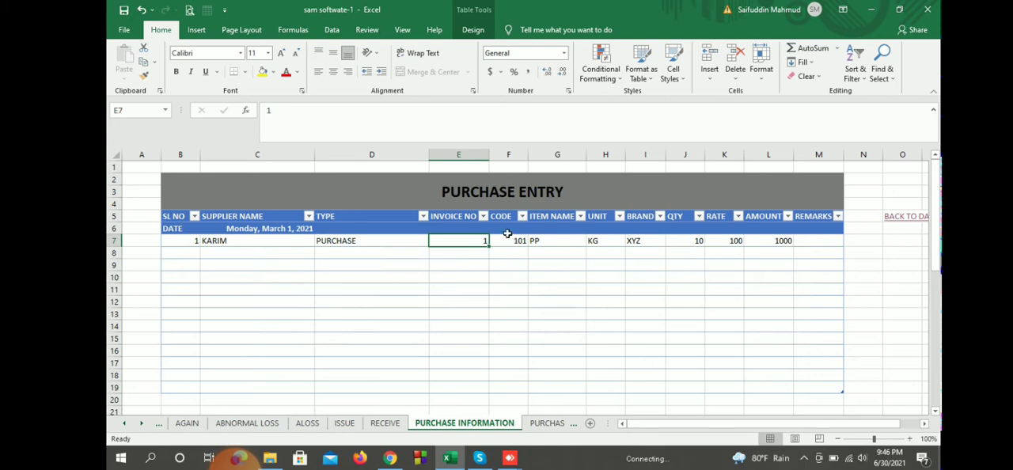
Step: Return to the purchase form through the dashboard and enter item code 102 in the table's first row
left_click(905, 216)
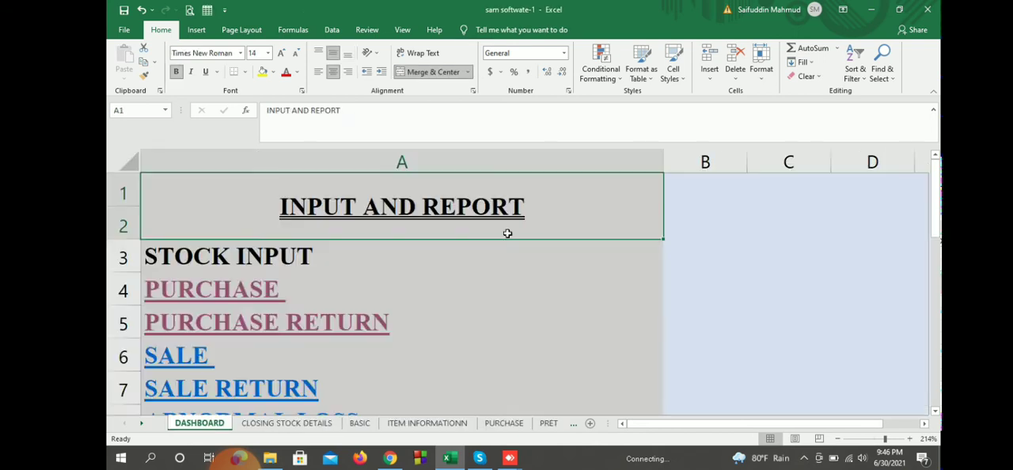
left_click(510, 239)
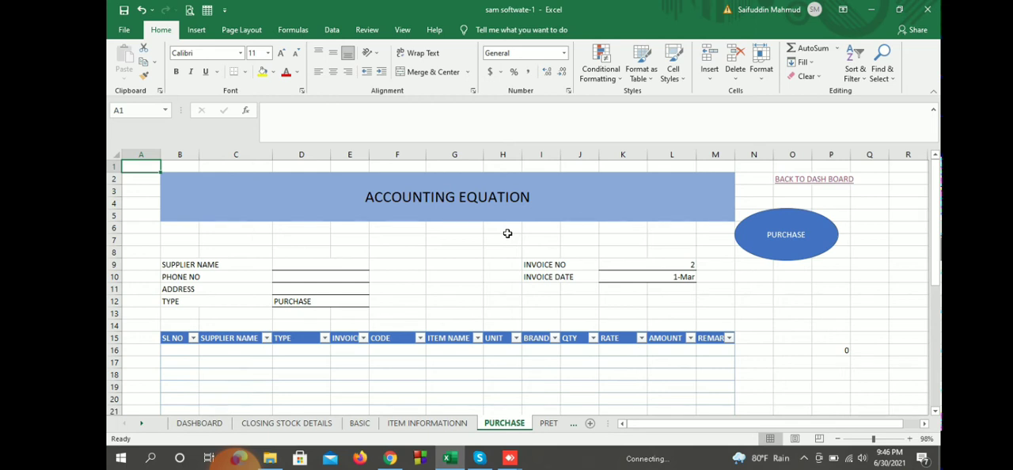
left_click(398, 350)
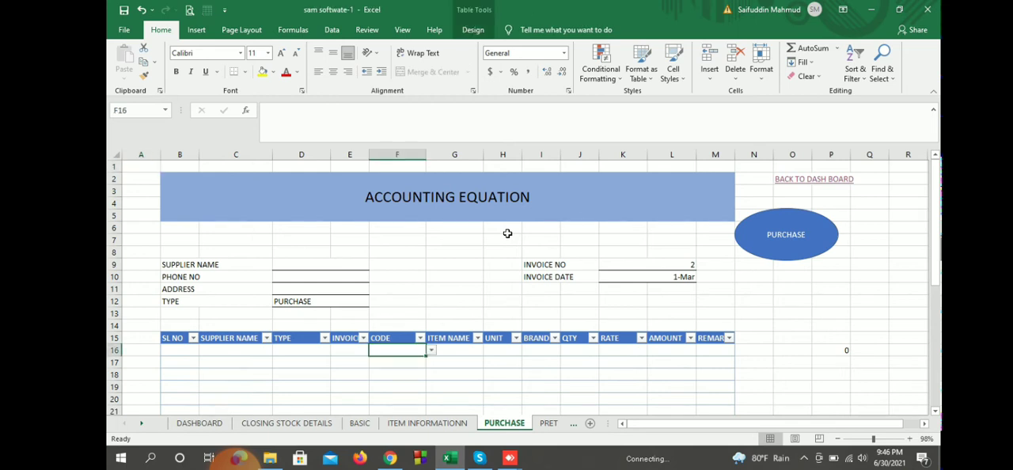
type("102")
key("Return")
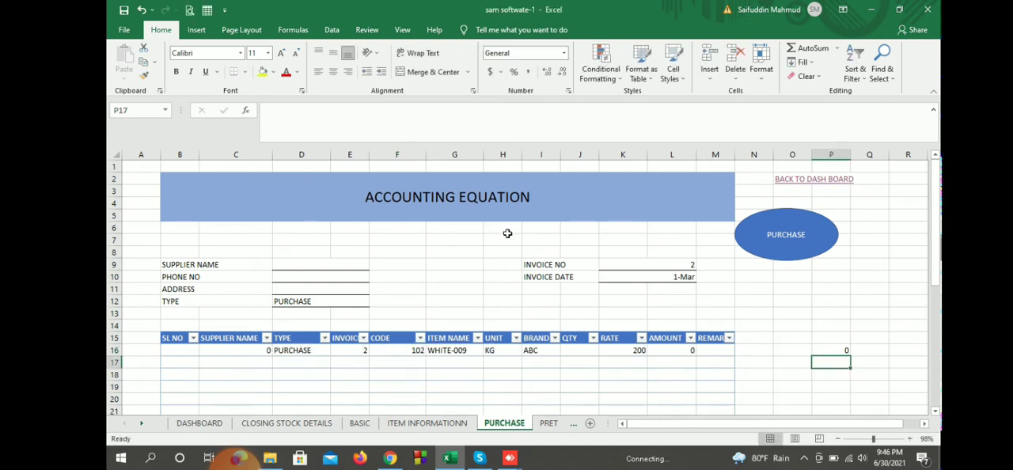
Step: Replace the item code in the first row of the purchase table with 101
key("Up")
key("Left")
key("Left")
key("Left")
key("Left")
key("Left")
key("Left")
key("Left")
key("Left")
key("Left")
key("Left")
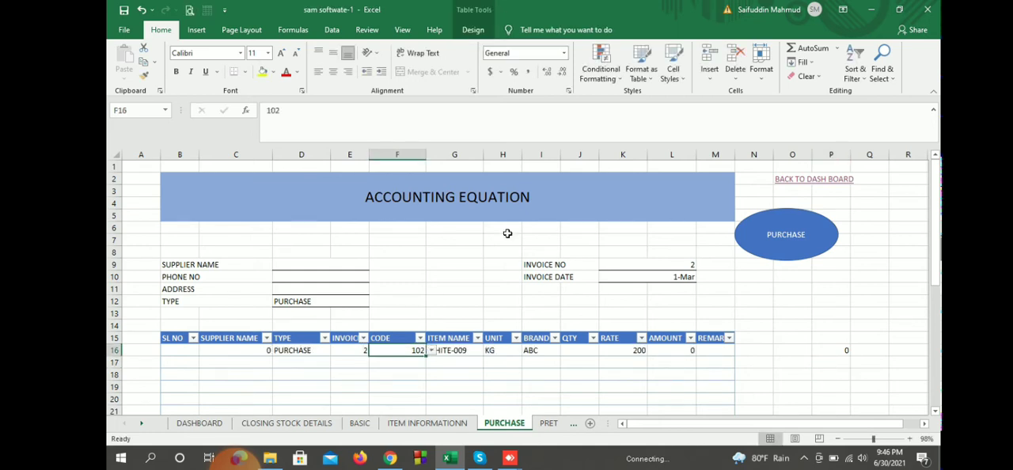
key("BackSpace")
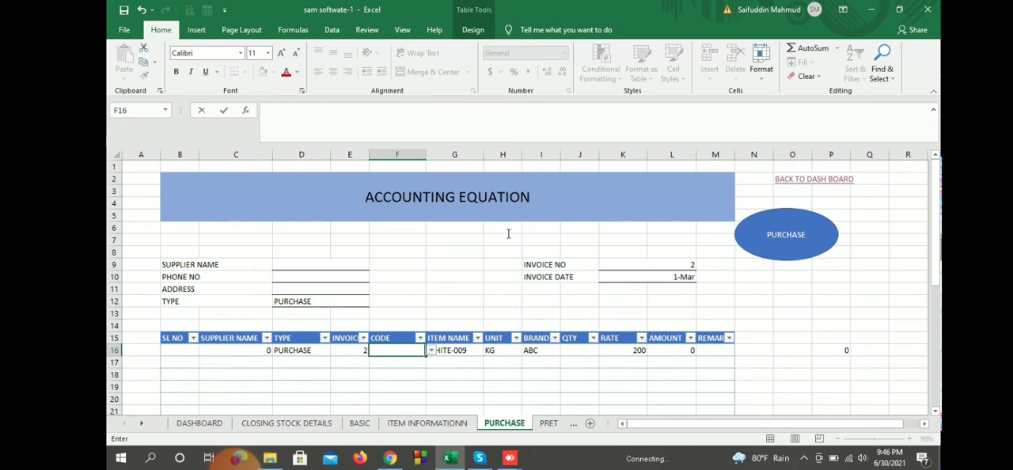
type("101")
key("Return")
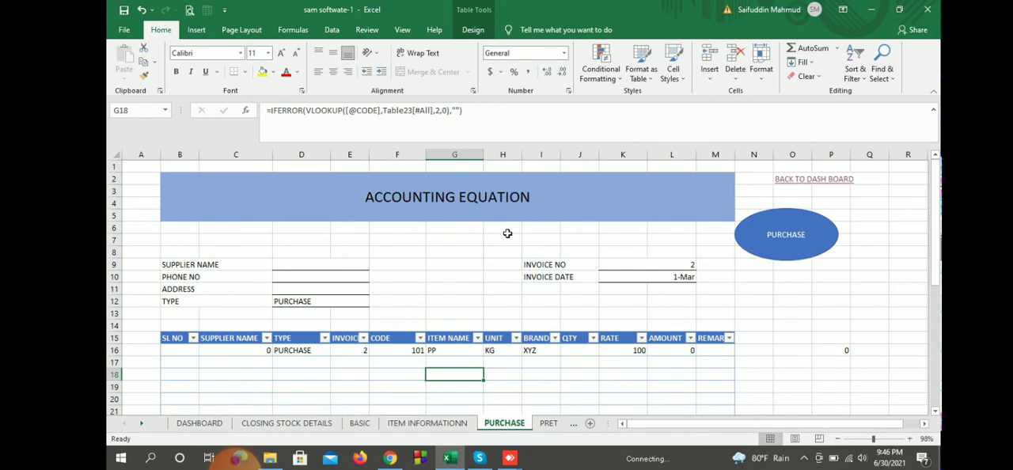
Step: Open the closing stock details through the dashboard and check the purchase quantity of item 101
left_click(796, 180)
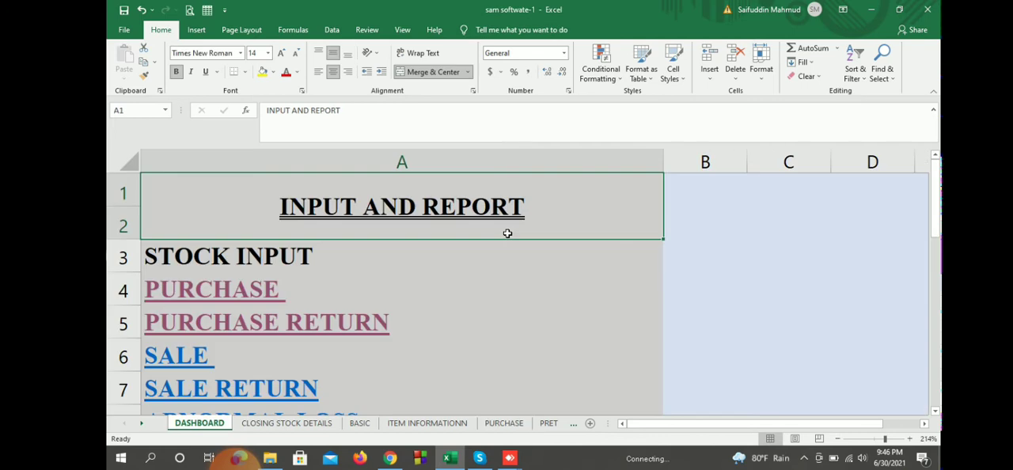
scroll(508, 234, "down", 3)
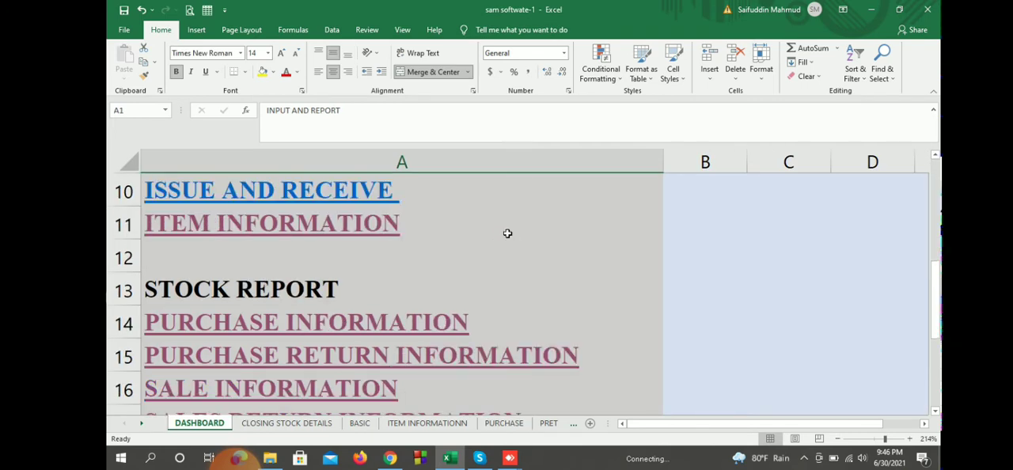
scroll(508, 233, "down", 3)
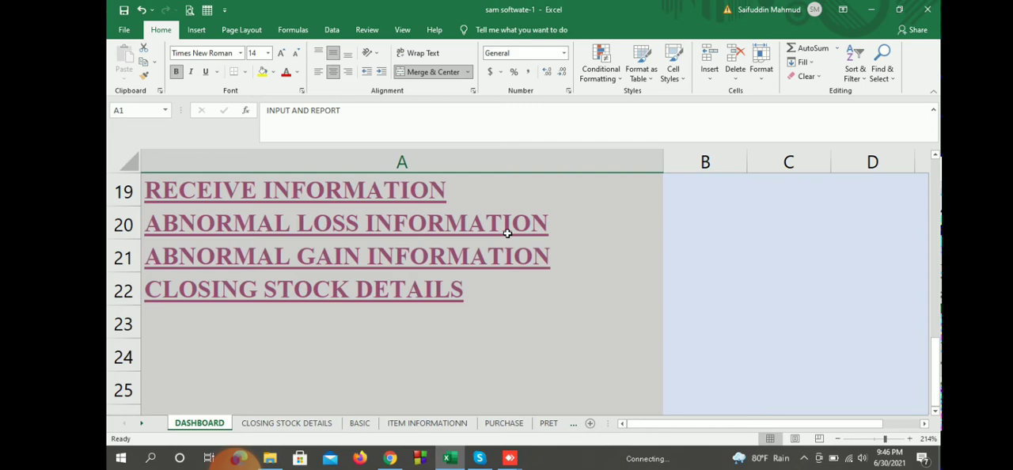
left_click(304, 289)
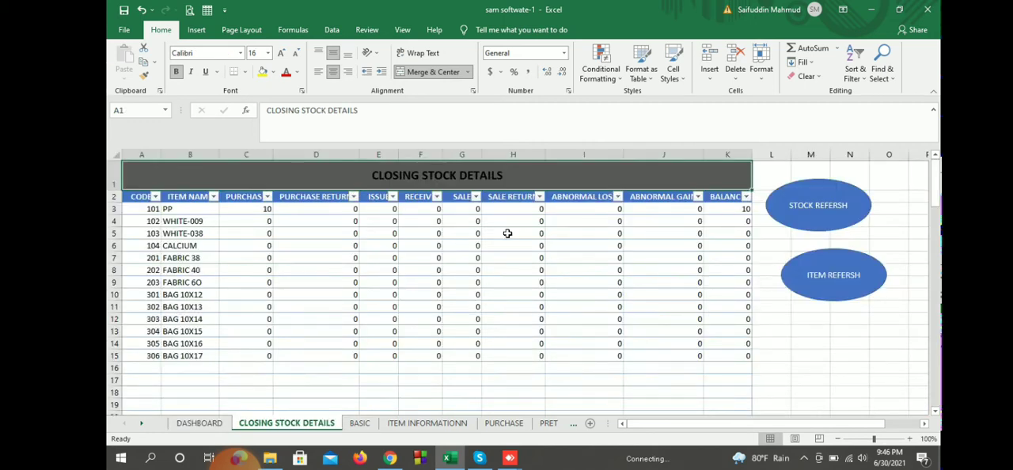
key("Down")
key("Down")
key("Right")
key("Right")
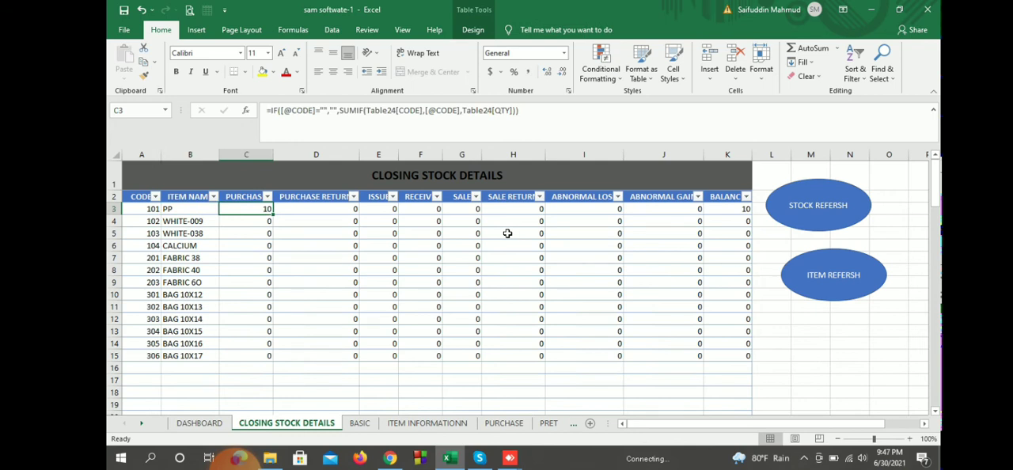
Step: Fill the CLOSING STOCK DETAILS title cell with yellow
key("Up")
key("Up")
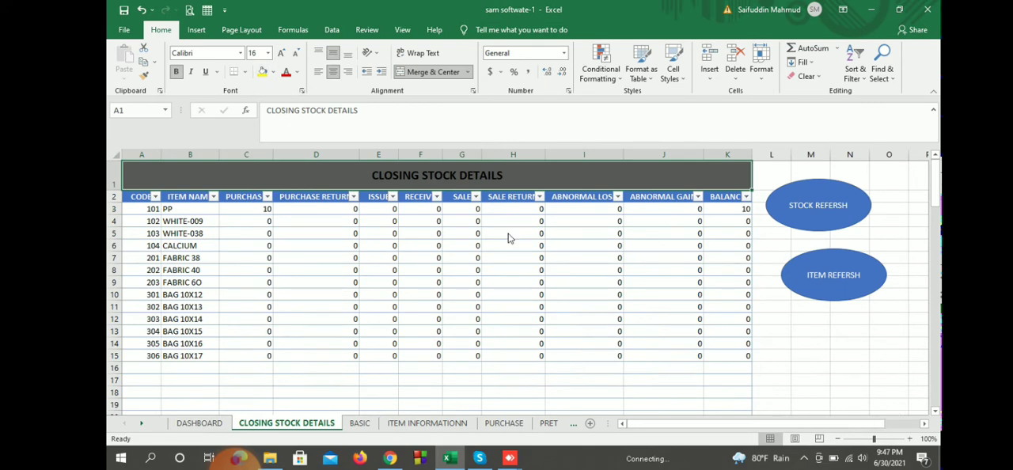
key("Return")
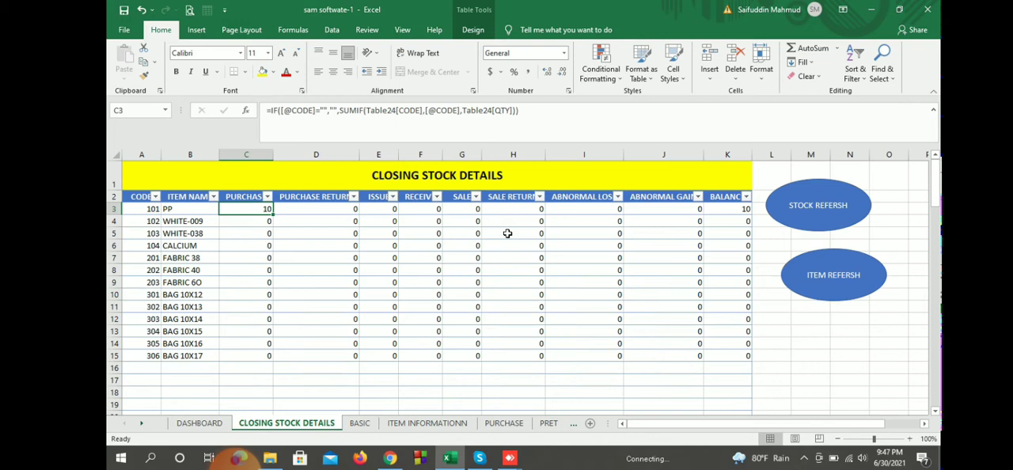
Step: Check the closing balance of item 101 and open the purchase return form through the dashboard
key("ctrl+Right")
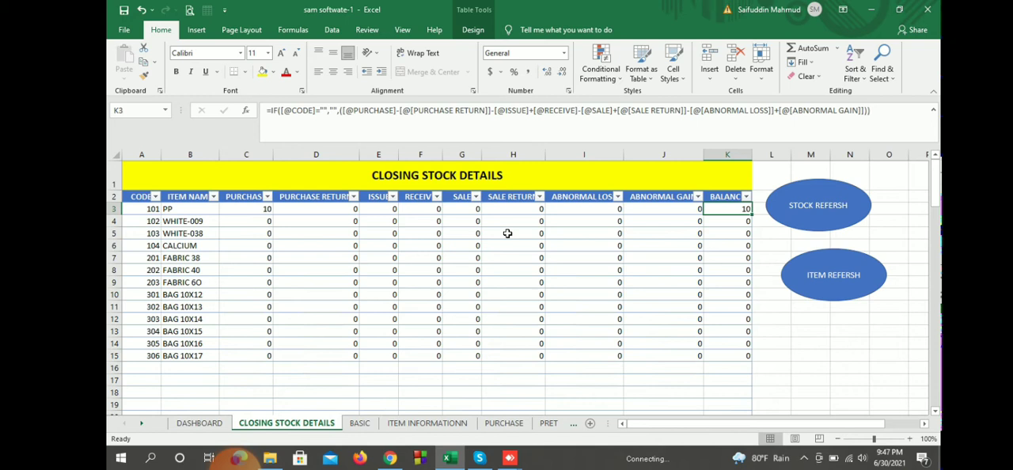
key("ctrl+Page_Up")
scroll(508, 234, "up", 6)
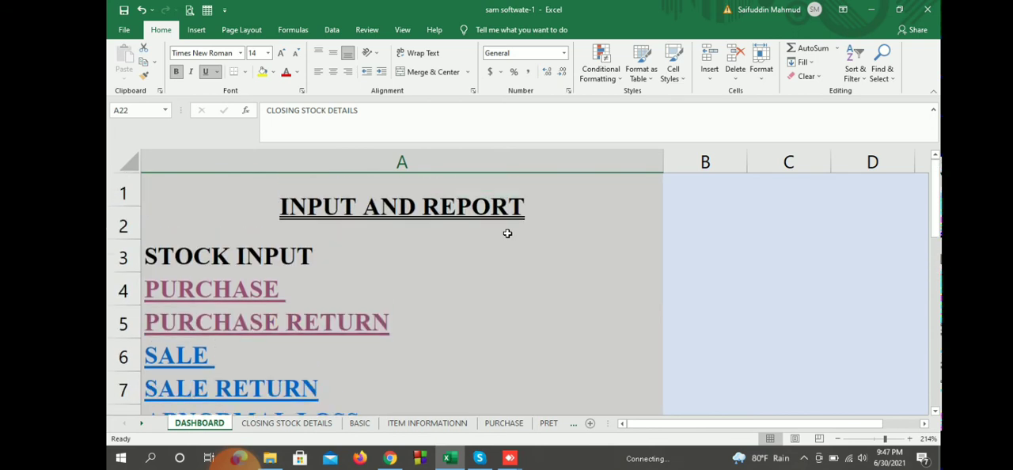
left_click(507, 321)
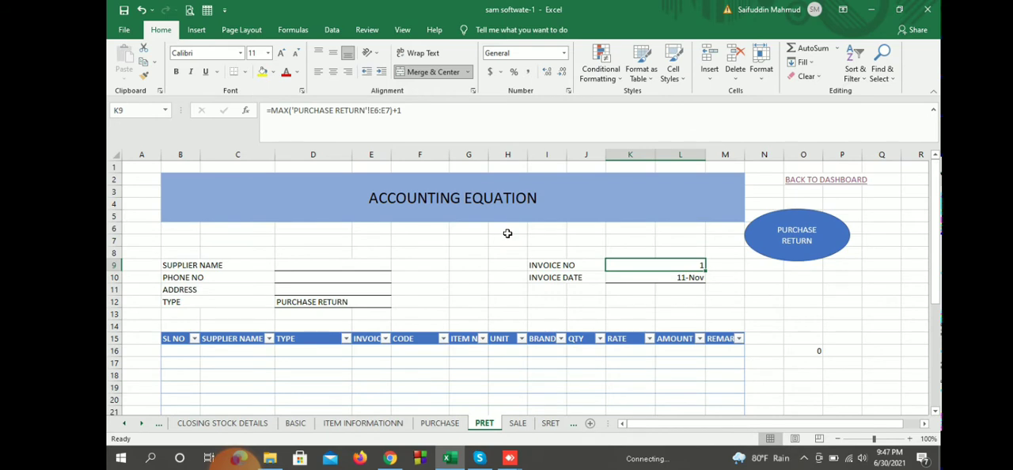
Step: Enter item code 101 in the first row of the purchase return table
left_click(419, 351)
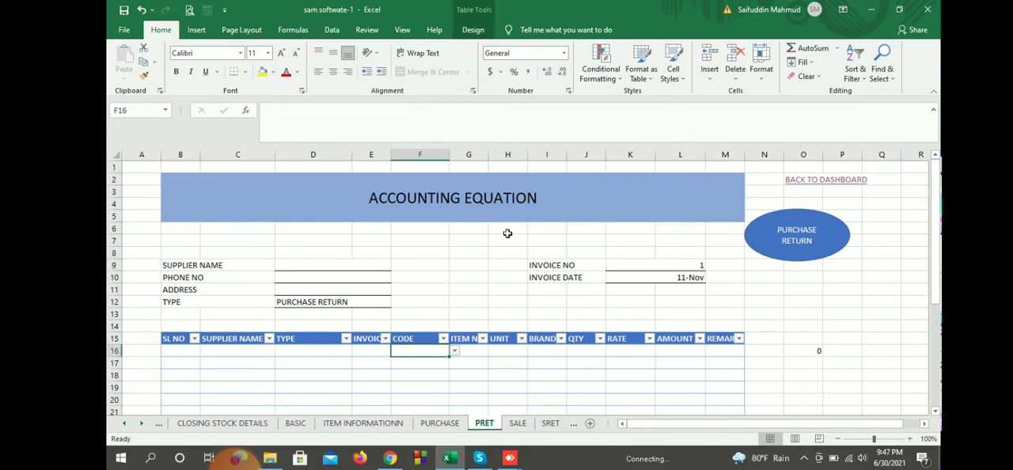
type("101")
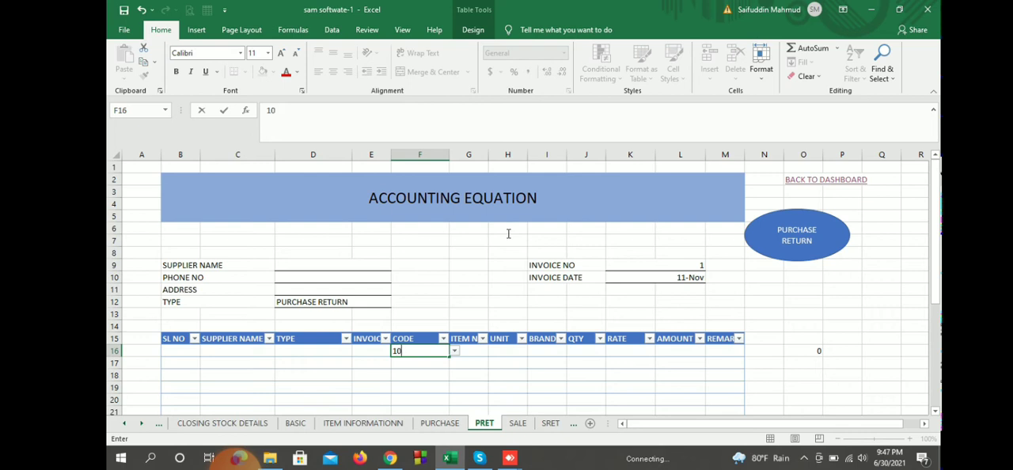
key("Return")
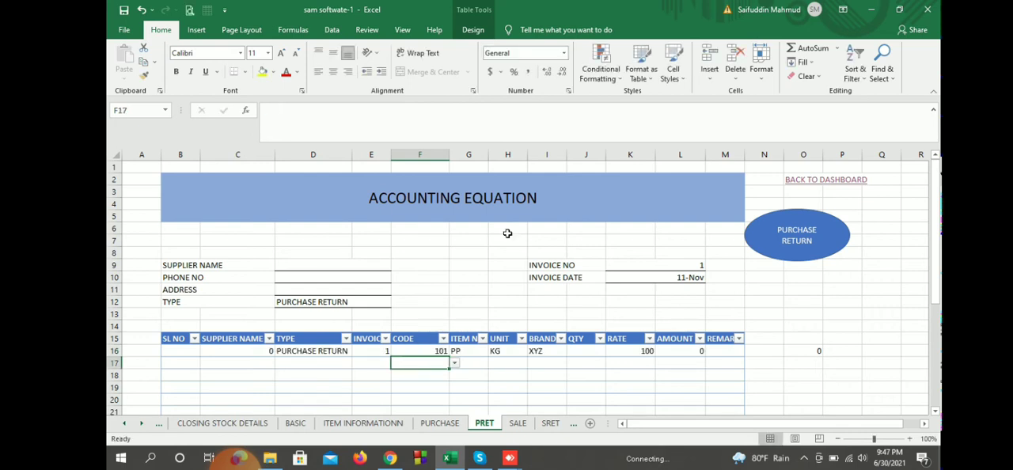
Step: Choose the supplier from the supplier name list in the purchase return header
key("Up")
key("Up")
key("Up")
key("Up")
key("Up")
key("Up")
key("Up")
key("Up")
key("Left")
key("alt+Down")
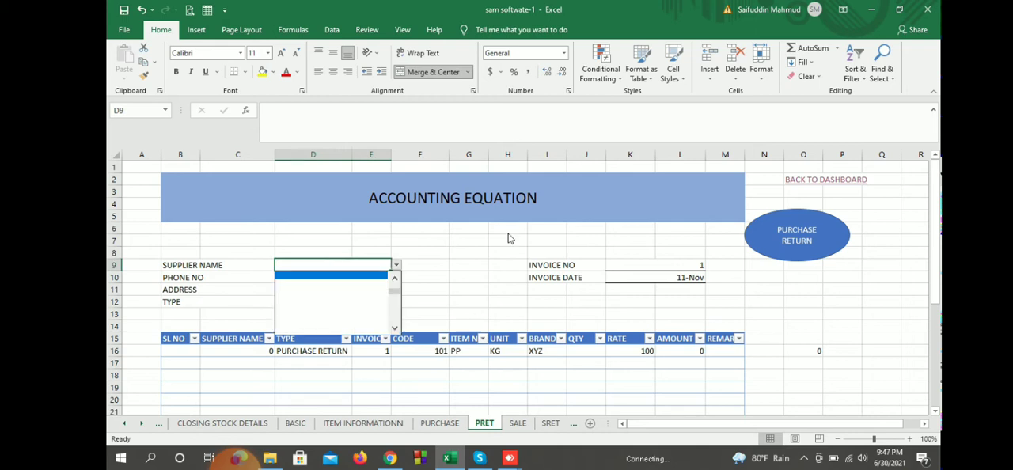
key("Down")
key("Return")
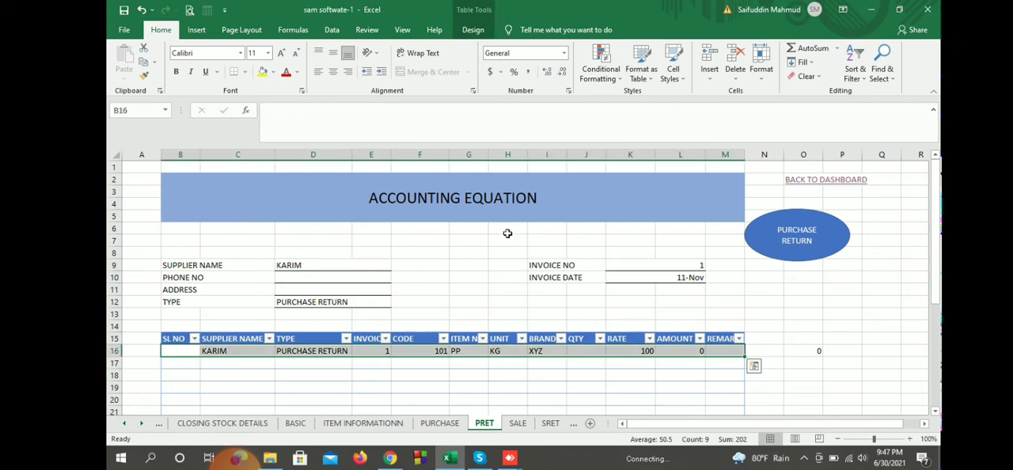
Step: Enter serial number 1 and quantity 1 in the first row of the purchase return table
key("Up")
key("Up")
type("1")
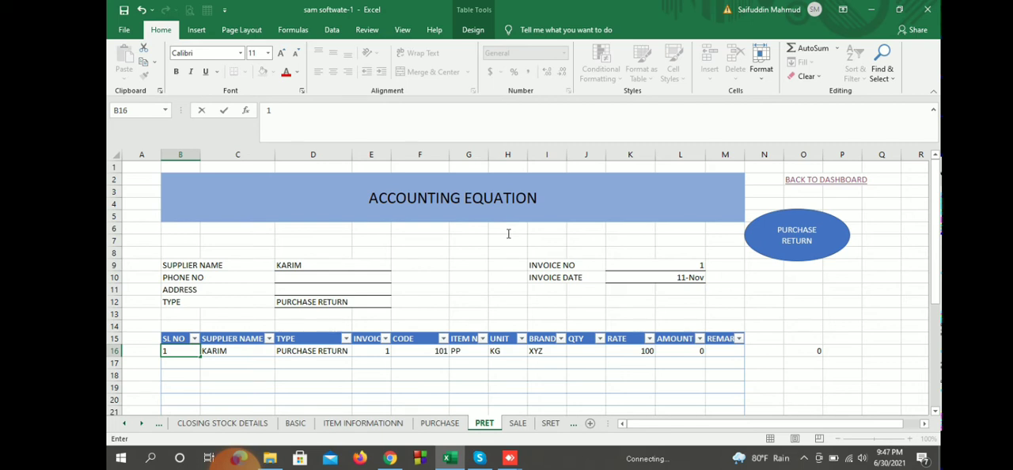
key("Return")
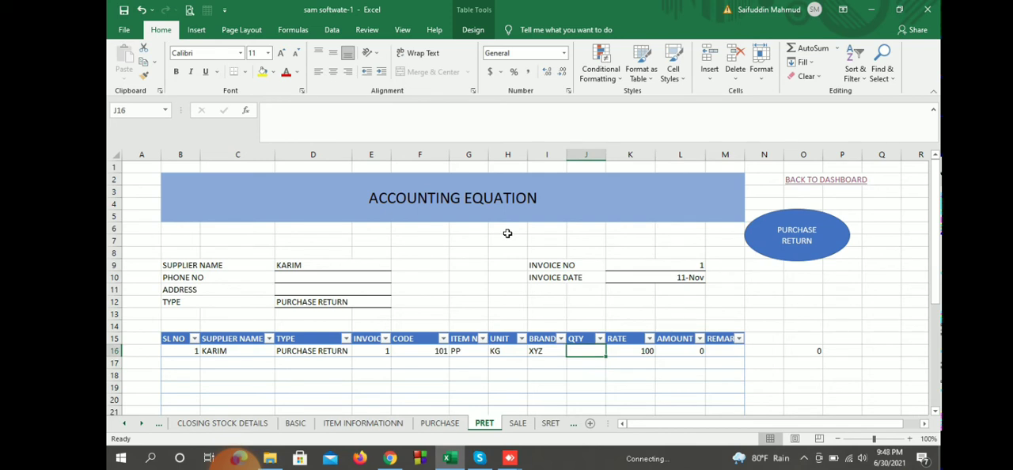
type("1")
key("Return")
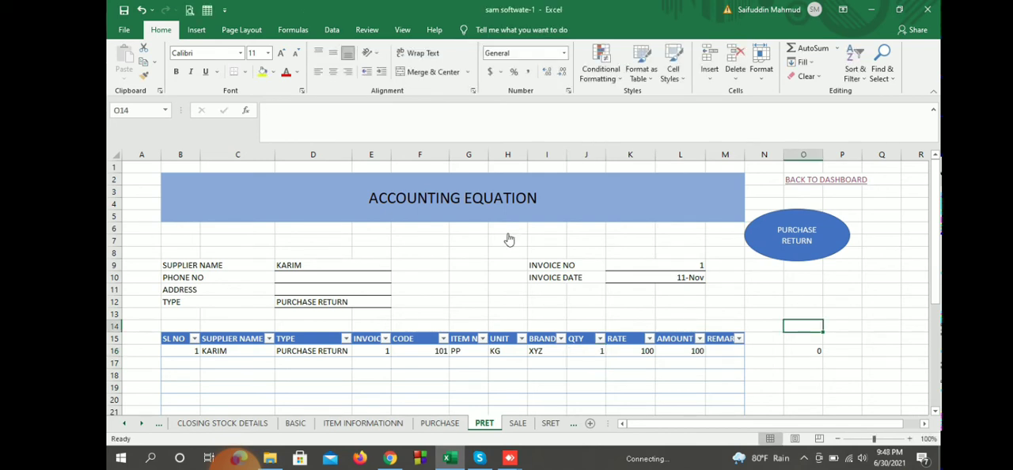
key("Up")
key("Right")
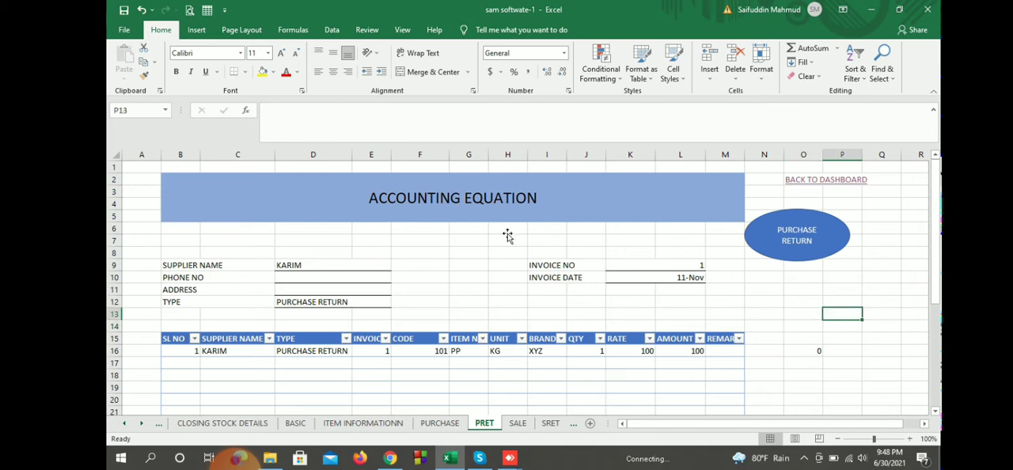
key("Up")
key("Up")
key("Up")
key("Up")
key("Up")
key("Up")
key("Up")
key("Right")
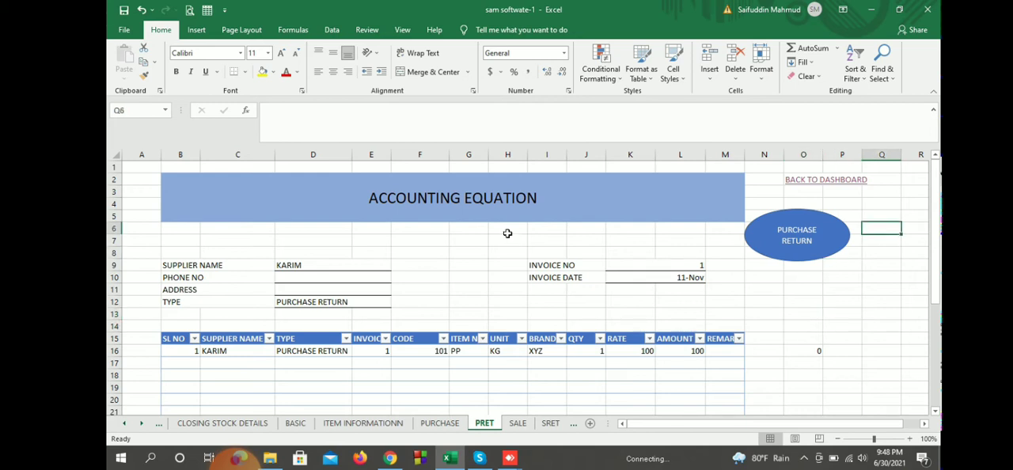
key("Down")
key("Down")
key("Down")
key("Down")
key("Down")
key("Down")
key("Left")
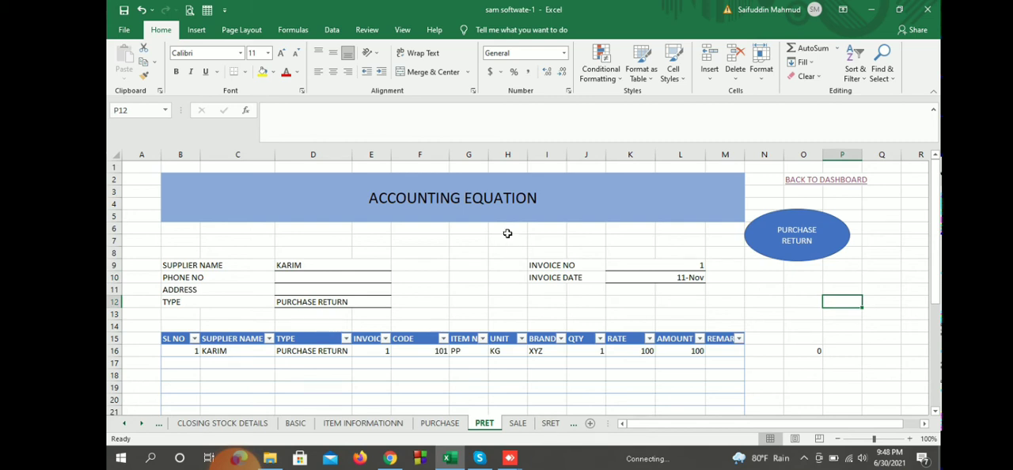
Step: Post the purchase return of item 101 to its report and go back to the dashboard
left_click(332, 265)
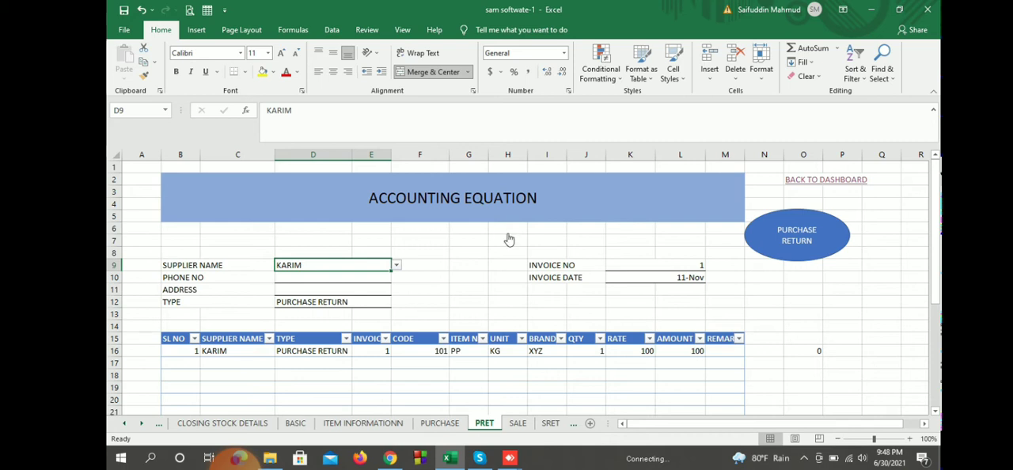
left_click(797, 235)
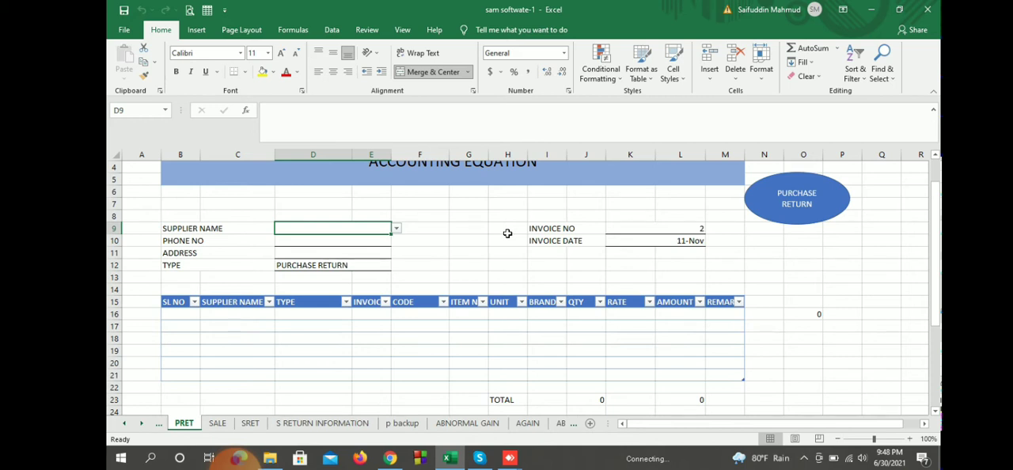
scroll(508, 233, "up", 1)
left_click(815, 180)
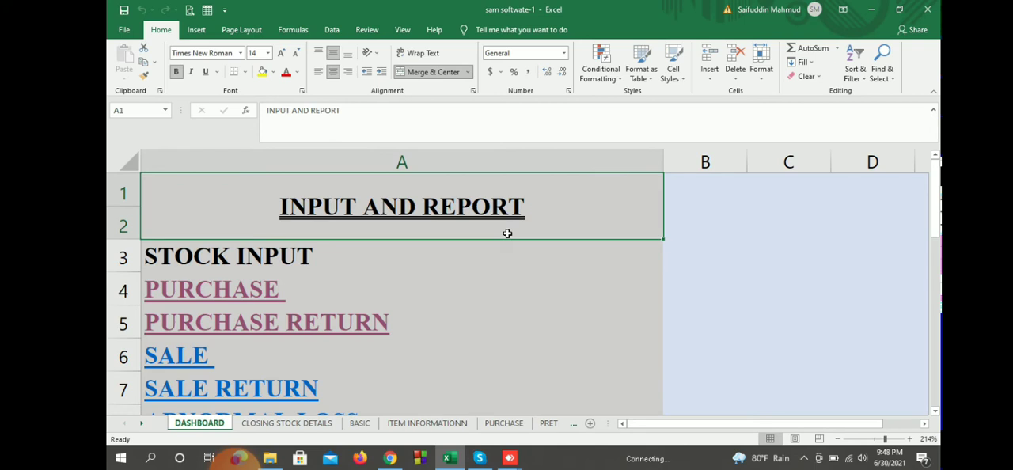
scroll(508, 234, "down", 1)
left_click(508, 232)
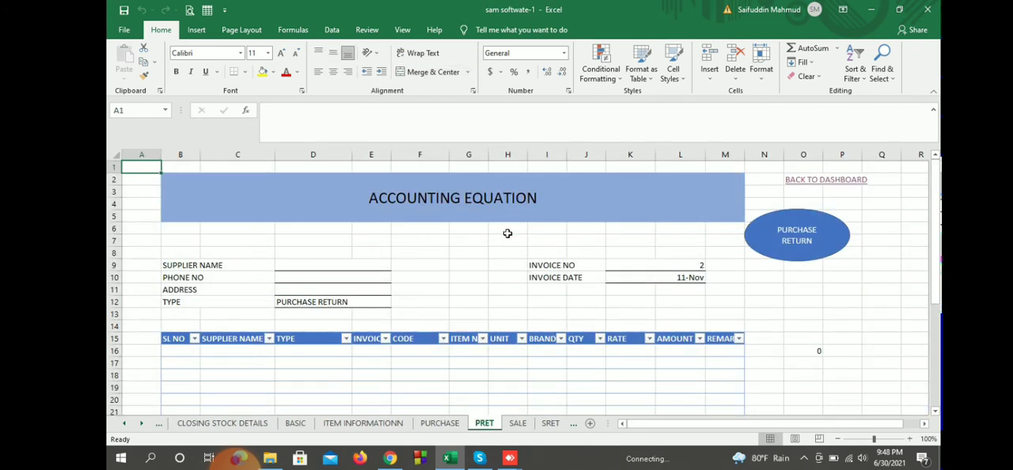
left_click(826, 179)
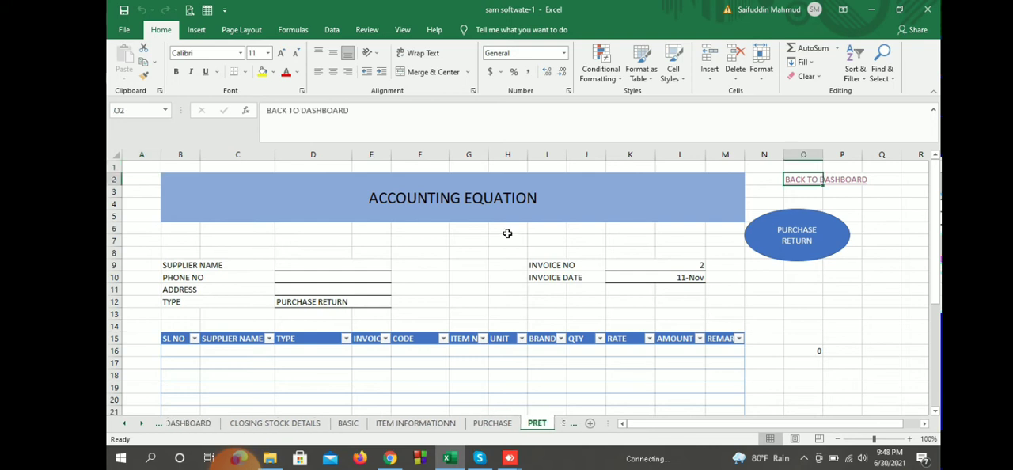
Step: Open the purchase return information report from the dashboard and check the returned quantity of item 101
scroll(509, 239, "down", 5)
scroll(509, 239, "up", 1)
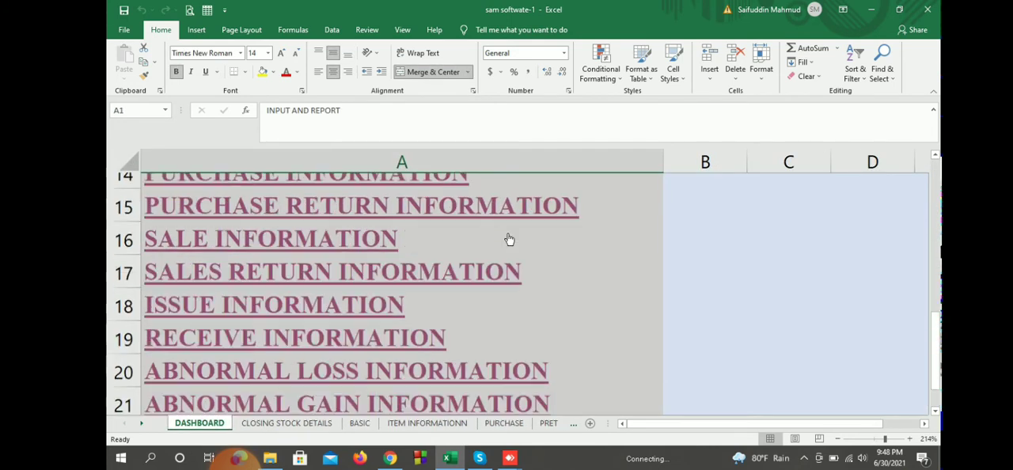
scroll(509, 239, "up", 1)
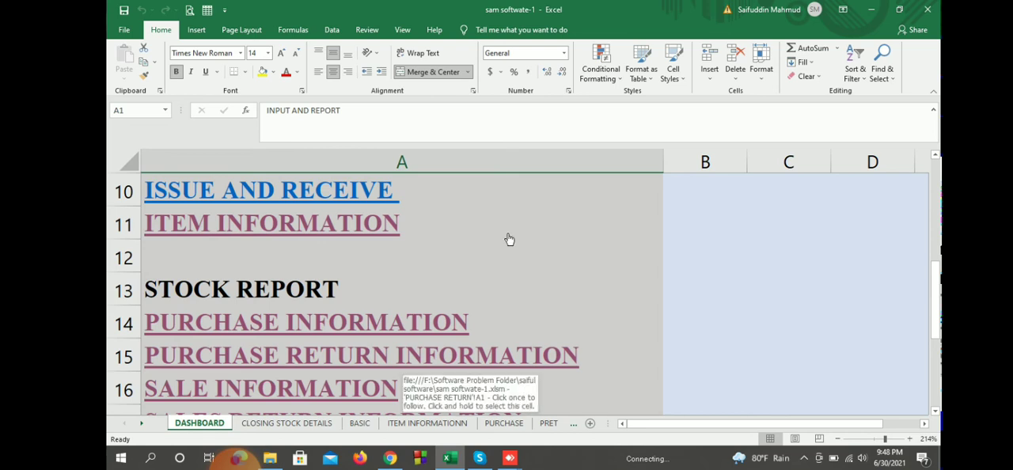
left_click(402, 358)
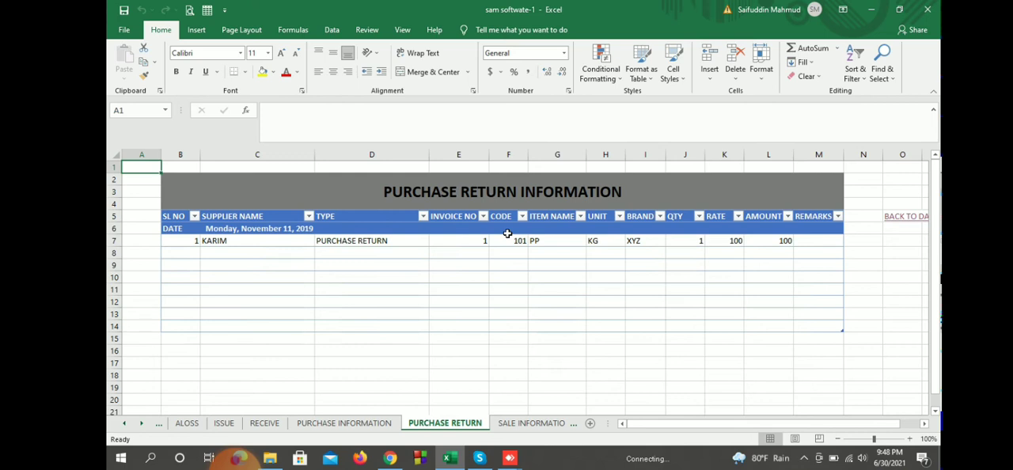
left_click(685, 241)
Step: Open the closing stock details and check the purchase, purchase return and balance figures of item 101
left_click(906, 216)
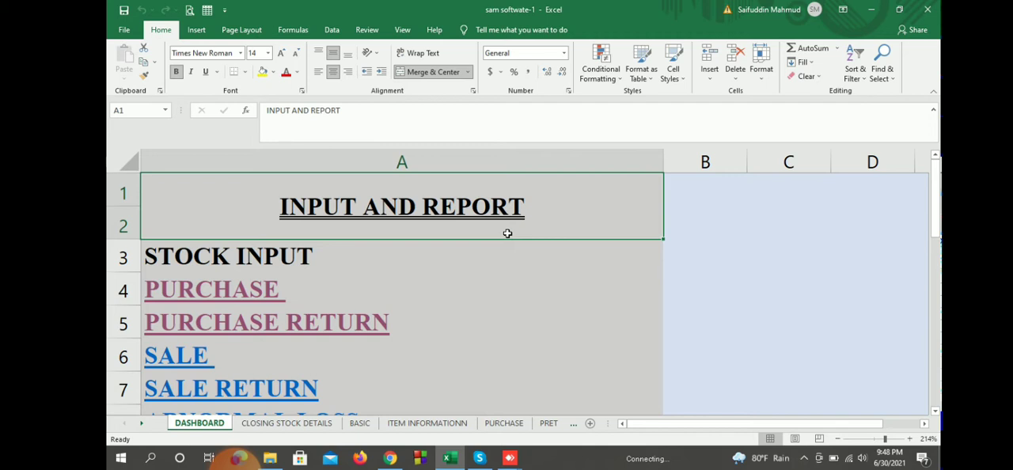
left_click(286, 424)
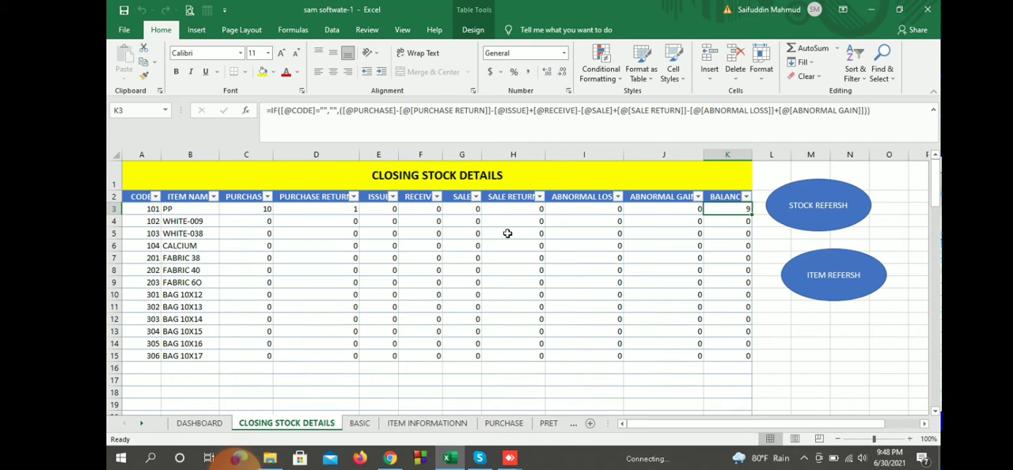
key("ctrl+Home")
left_click(247, 209)
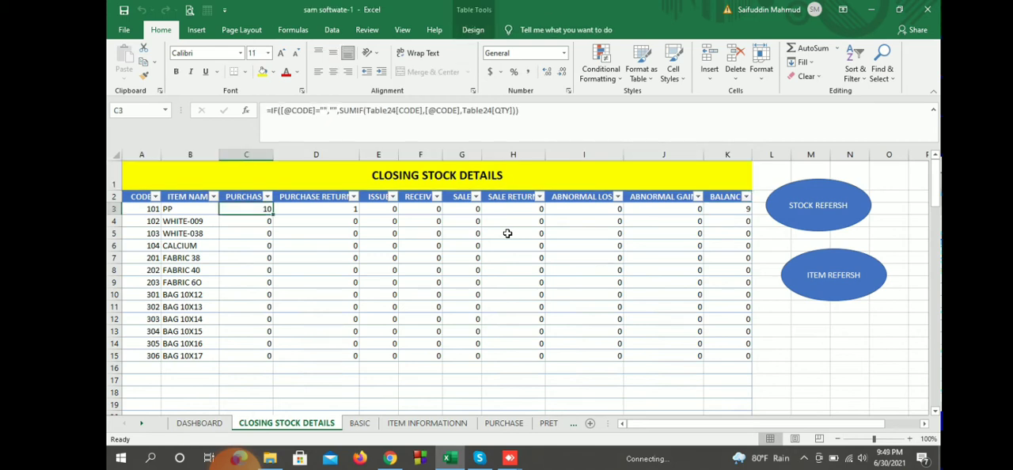
key("Right")
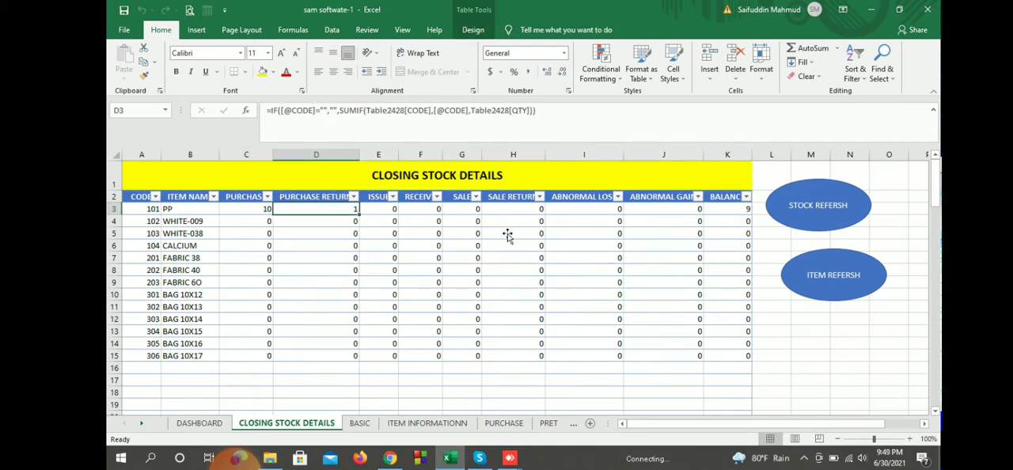
key("ctrl+Right")
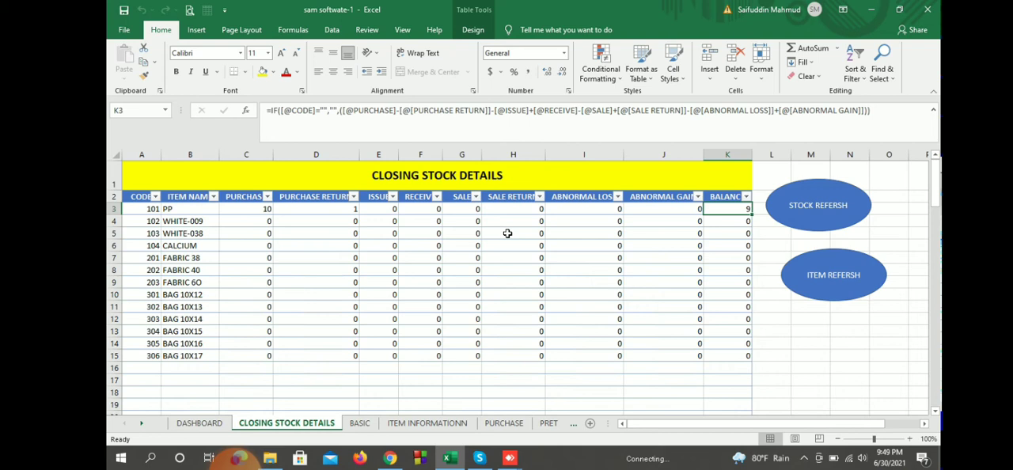
key("Left")
key("Left")
key("Left")
key("Left")
key("Left")
key("Left")
key("Left")
key("Left")
key("Left")
key("Down")
key("Down")
key("Down")
key("Down")
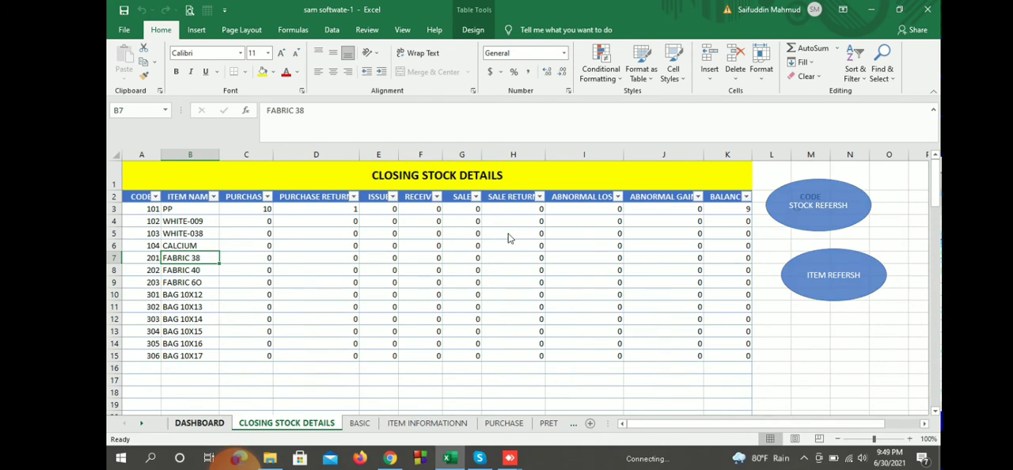
Step: Open the issue and receive form through the dashboard and look briefly at the RECEIVE sheet before returning to ISSUE
key("ctrl+Page_Up")
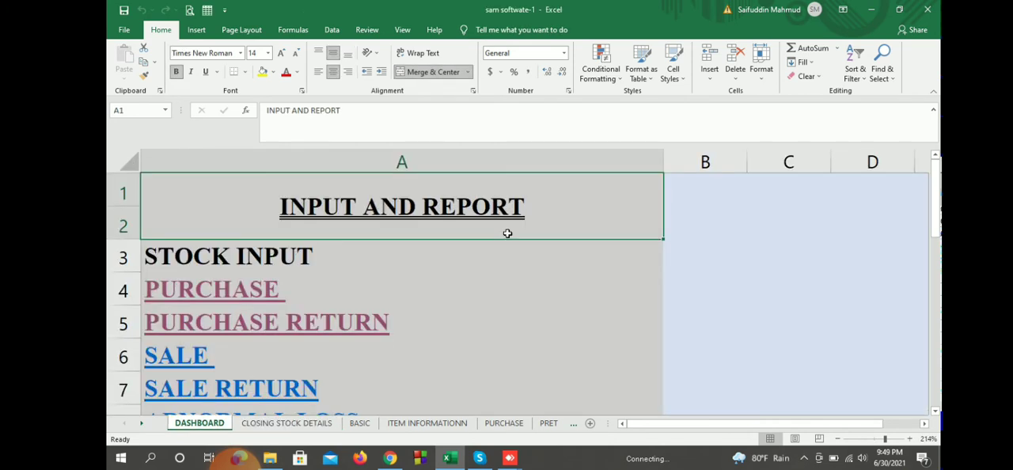
scroll(508, 234, "down", 2)
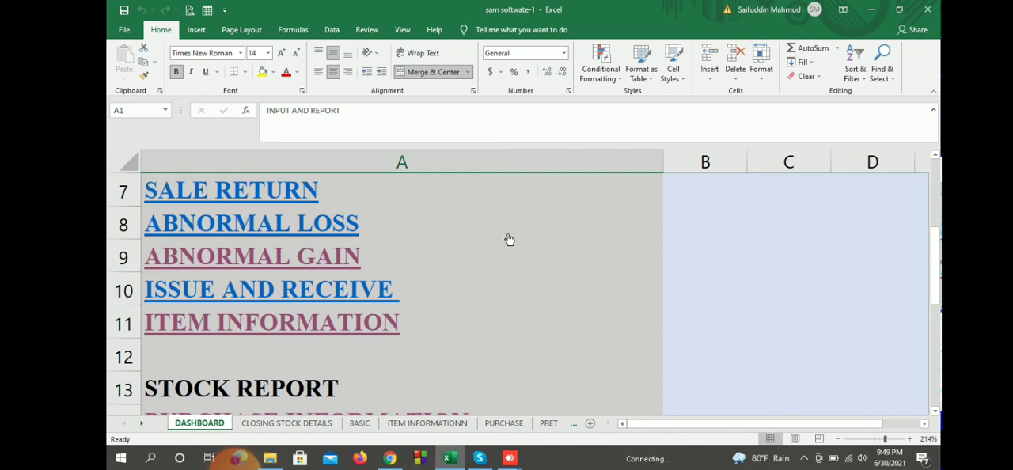
left_click(509, 238)
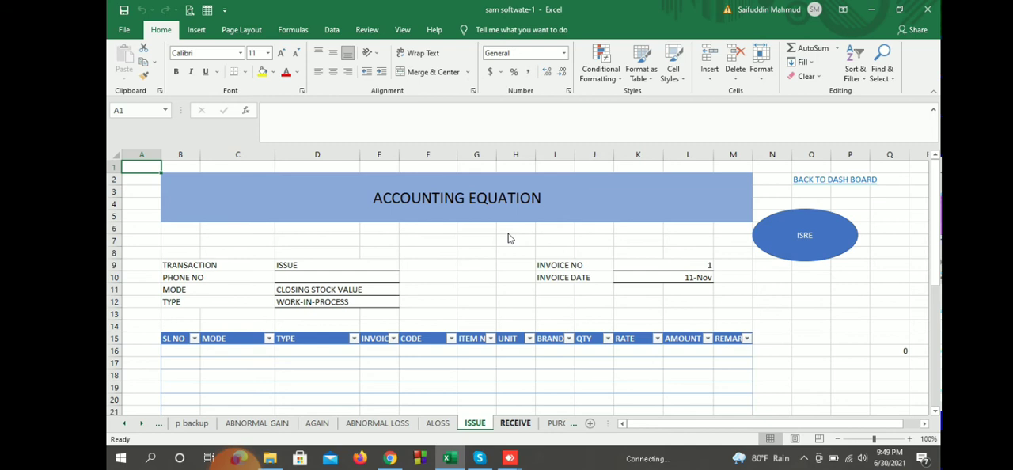
key("ctrl+Page_Down")
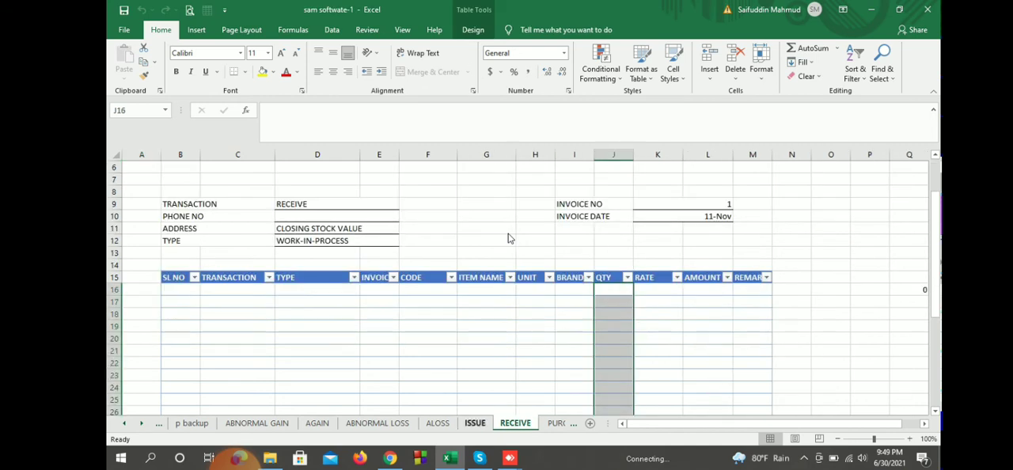
key("ctrl+Page_Up")
Step: Enter item code 101 in the first row of the issue table
scroll(507, 233, "down", 1)
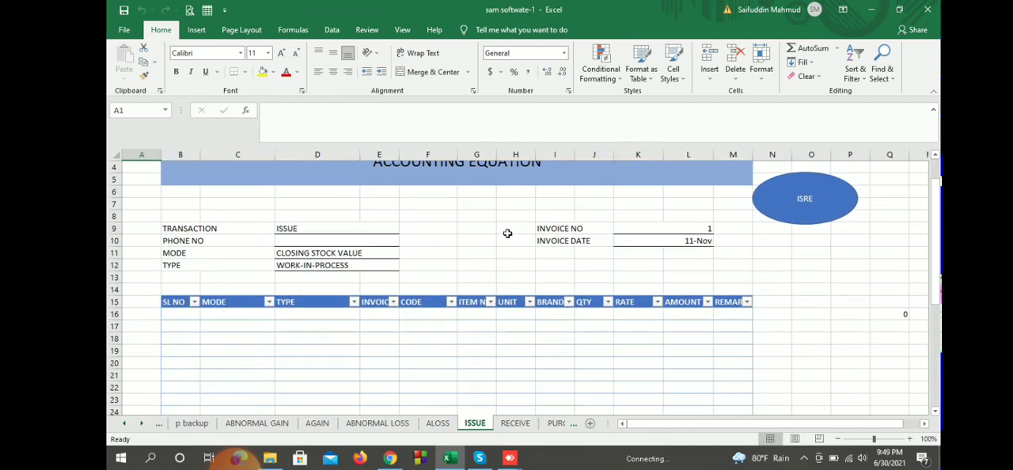
left_click(428, 315)
type("101")
key("Return")
key("Return")
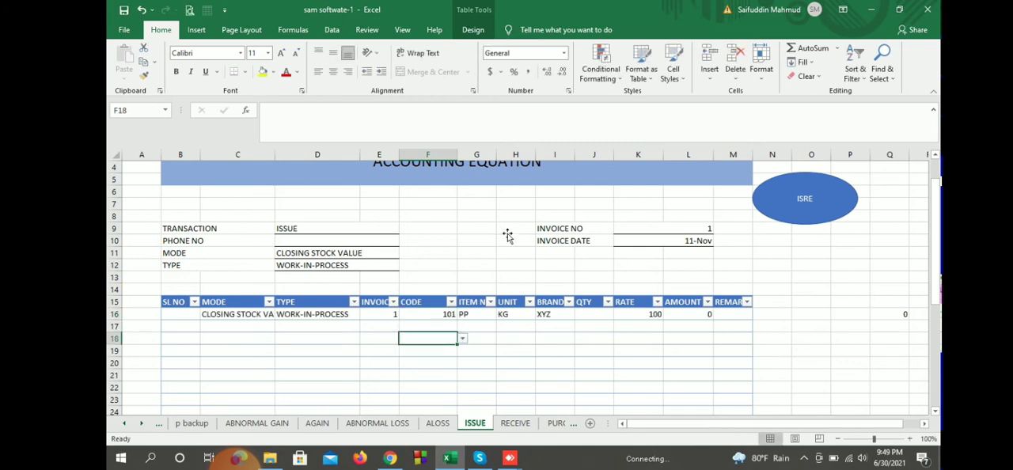
Step: Enter quantity 3 and serial number 1 in the first row of the issue table
key("Up")
key("Up")
key("Right")
key("Right")
key("Right")
key("Right")
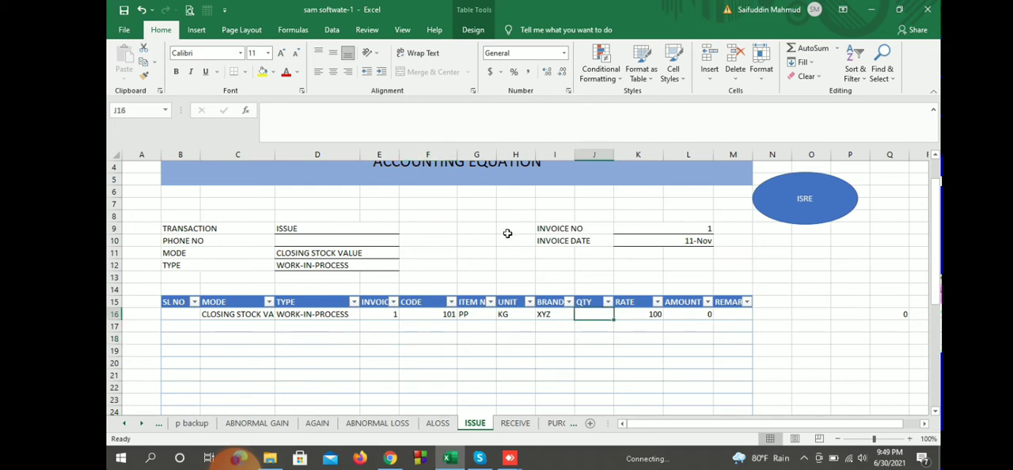
type("3")
left_click(810, 363)
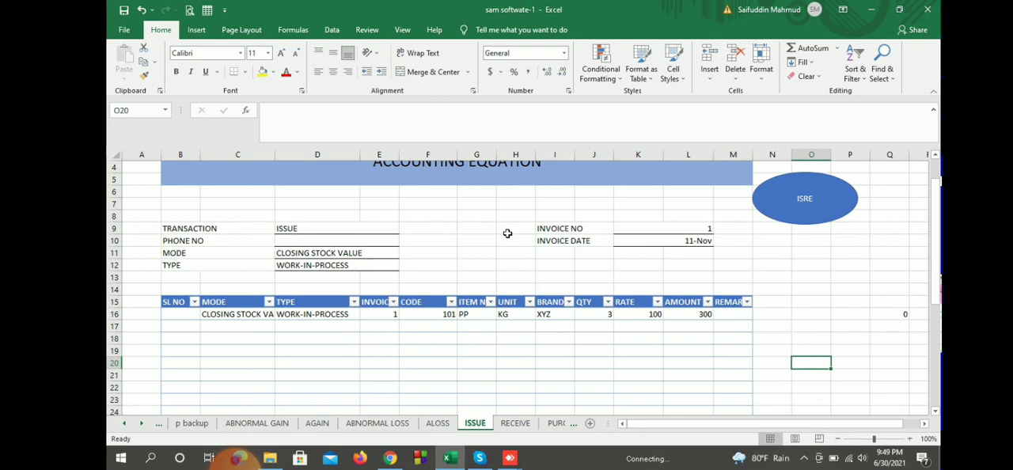
left_click(180, 315)
type("1")
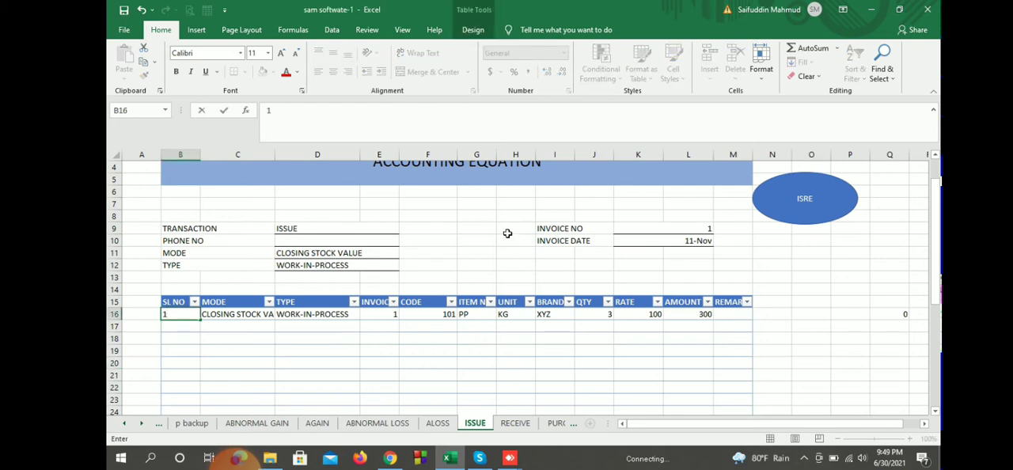
left_click(733, 363)
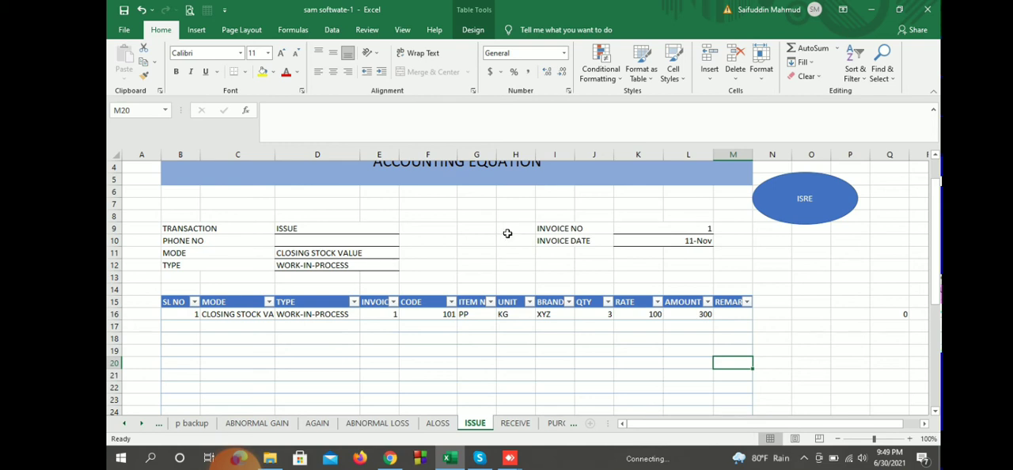
Step: Check the amount of item 101 in the issue row and the quantity and amount totals of the ISSUE sheet
left_click(688, 315)
scroll(507, 233, "down", 4)
scroll(508, 233, "up", 2)
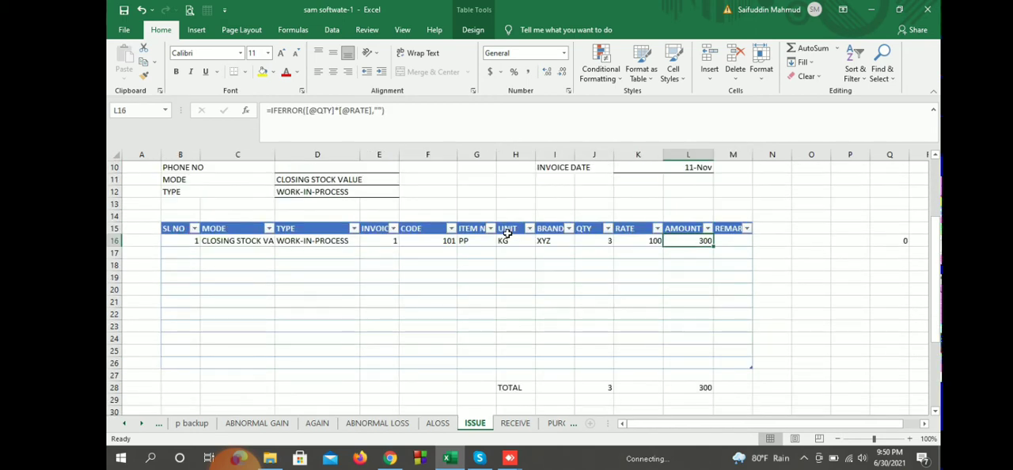
scroll(508, 233, "up", 2)
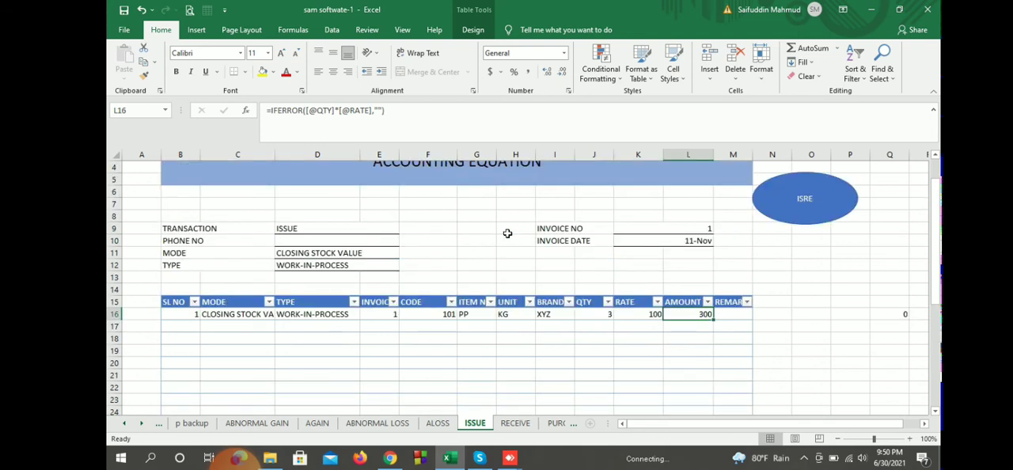
scroll(507, 234, "down", 1)
Step: Enter item code 201 in the first row of the receive table on the RECEIVE sheet
key("ctrl+Page_Down")
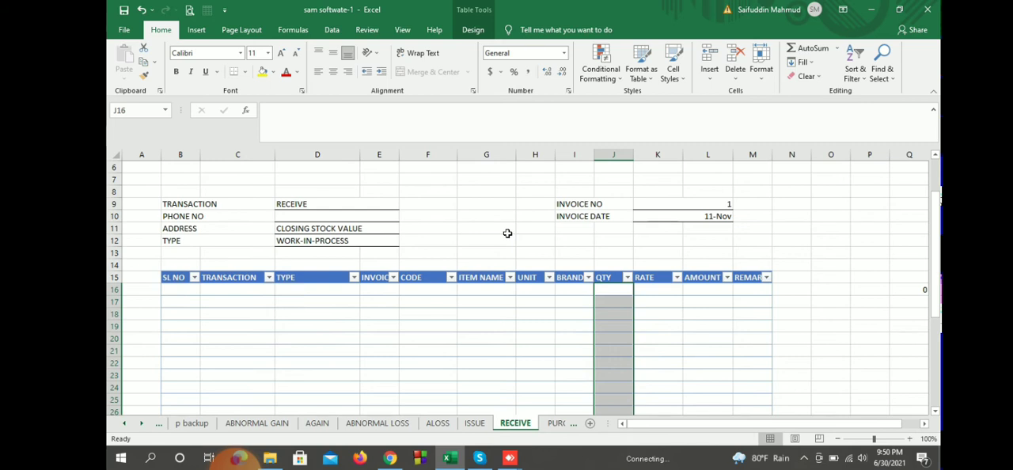
scroll(508, 233, "up", 2)
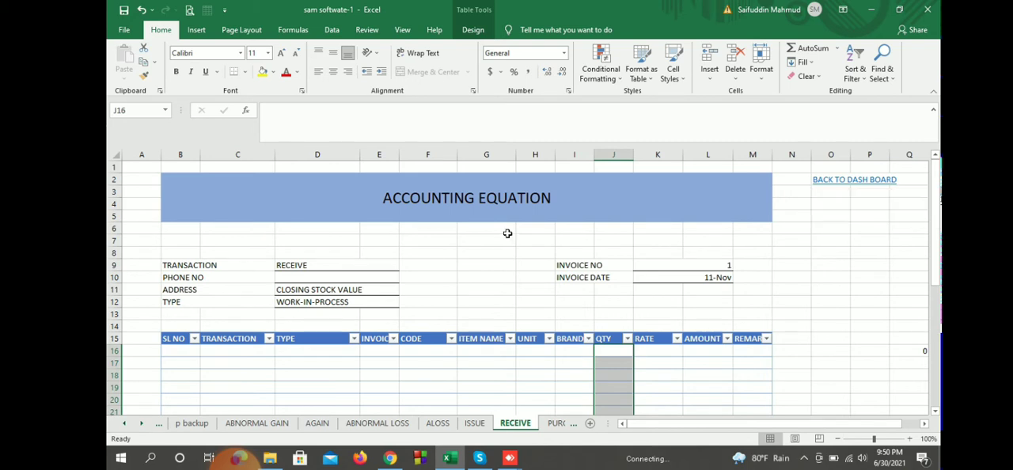
key("Left")
key("Left")
key("Left")
key("Left")
type("201")
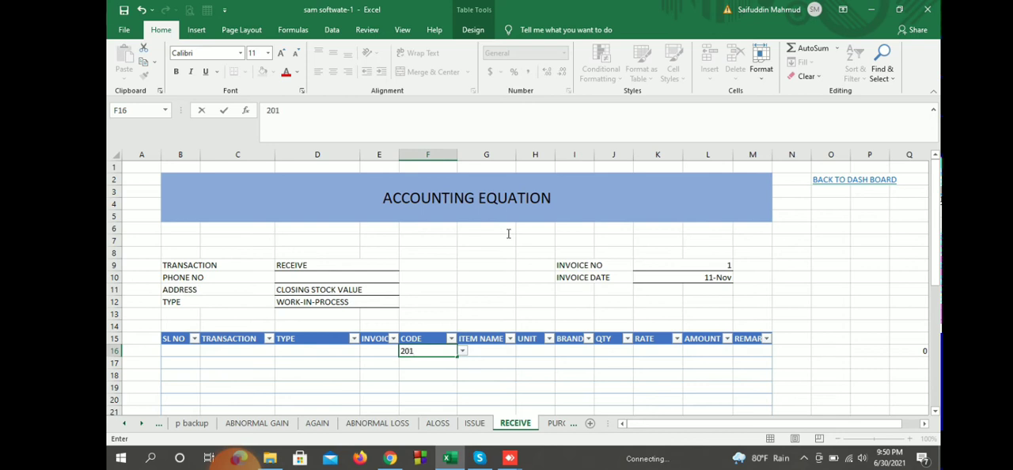
key("Return")
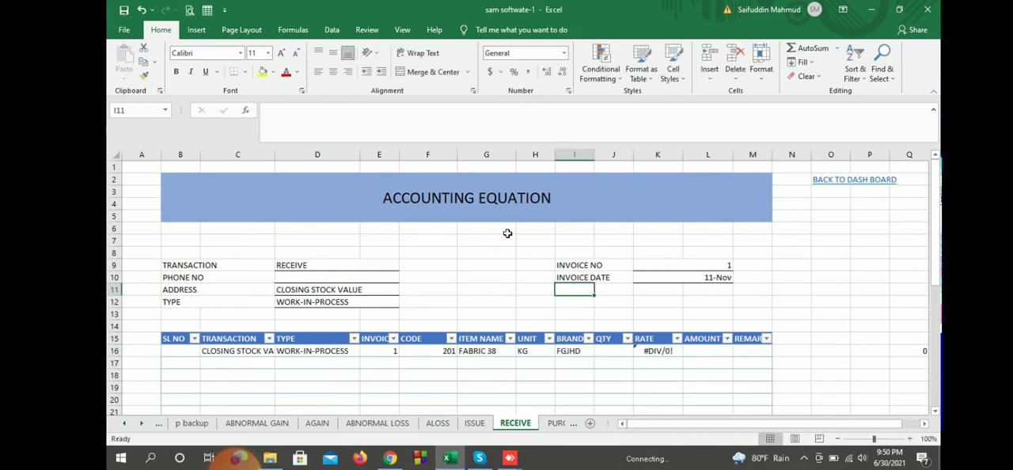
Step: Examine the rate formula in the first row of the receive table and leave it unedited
left_click(658, 351)
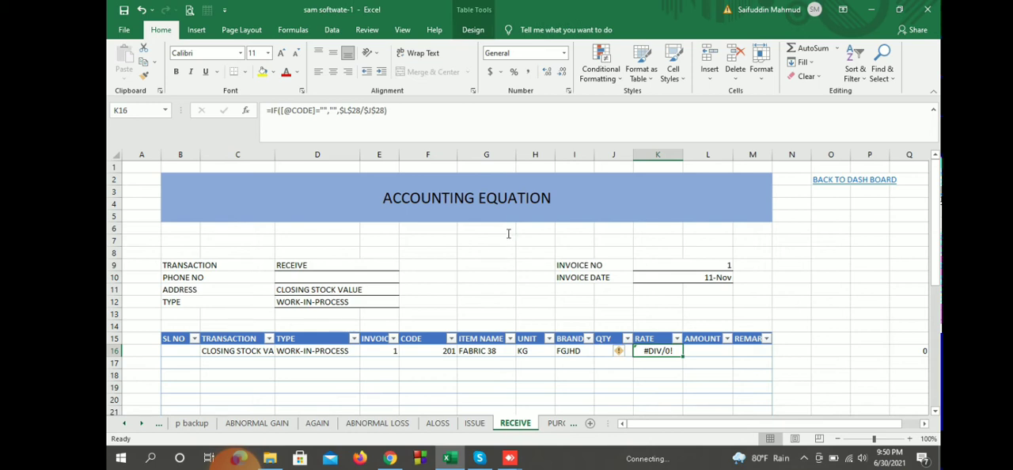
key("F2")
key("shift+Left")
key("shift+Left")
key("shift+Left")
key("shift+Left")
key("shift+Left")
key("shift+Left")
key("shift+Left")
key("shift+Left")
key("shift+Left")
key("shift+Left")
key("shift+Left")
key("shift+Left")
key("shift+Left")
key("shift+Left")
key("shift+Left")
key("shift+Left")
key("shift+Left")
key("shift+Left")
key("shift+Left")
key("shift+Left")
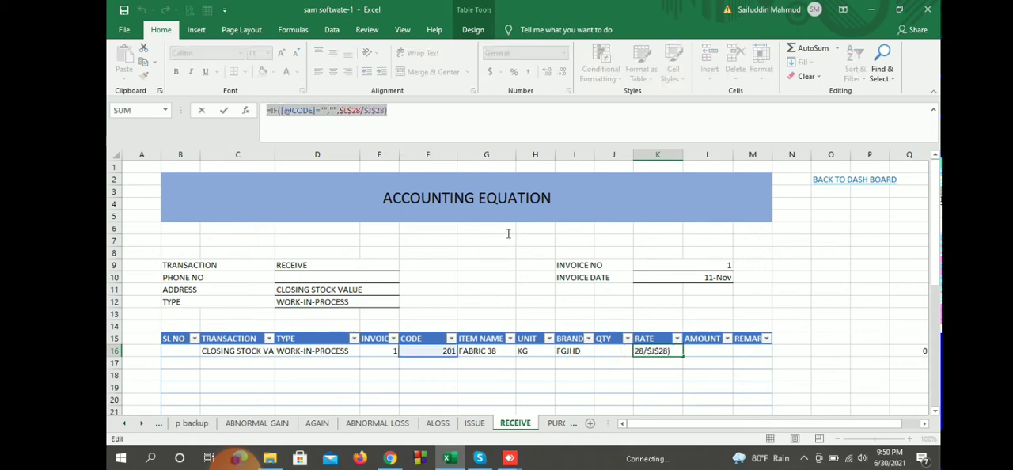
type("=")
key("Up")
key("Up")
key("Up")
key("Up")
key("Up")
key("Up")
key("Up")
key("Right")
key("Right")
key("Right")
key("Right")
key("Right")
scroll(508, 235, "down", 2)
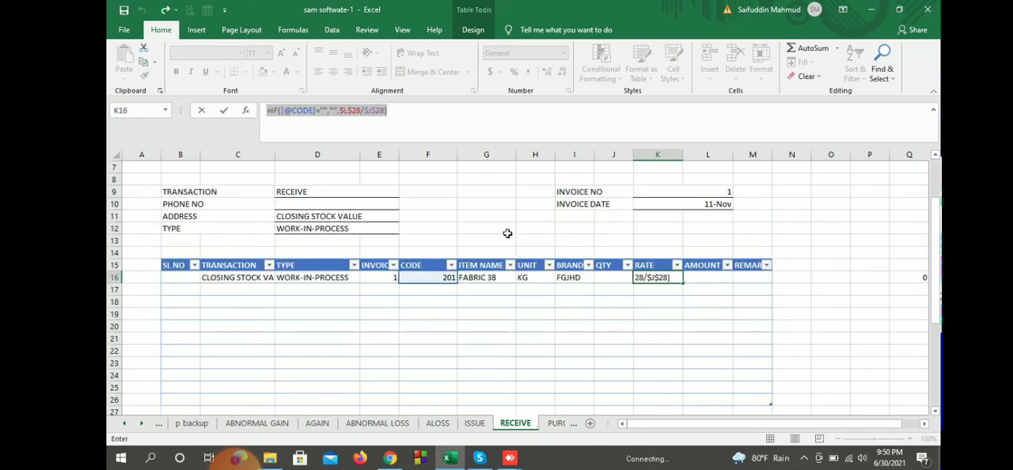
key("F2")
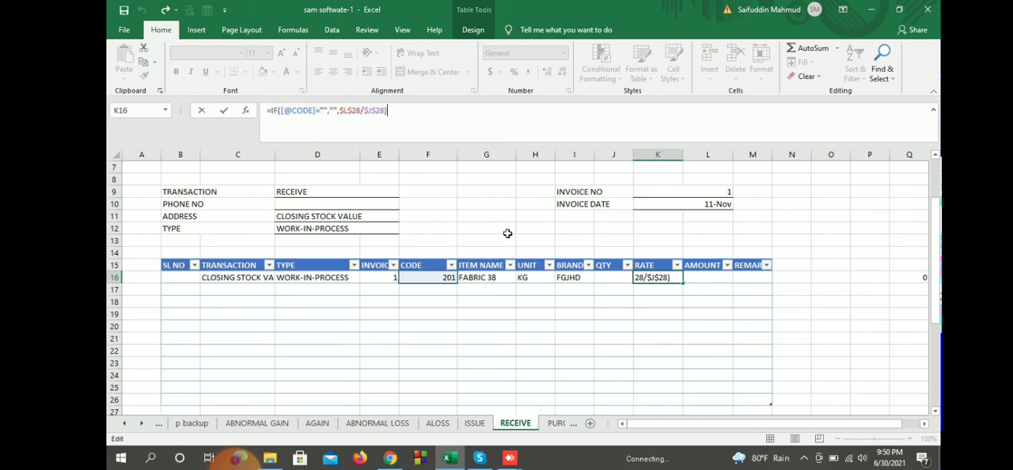
key("shift+Tab")
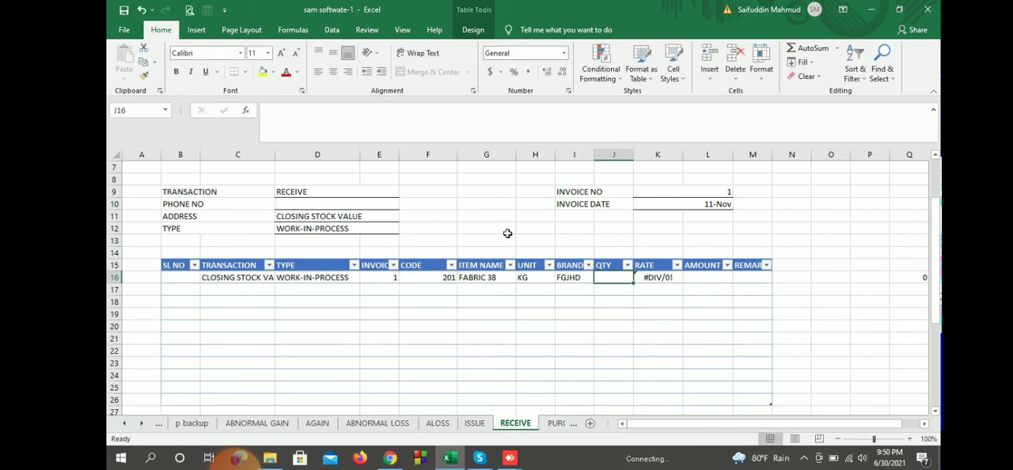
Step: Inspect the formula of the total amount cell below the receive table
key("Right")
key("Down")
key("Down")
key("Down")
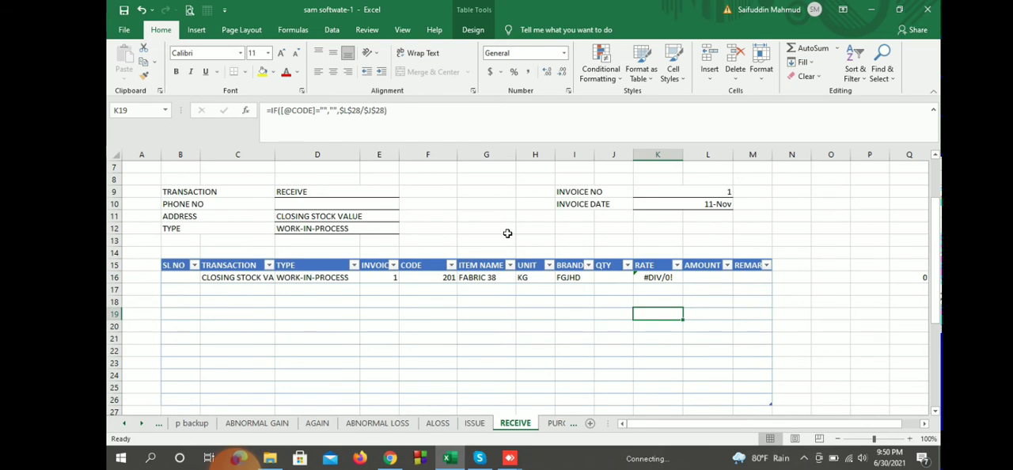
scroll(507, 233, "down", 3)
key("Right")
key("Down")
key("Down")
key("Down")
key("Down")
key("Down")
key("Down")
key("Down")
key("Down")
key("Down")
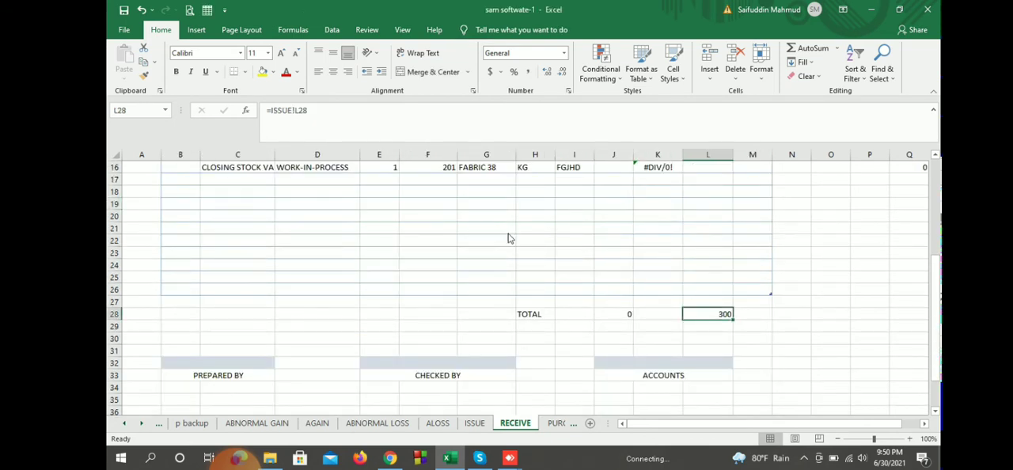
Step: Compare the total amount cells of the ISSUE and RECEIVE sheets to see how they are linked
key("ctrl+Page_Up")
scroll(508, 234, "down", 2)
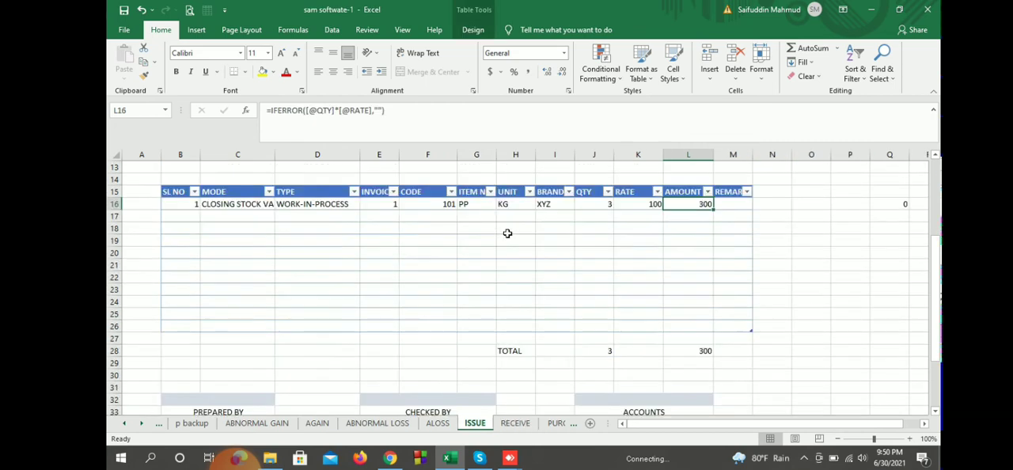
scroll(507, 233, "down", 1)
key("ctrl+Down")
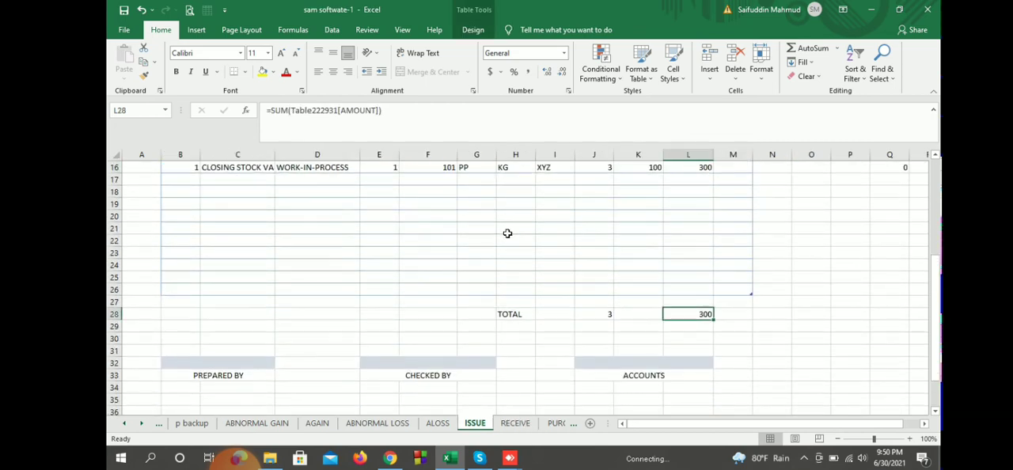
key("ctrl+Page_Down")
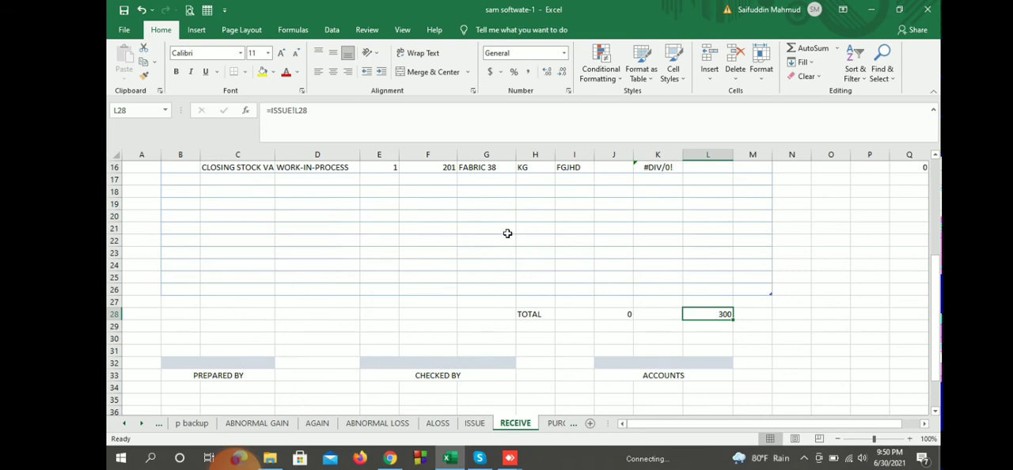
key("ctrl+Page_Up")
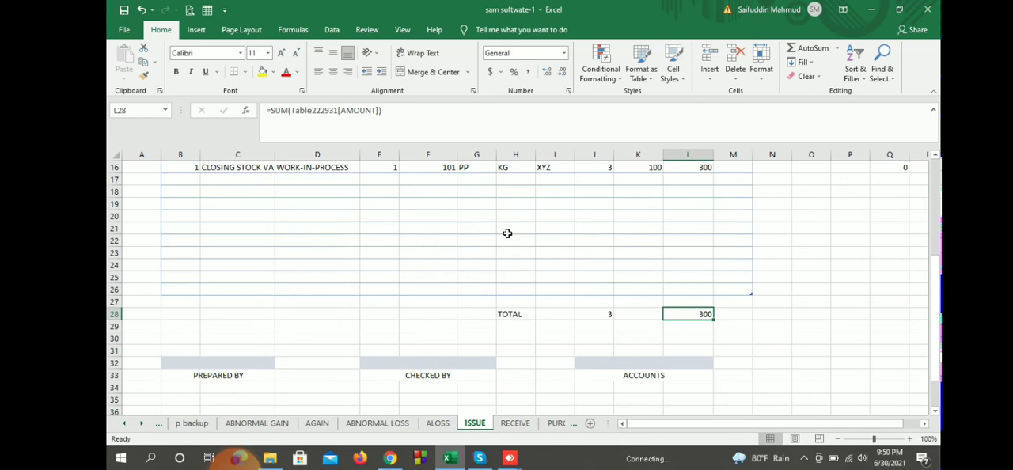
key("ctrl+Page_Down")
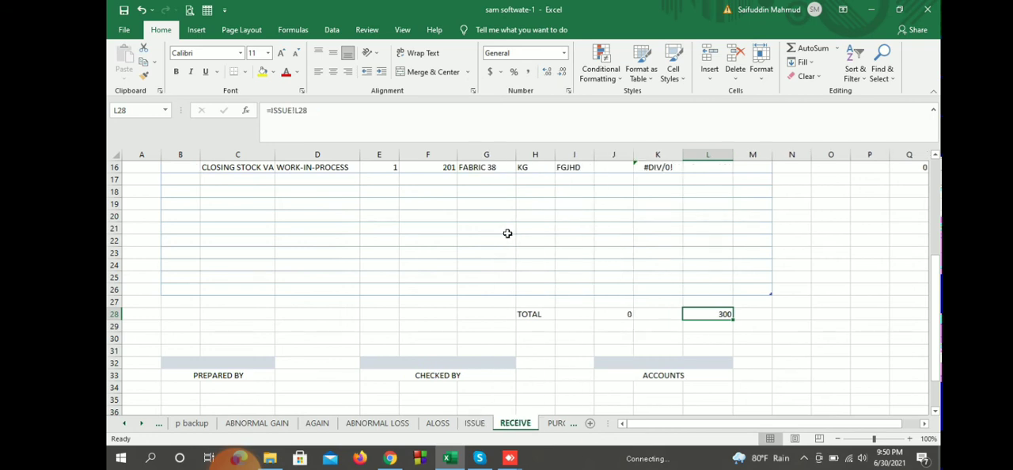
Step: Enter serial number 1 in the first row of the receive table
scroll(507, 234, "up", 1)
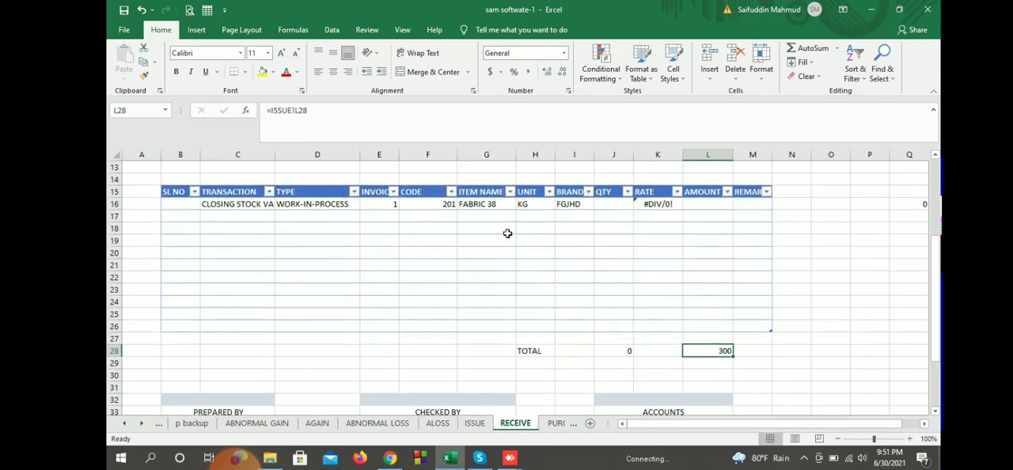
key("ctrl+Up")
key("ctrl+Left")
key("Down")
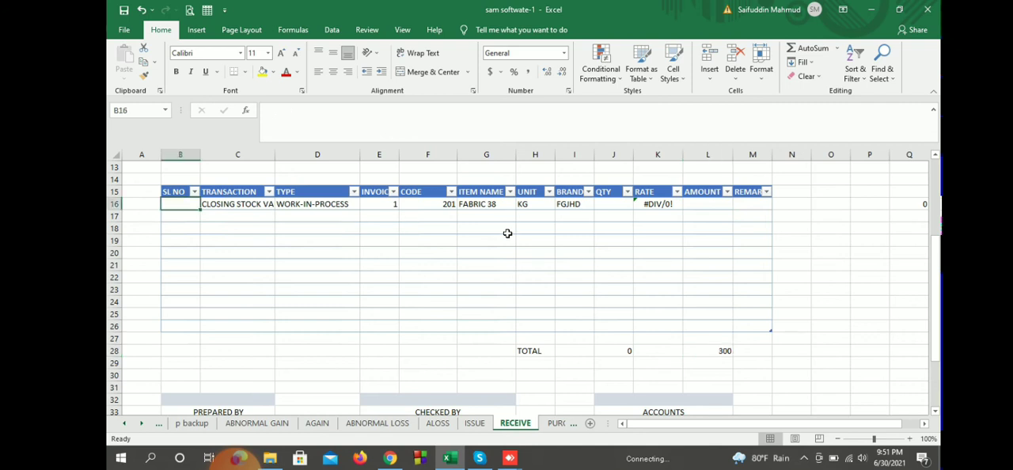
type("1")
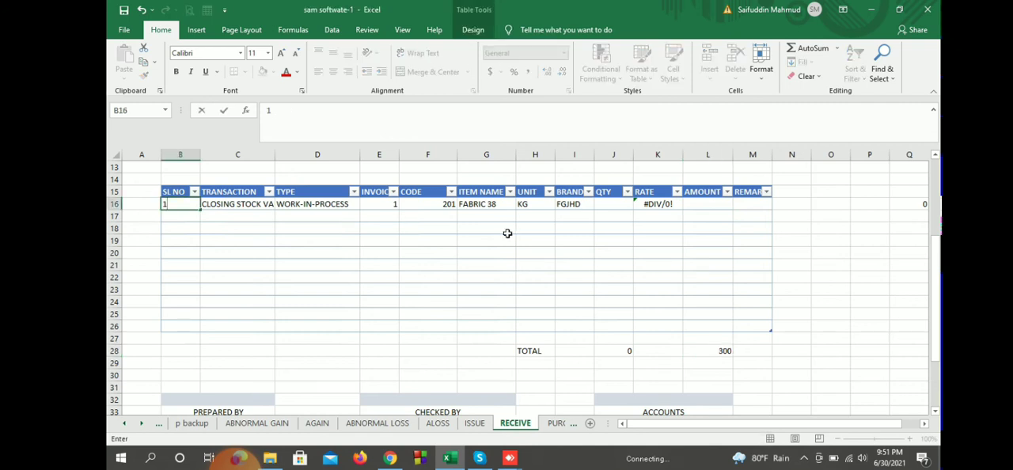
key("Return")
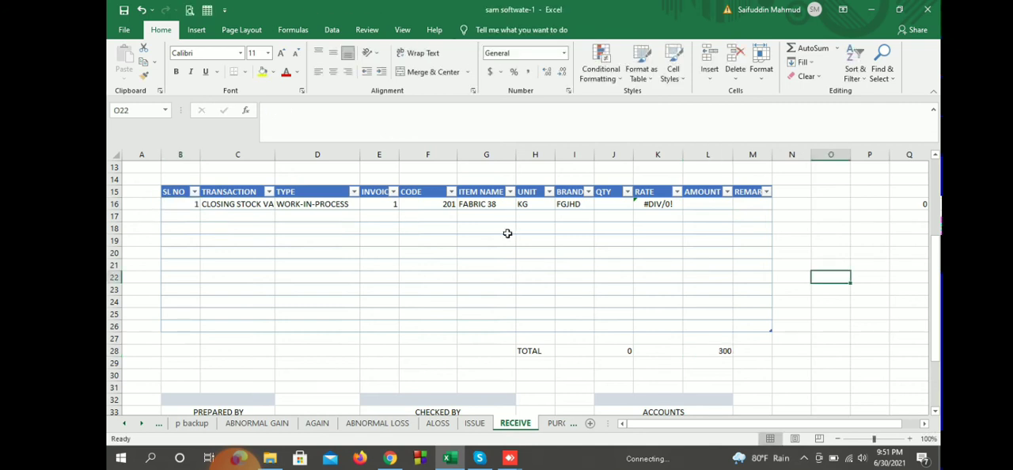
Step: Set the quantity of item 101 in the issue table to 5
key("ctrl+Page_Up")
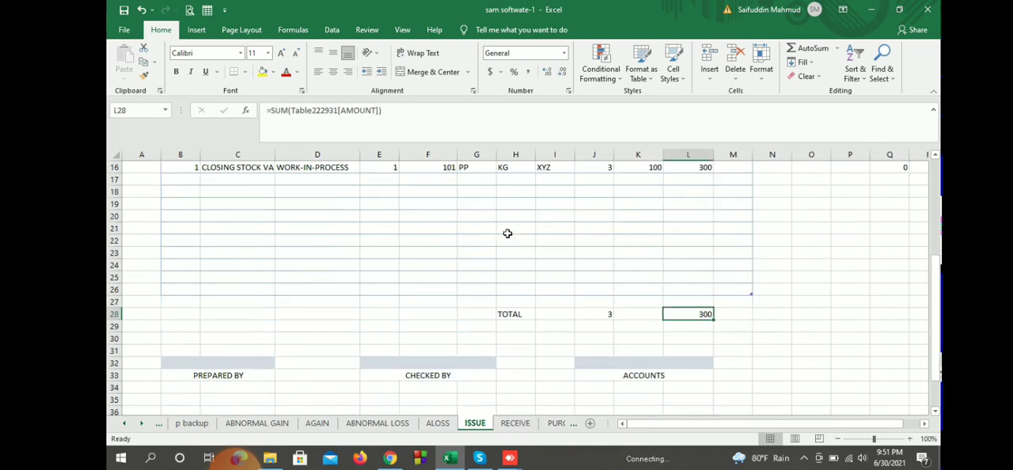
left_click(593, 241)
type("5")
key("Return")
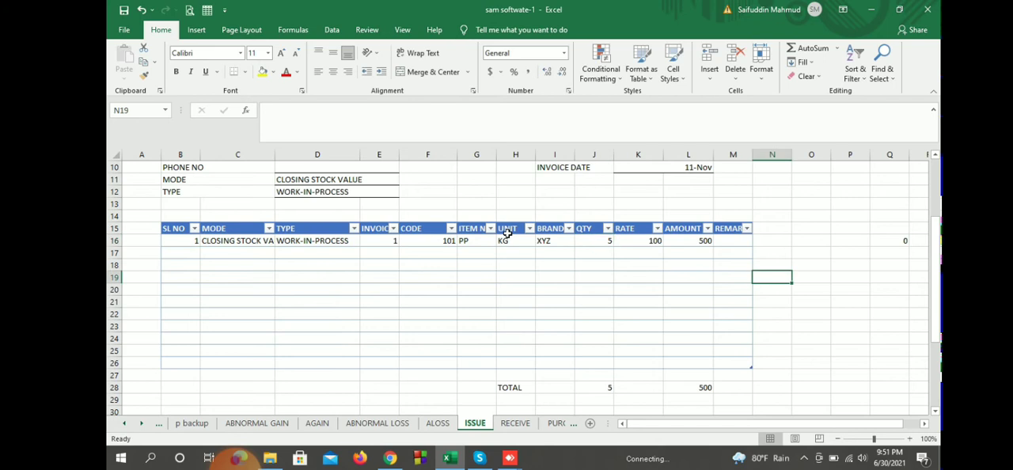
Step: Enter quantity 3 for item 201 in the first row of the receive table
key("ctrl+Page_Down")
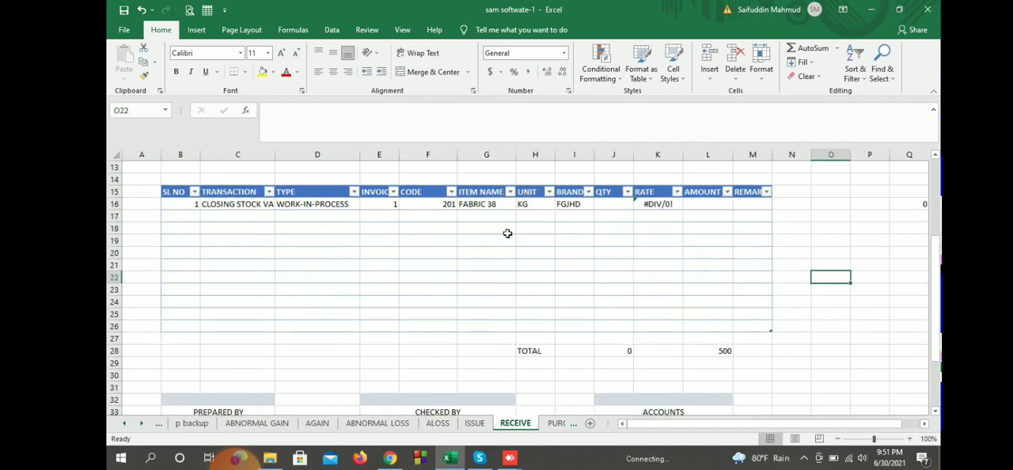
left_click(614, 204)
type("3")
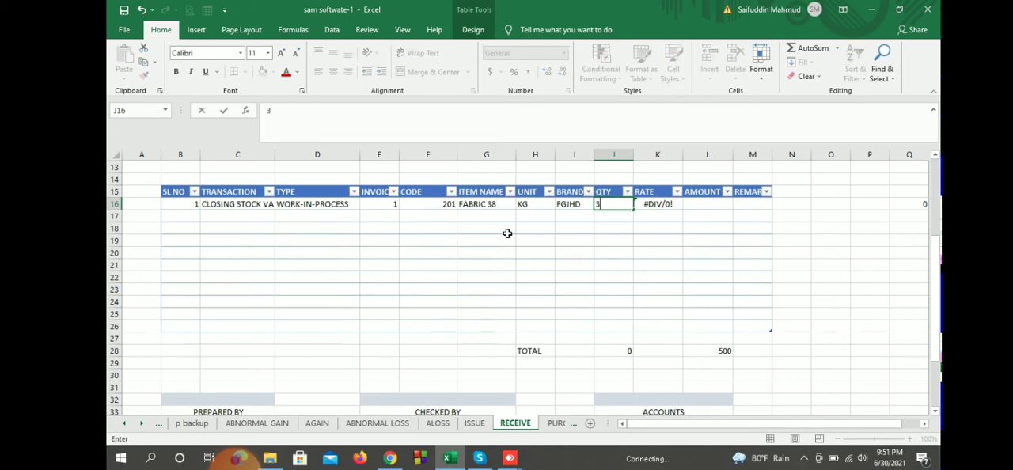
left_click(831, 253)
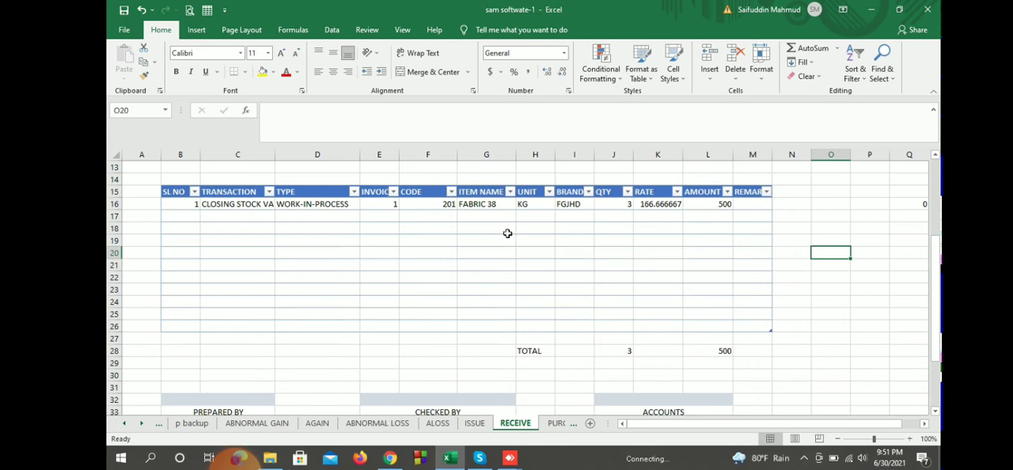
Step: Review the quantity, amount and rate of item 201 and compare the received row with the one on the ISSUE sheet
left_click(614, 204)
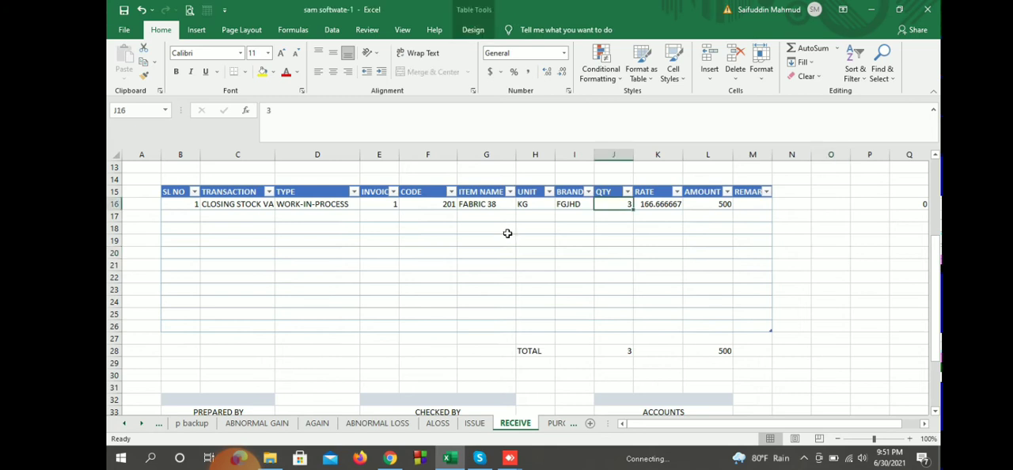
left_click(708, 204)
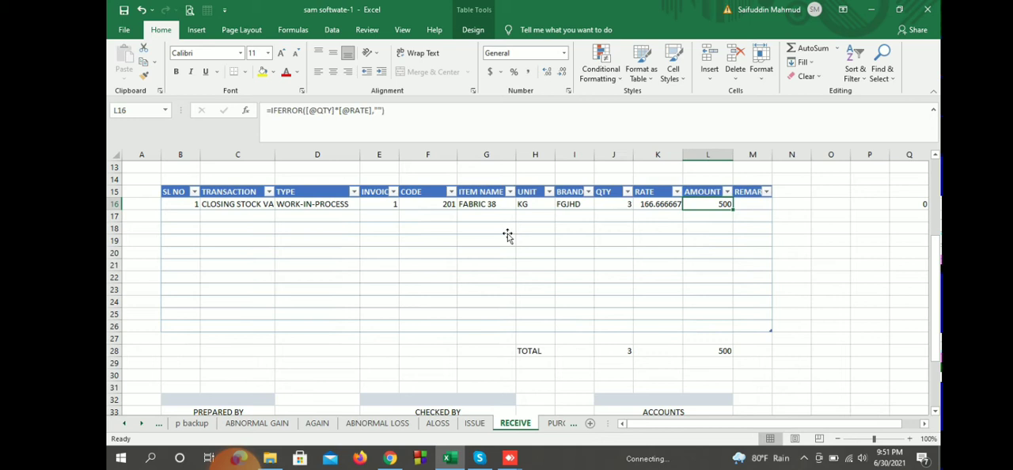
left_click(658, 204)
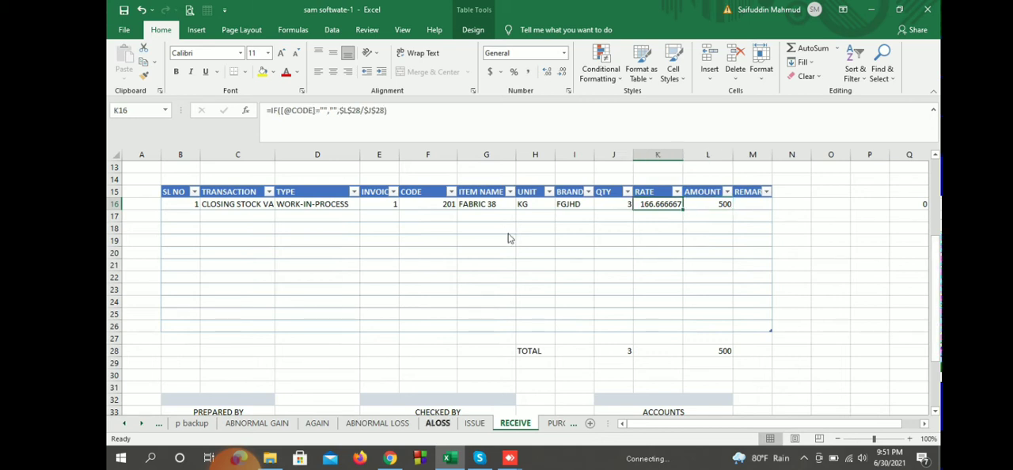
key("ctrl+Page_Up")
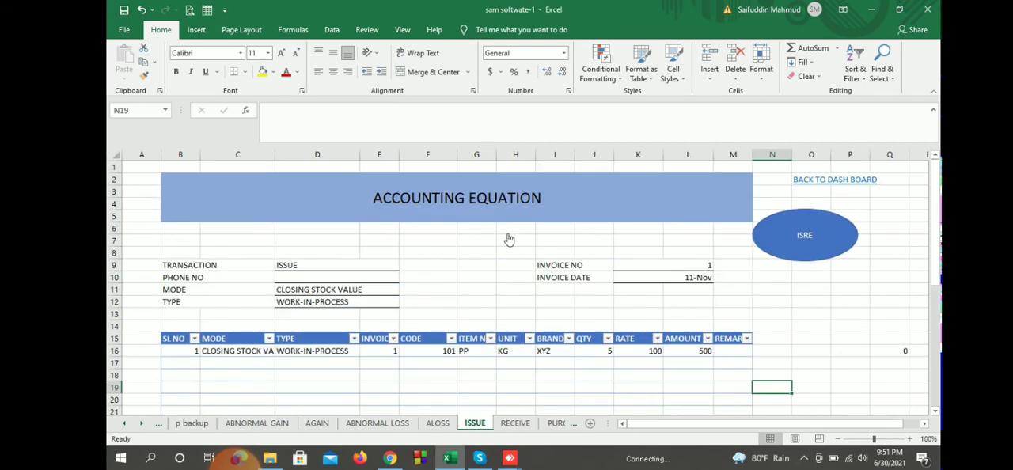
key("ctrl+Page_Down")
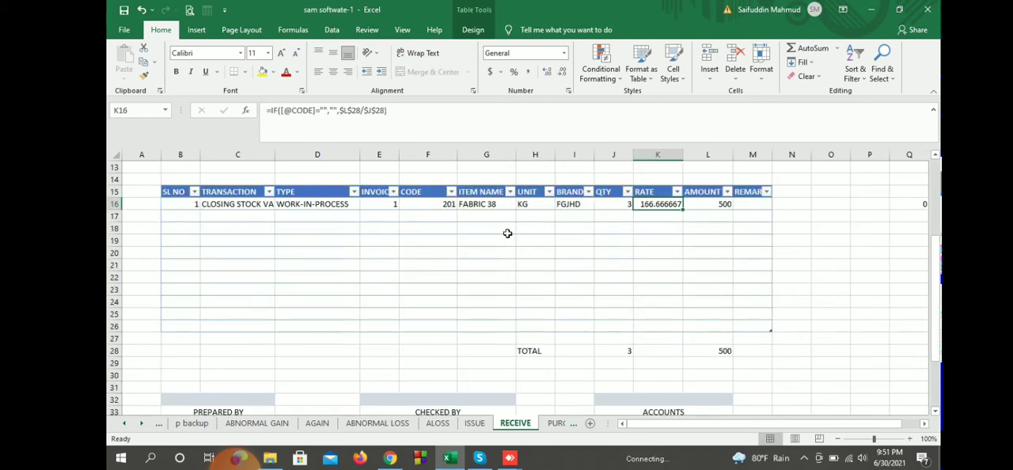
key("ctrl+Page_Up")
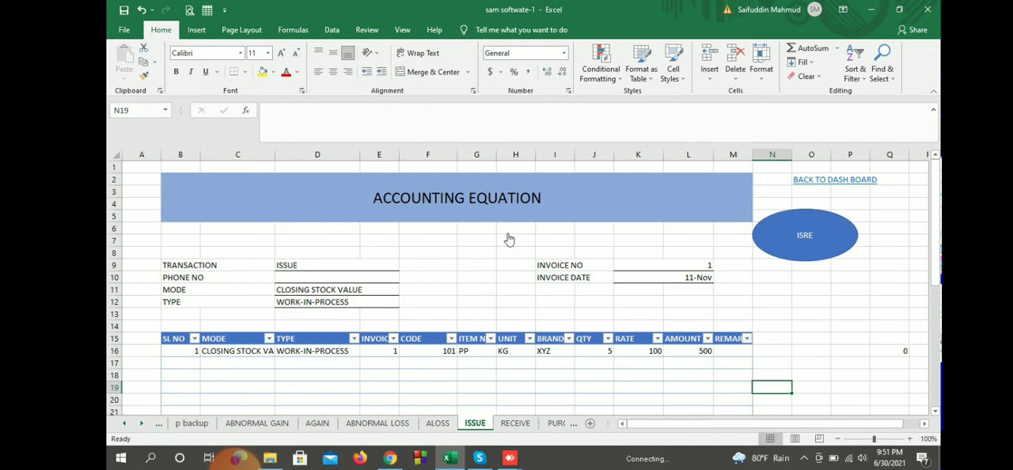
Step: Post the issue of item 101 and its receipt as item 201, and check the issued quantity in the ISSUE INFORMATION report
left_click(509, 239)
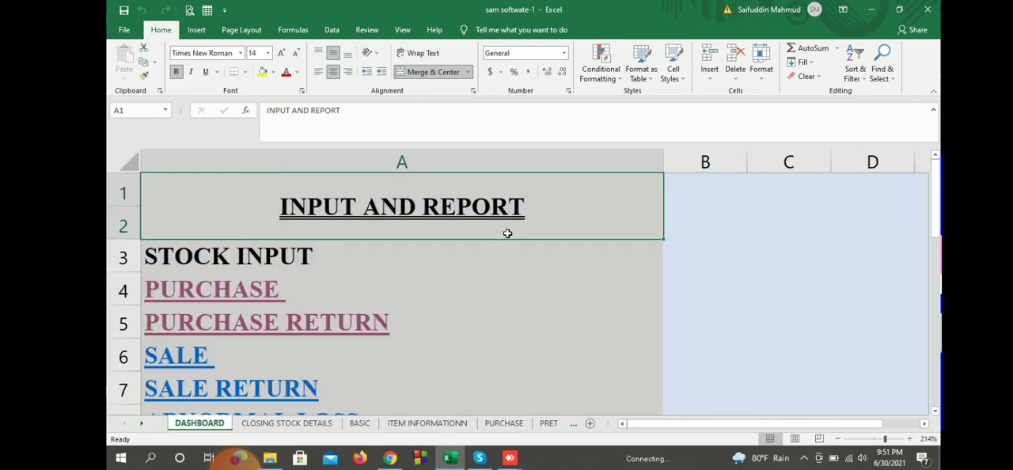
scroll(507, 234, "down", 6)
scroll(507, 234, "up", 2)
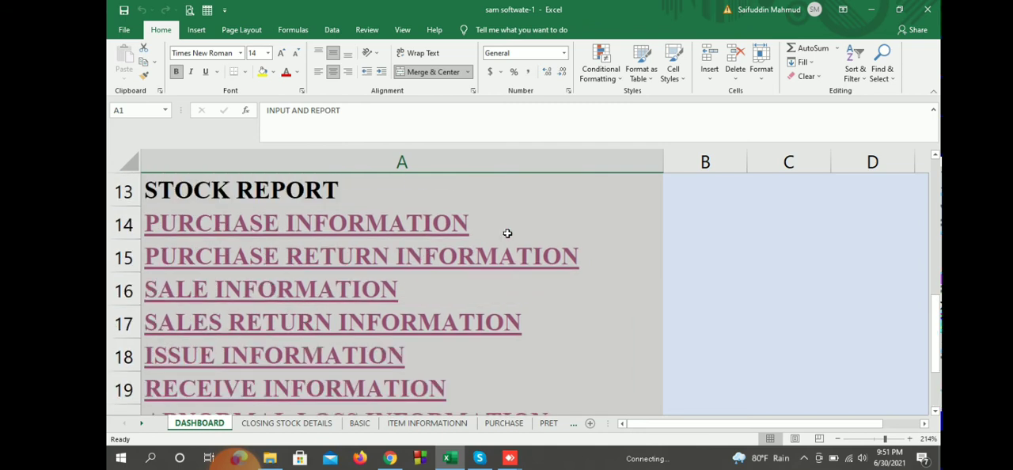
left_click(400, 357)
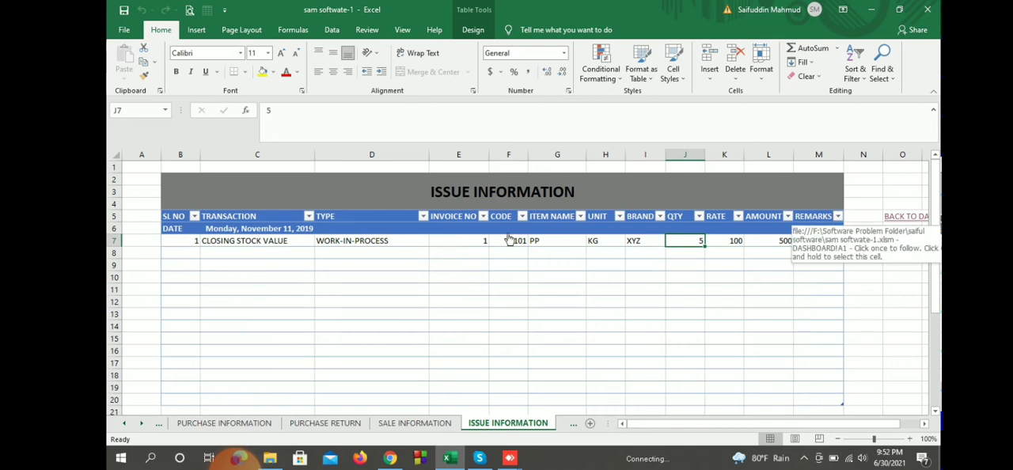
Step: Check the received quantity of item 201 in the RECEIVE INFORMATION report and return to the dashboard
left_click(509, 240)
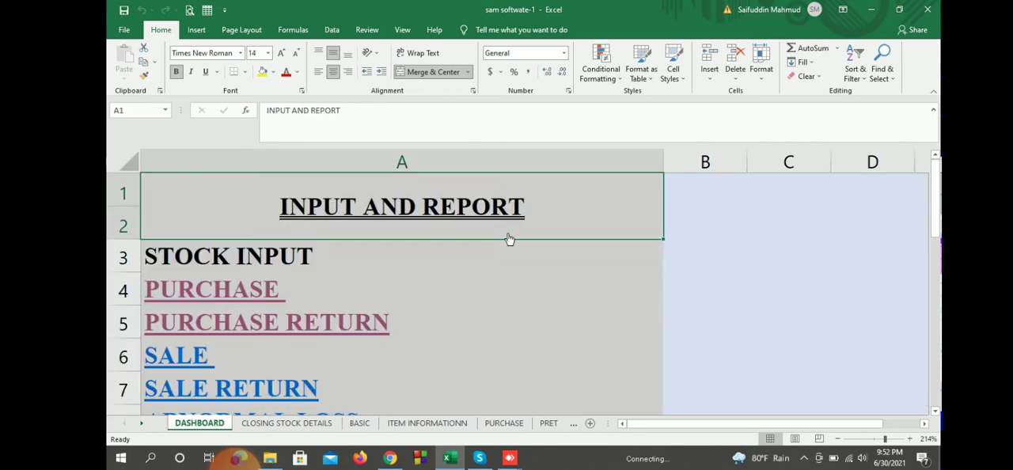
scroll(510, 239, "down", 5)
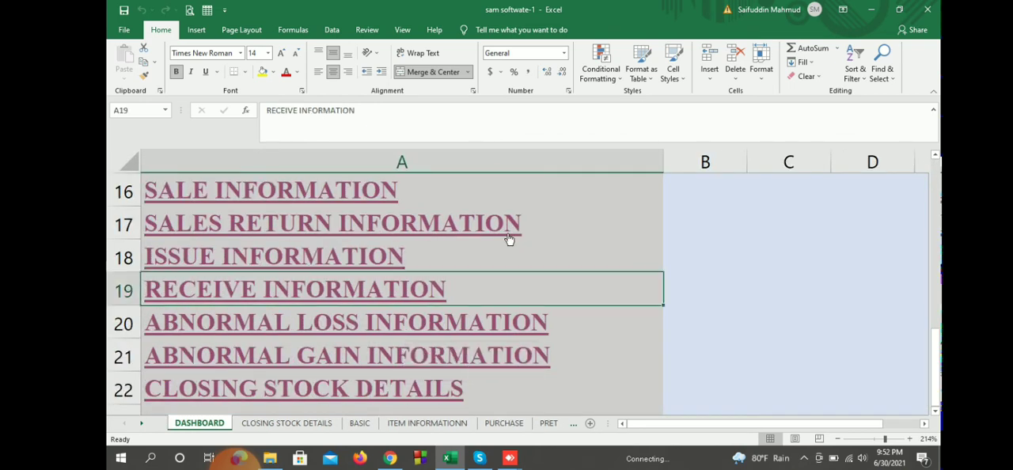
left_click(509, 239)
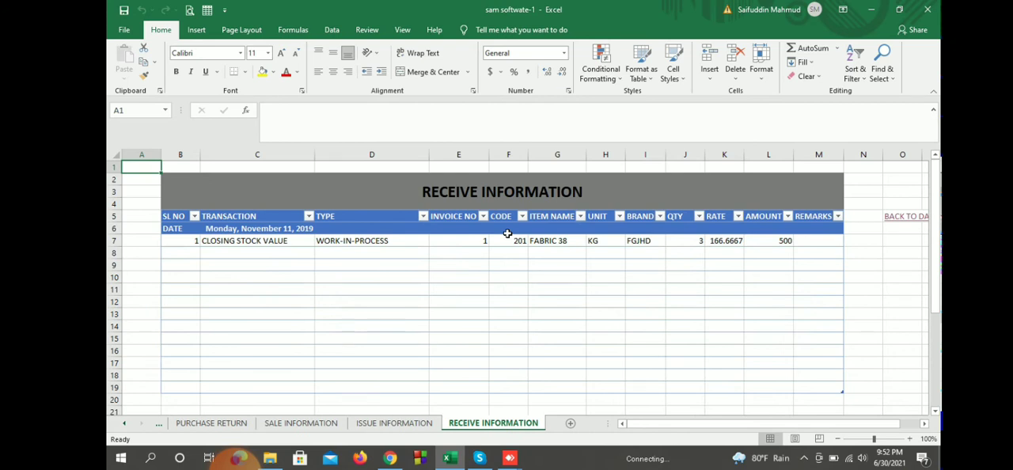
left_click(685, 240)
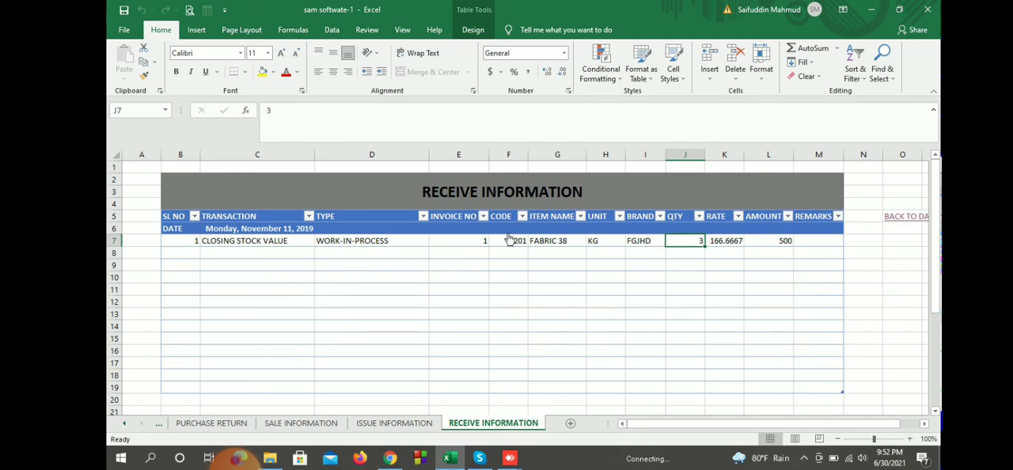
left_click(905, 217)
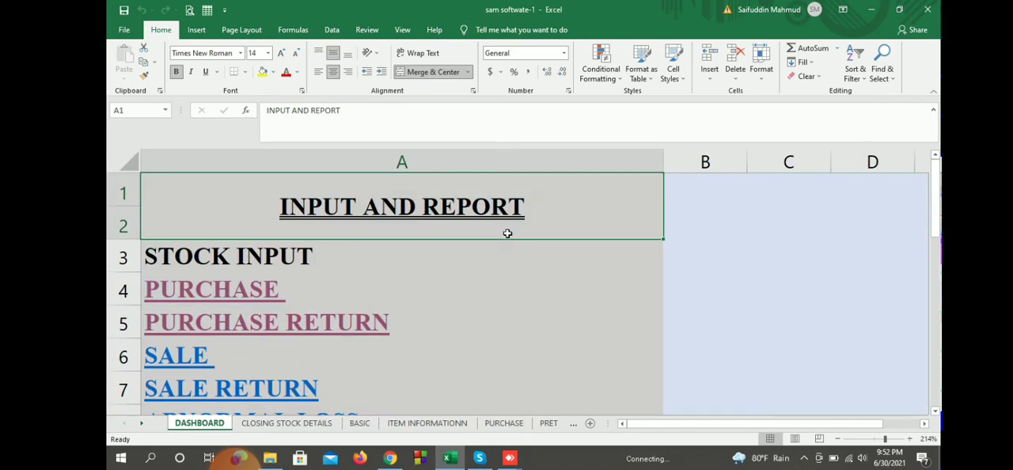
Step: Examine the purchase, purchase return, issue and balance figures of item 101 in the CLOSING STOCK DETAILS report
scroll(507, 233, "down", 6)
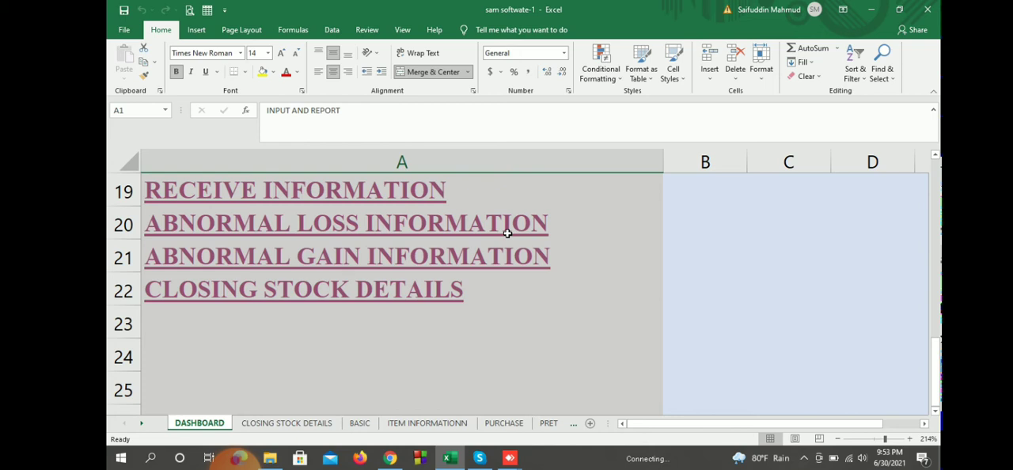
left_click(396, 291)
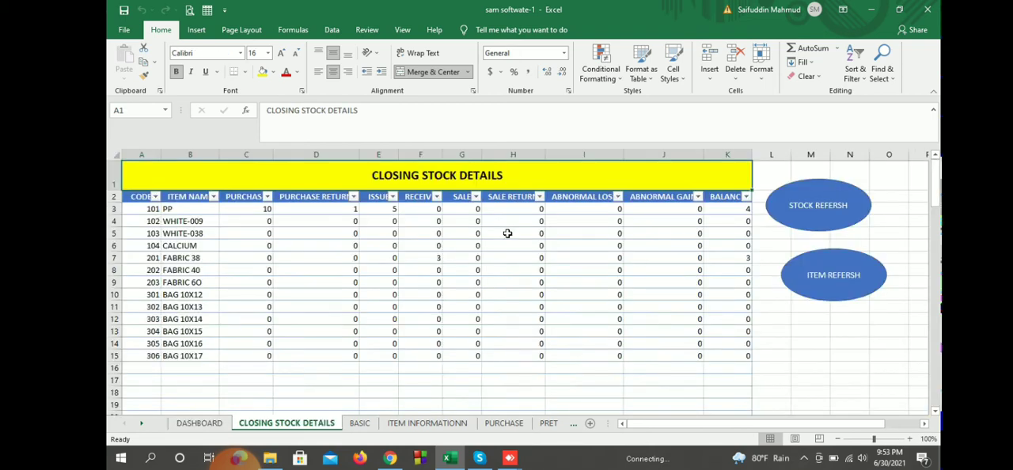
key("Down")
key("Down")
key("Right")
key("Right")
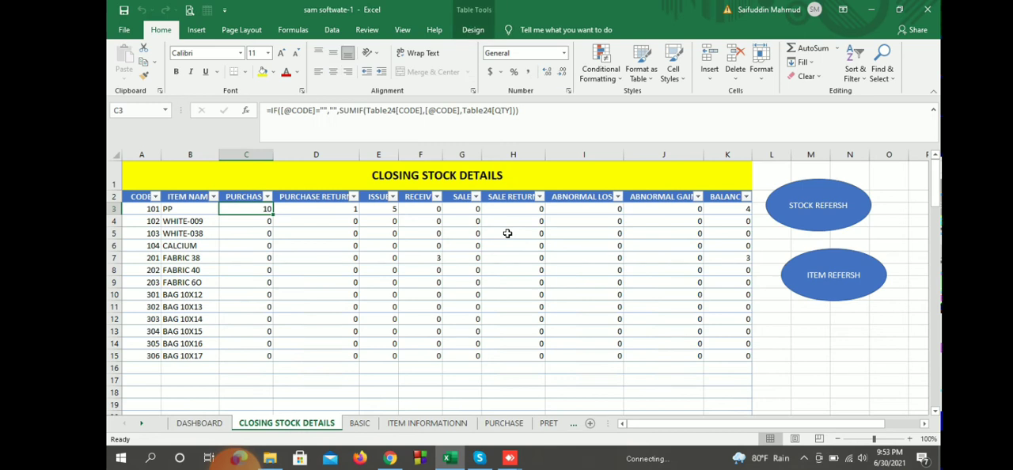
key("Right")
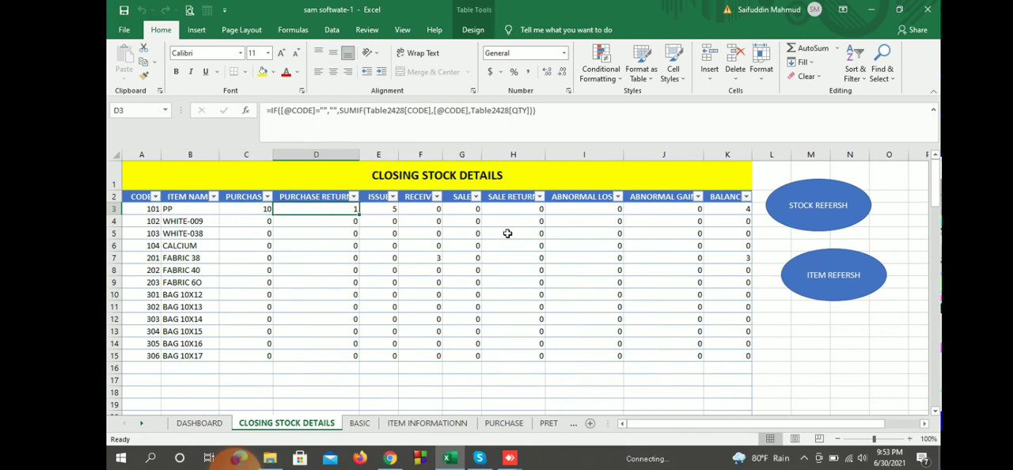
key("Right")
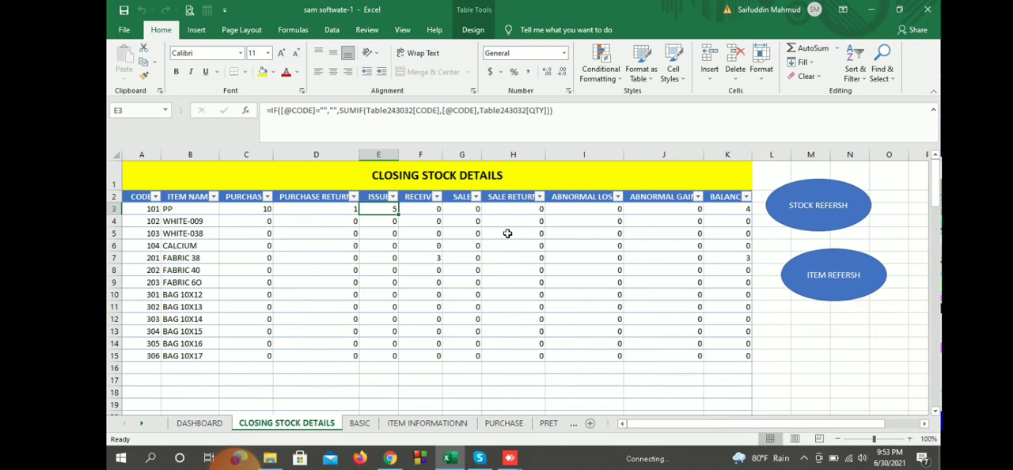
key("ctrl+Right")
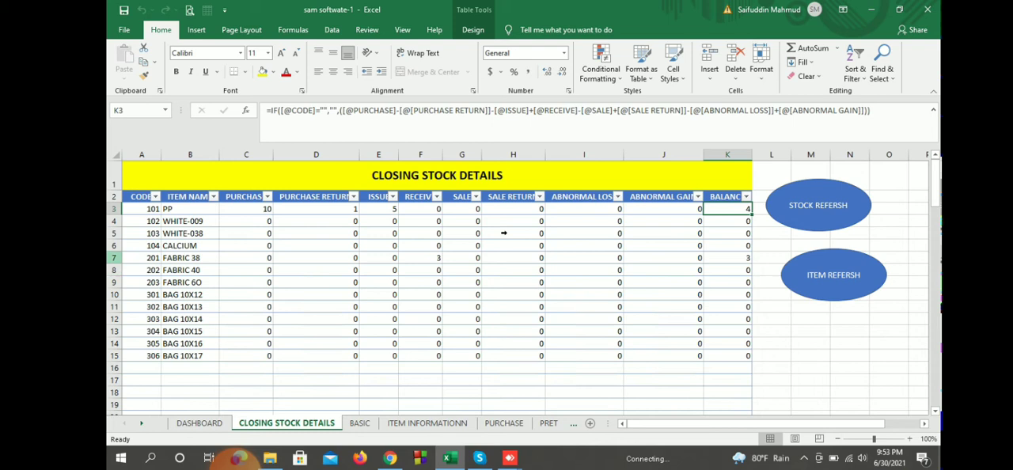
Step: Examine the received quantity and balance of item 201 in the CLOSING STOCK DETAILS report
left_click(113, 258)
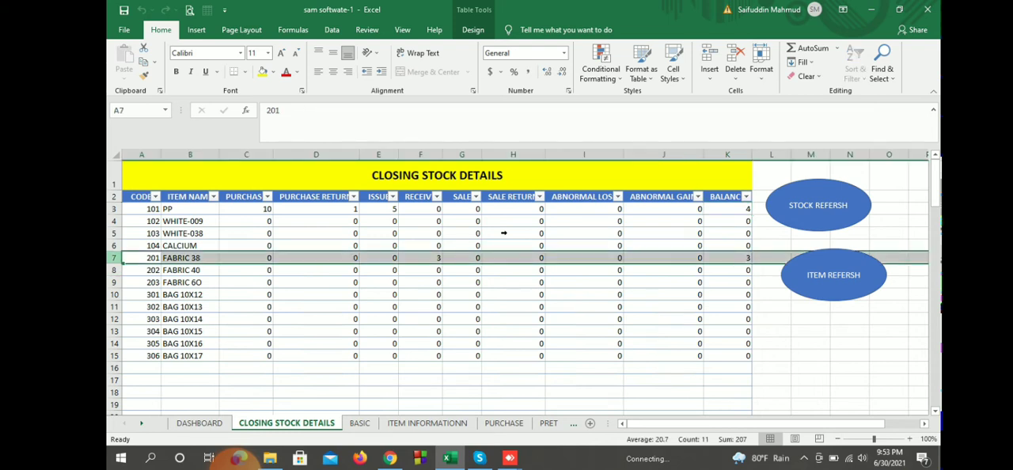
key("Right")
key("Right")
key("Right")
key("Right")
key("Right")
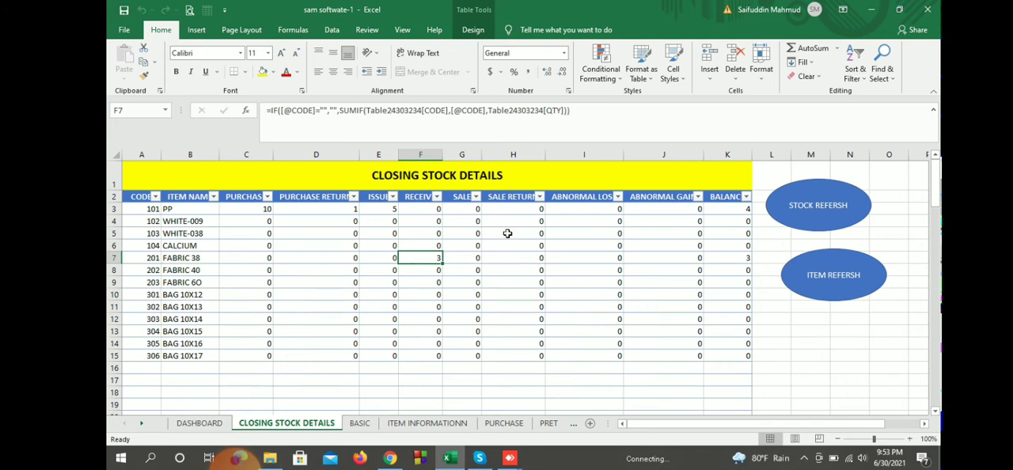
key("Right")
key("Right")
key("Right")
key("Right")
key("Right")
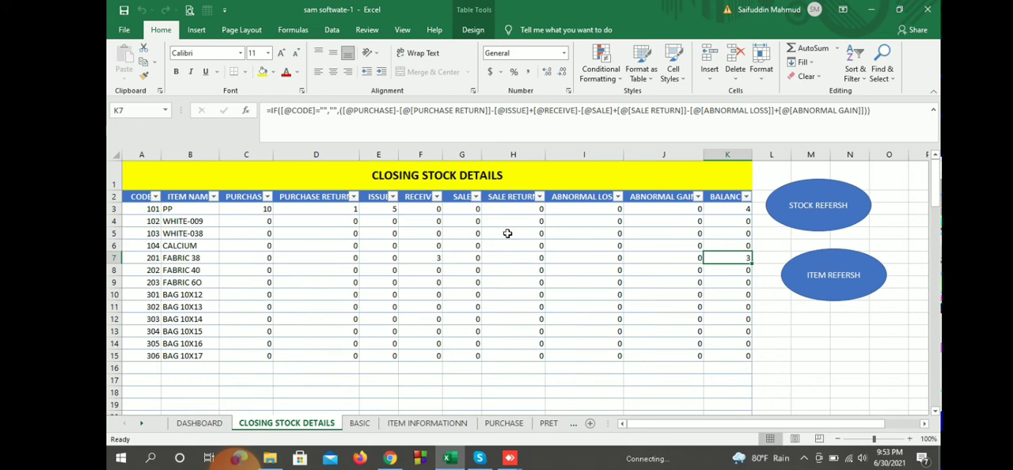
Step: Go to the SALE entry form from the dashboard and choose CASH PARTY as the party name
key("ctrl+Page_Up")
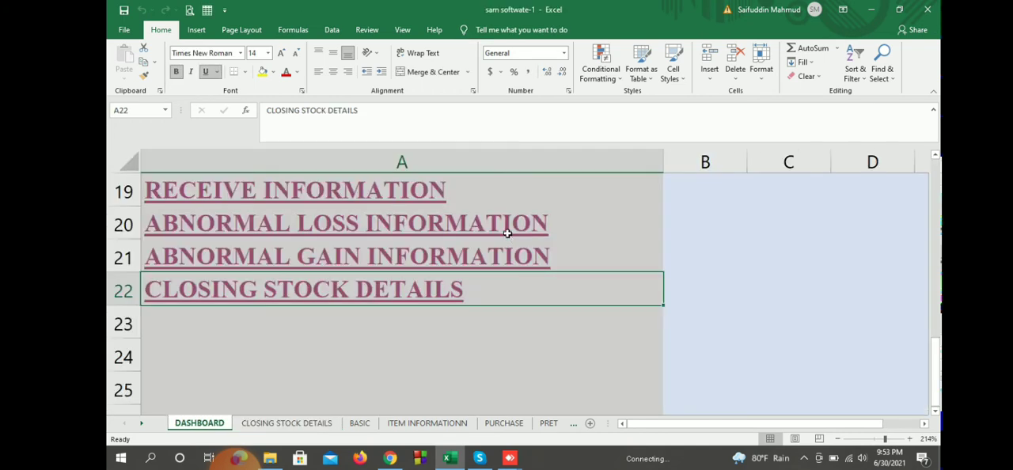
scroll(508, 233, "up", 6)
scroll(509, 237, "down", 3)
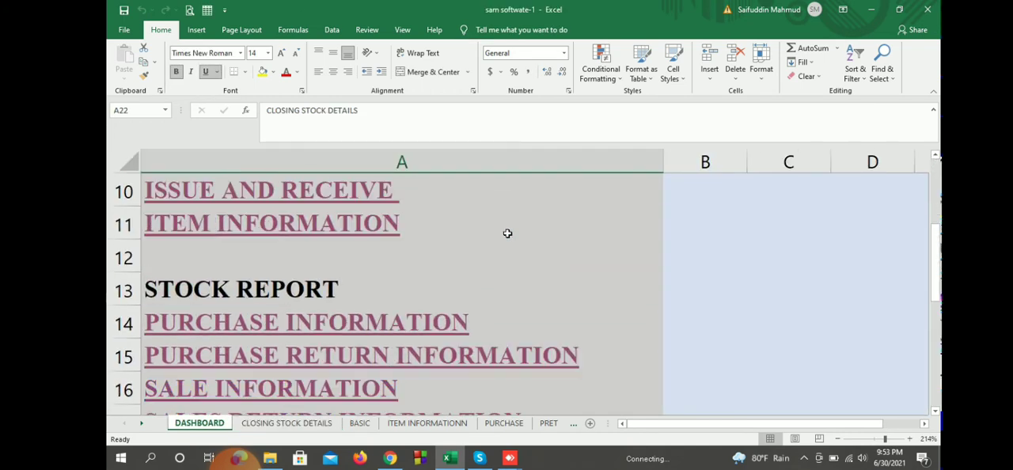
scroll(509, 239, "up", 2)
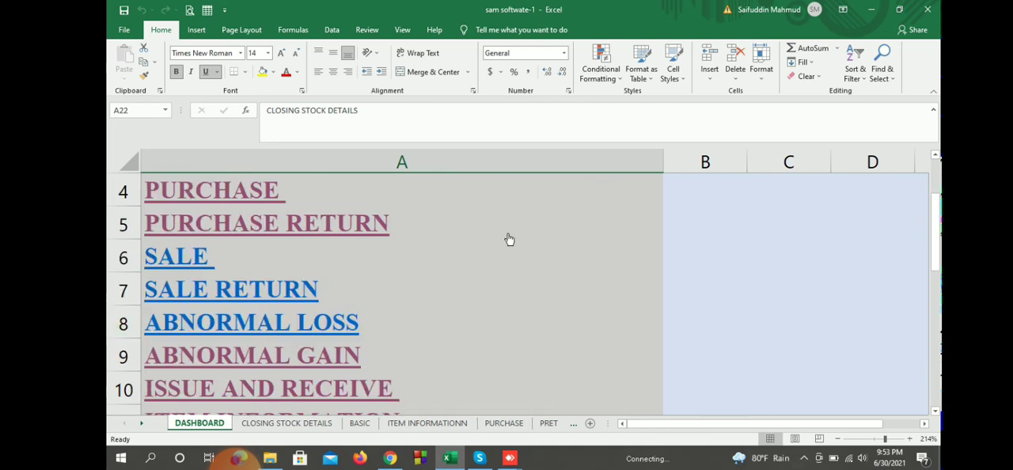
left_click(509, 240)
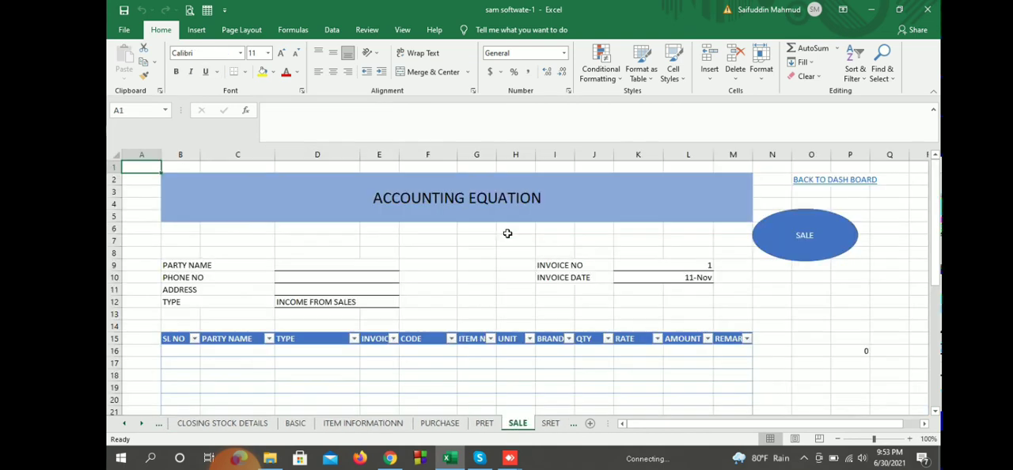
left_click(337, 265)
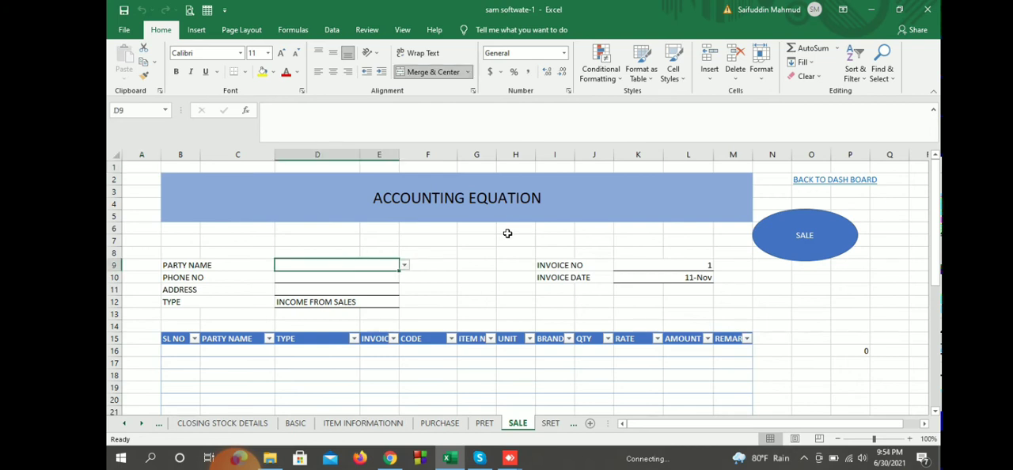
left_click(404, 265)
left_click(403, 278)
left_click(336, 276)
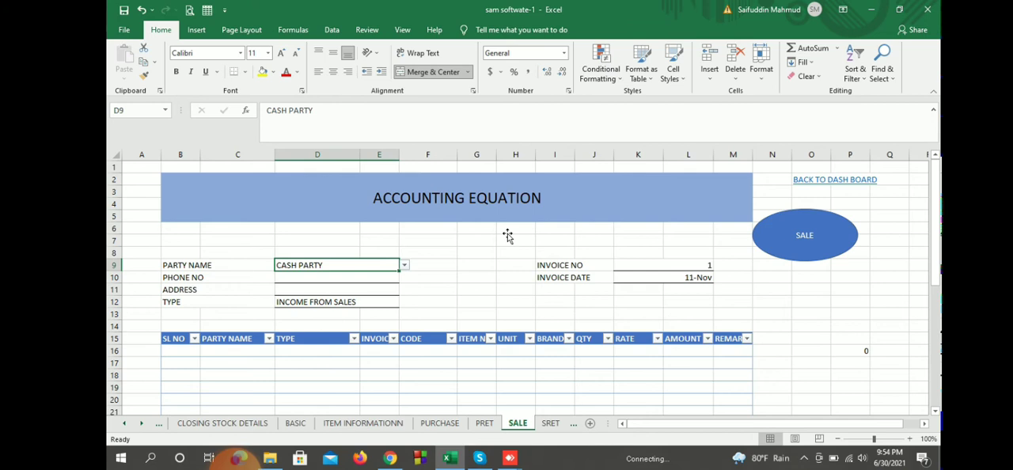
Step: Enter item code 201 with quantity 2.5 in the first row of the sale table
left_click(428, 351)
type("201")
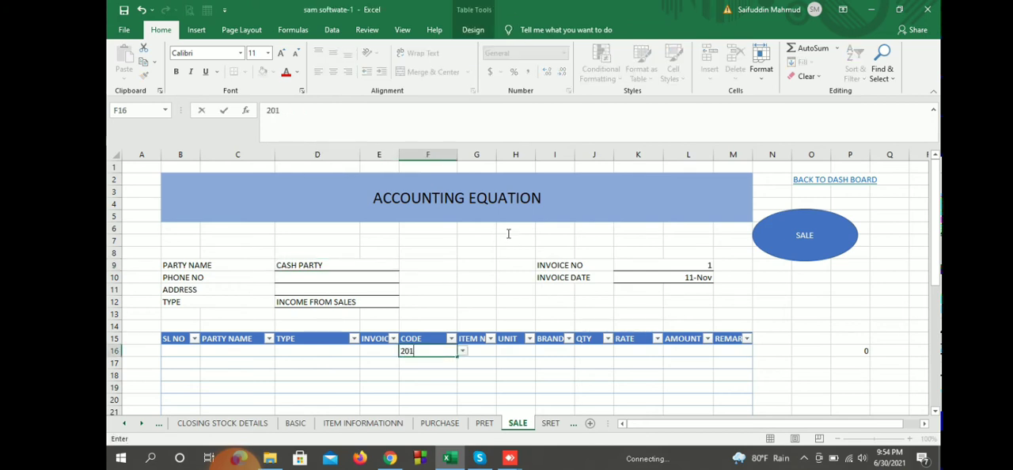
left_click(428, 387)
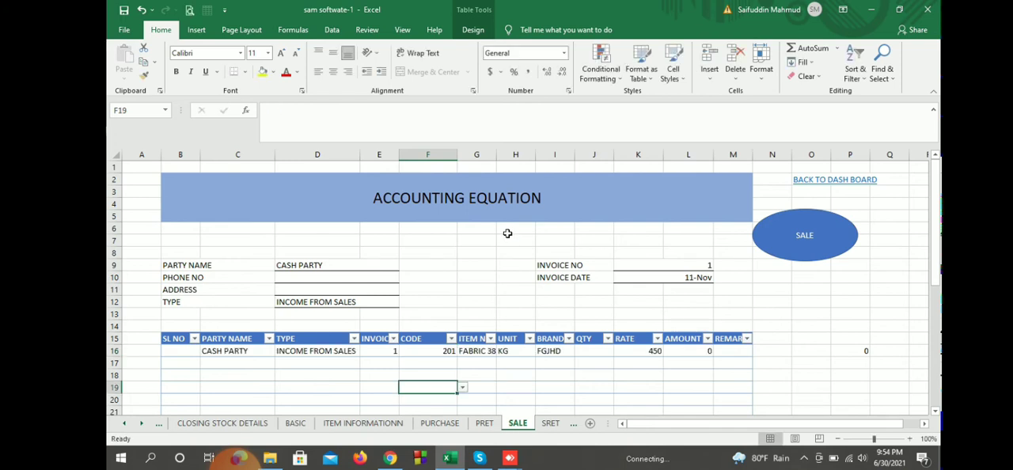
left_click(594, 351)
type("2")
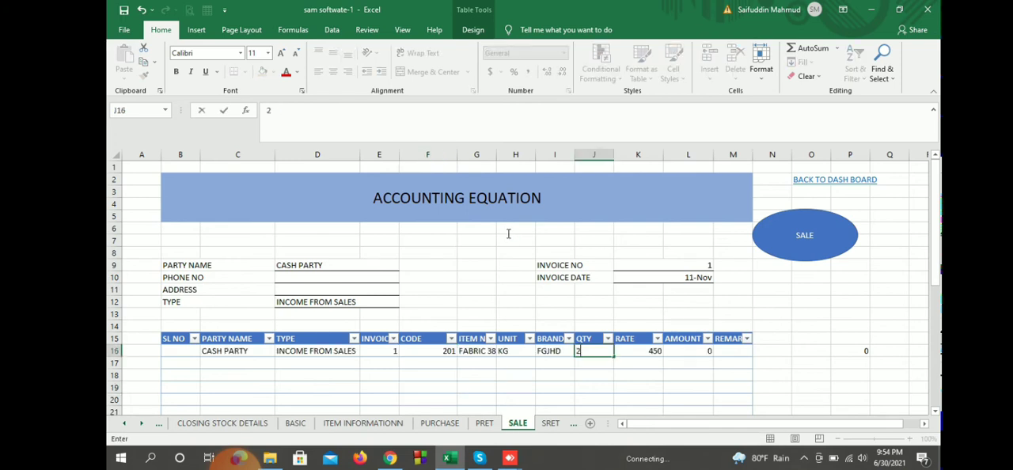
type(".5")
Step: Enter serial number 1 for the sale row, review the invoice totals and post the sale
left_click(180, 351)
type("1")
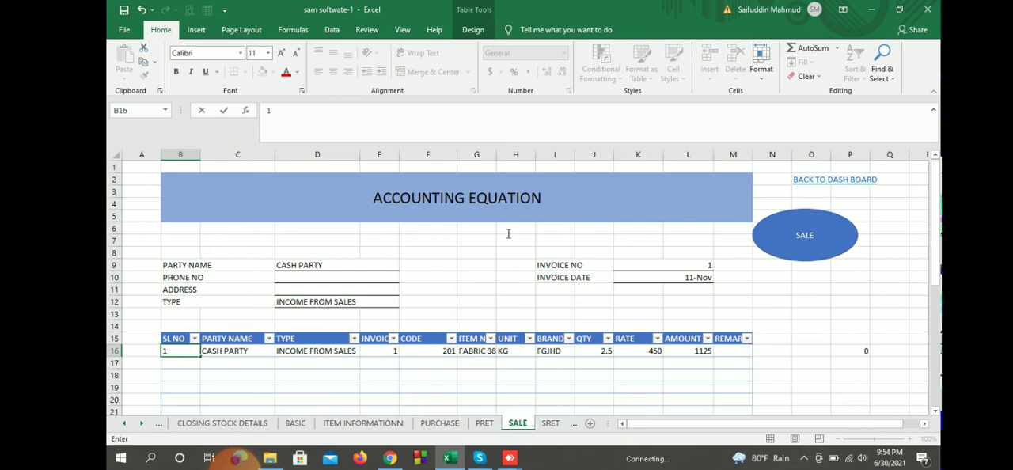
left_click(812, 351)
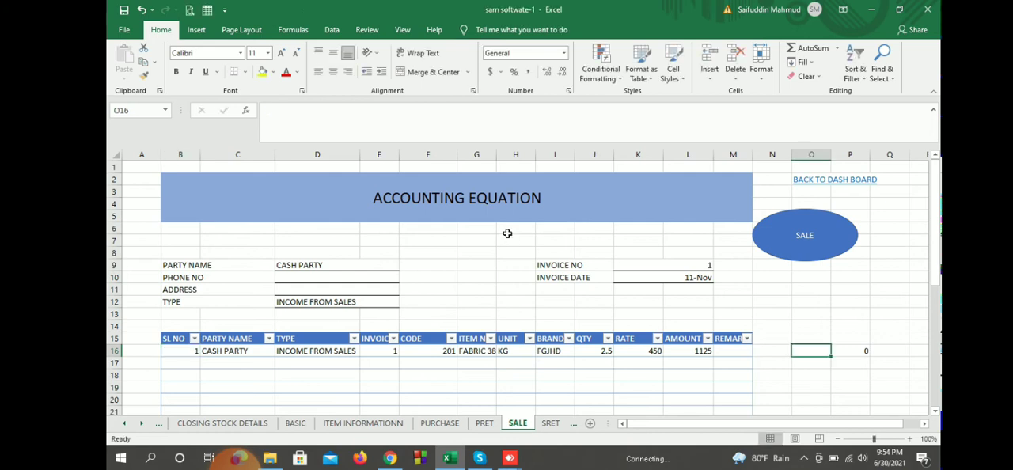
scroll(507, 234, "down", 5)
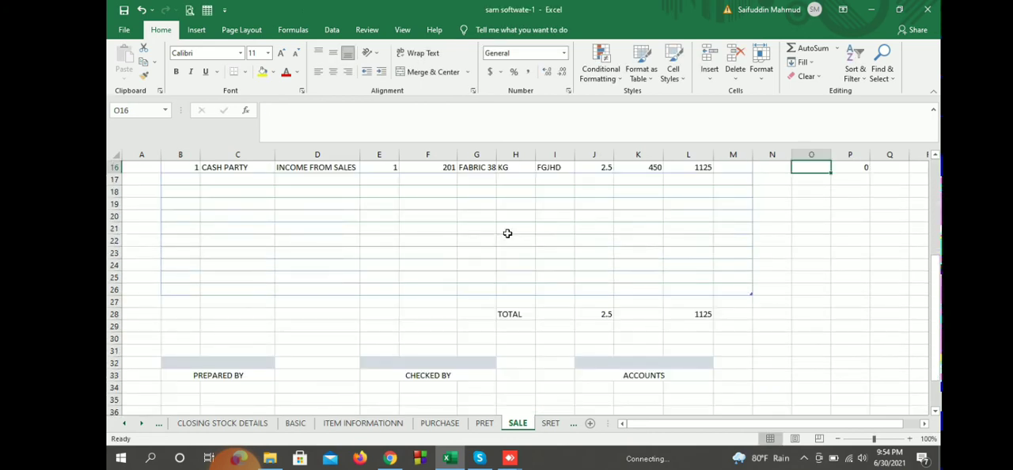
scroll(508, 233, "up", 3)
scroll(508, 233, "up", 2)
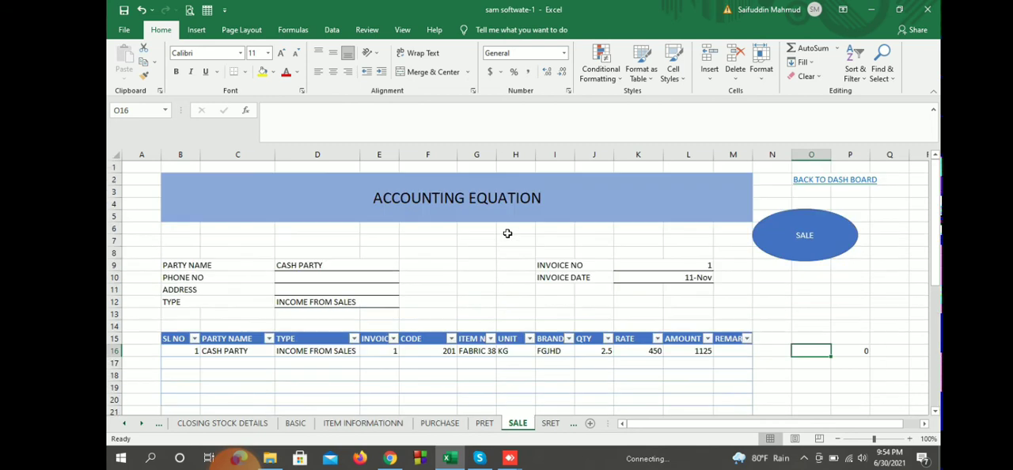
left_click(805, 236)
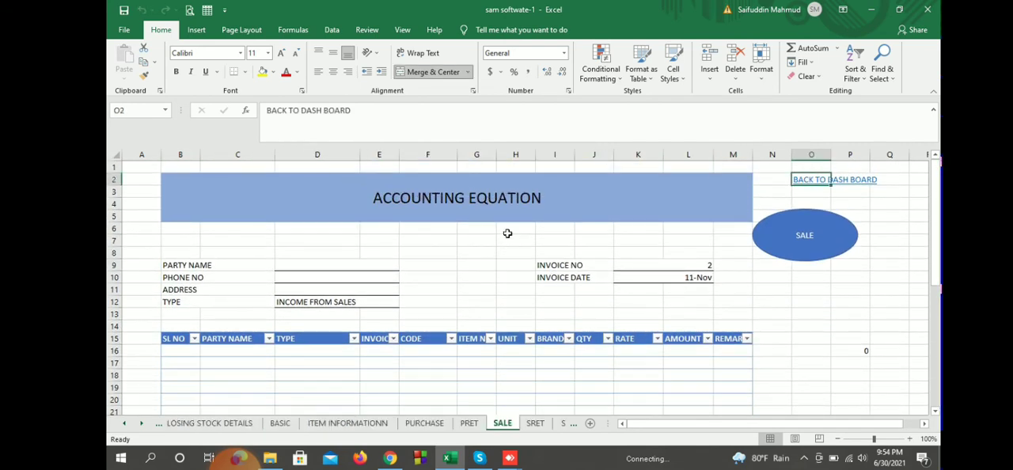
Step: Check the posted sale of item 201 in the SALE INFORMATION report and return to the dashboard
scroll(507, 233, "down", 4)
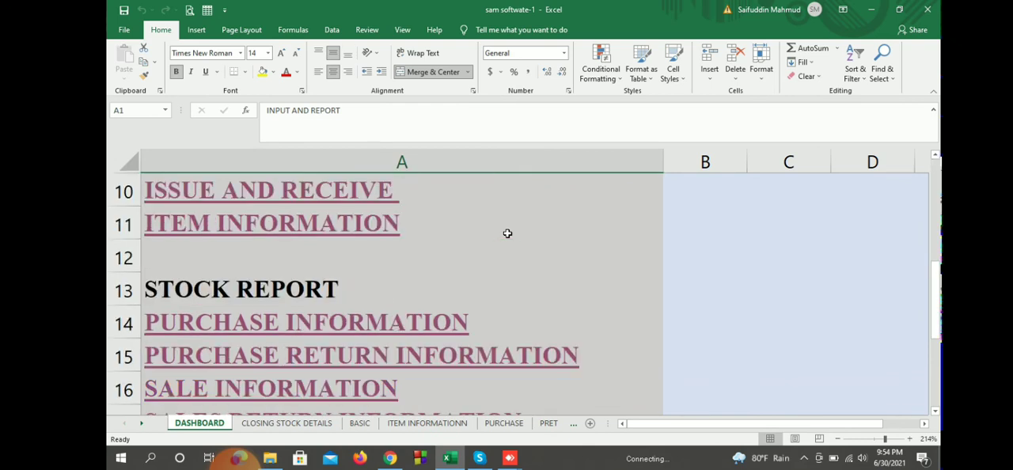
left_click(271, 290)
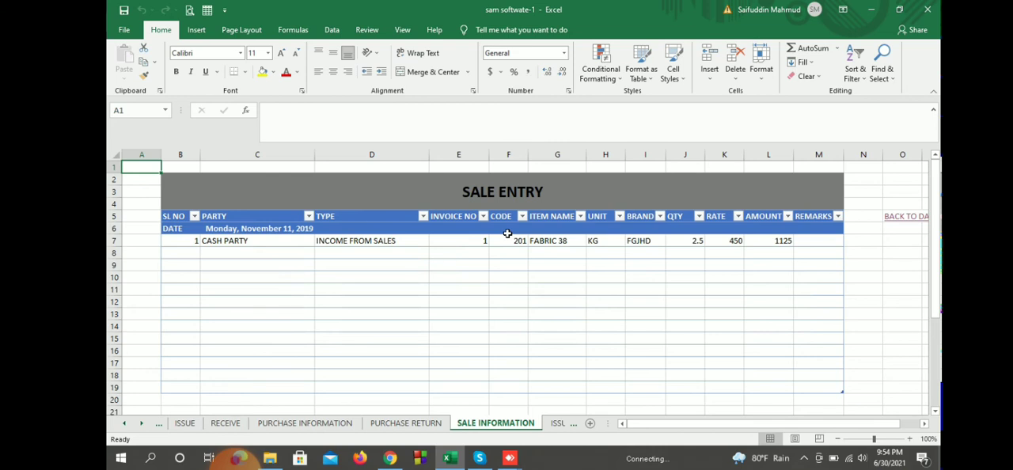
left_click(906, 216)
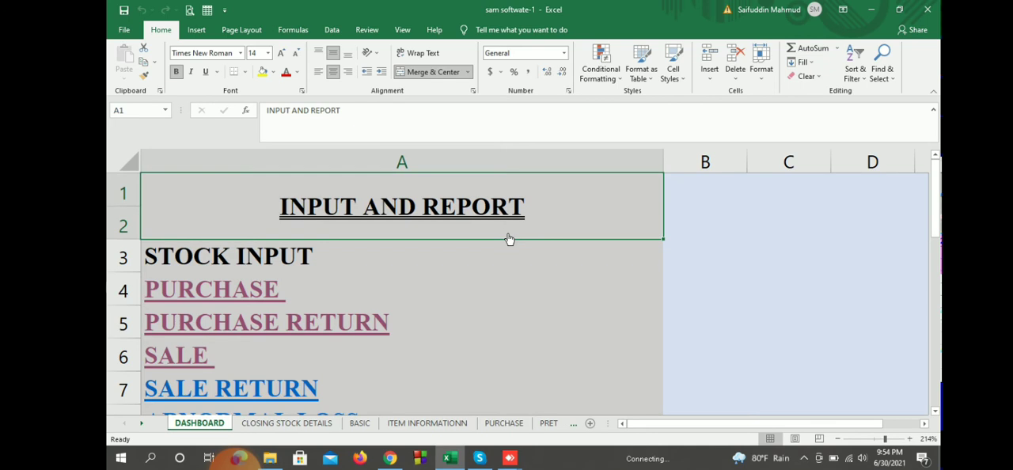
Step: Check the received, sold and balance quantities of item 201 in the CLOSING STOCK DETAILS report and return to the dashboard
scroll(509, 239, "down", 6)
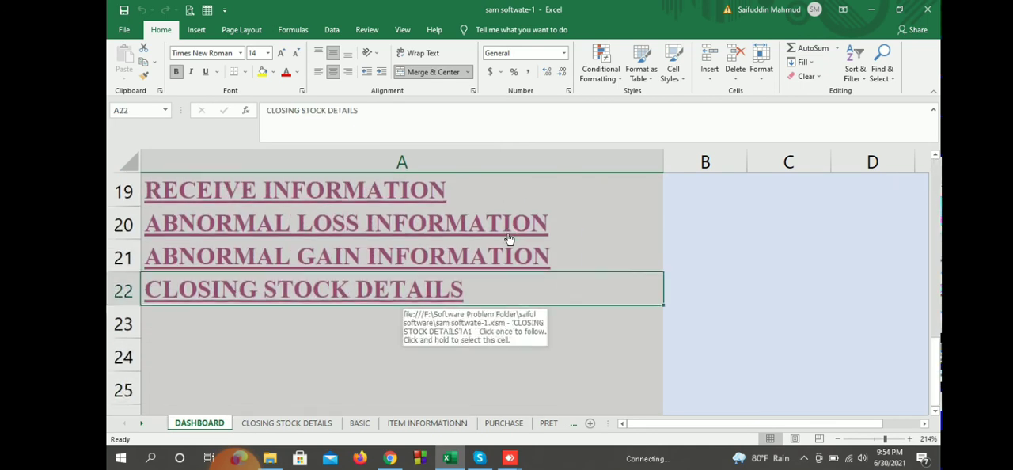
left_click(509, 239)
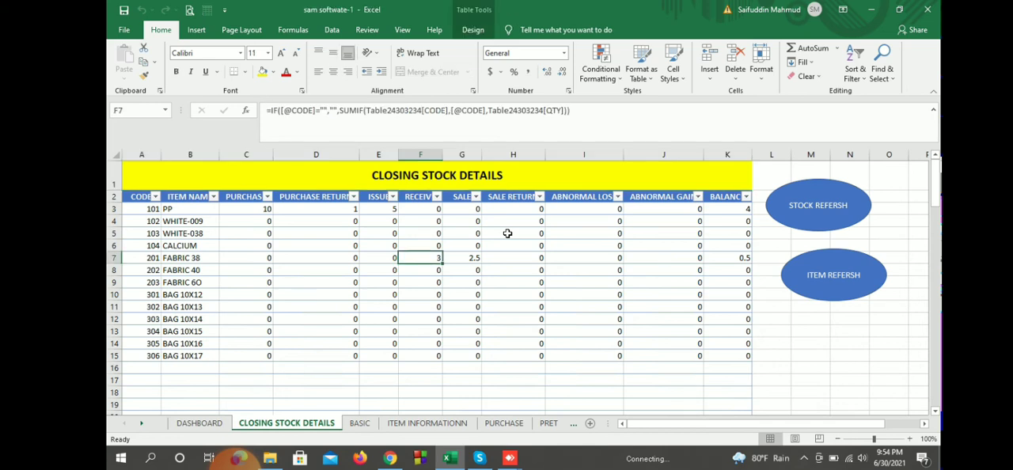
key("Right")
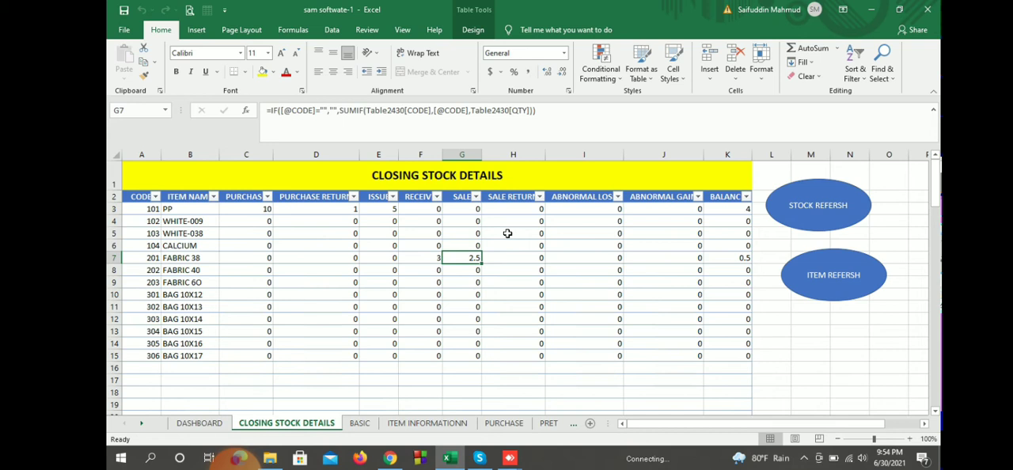
key("Right")
key("Right")
key("Right")
key("Right")
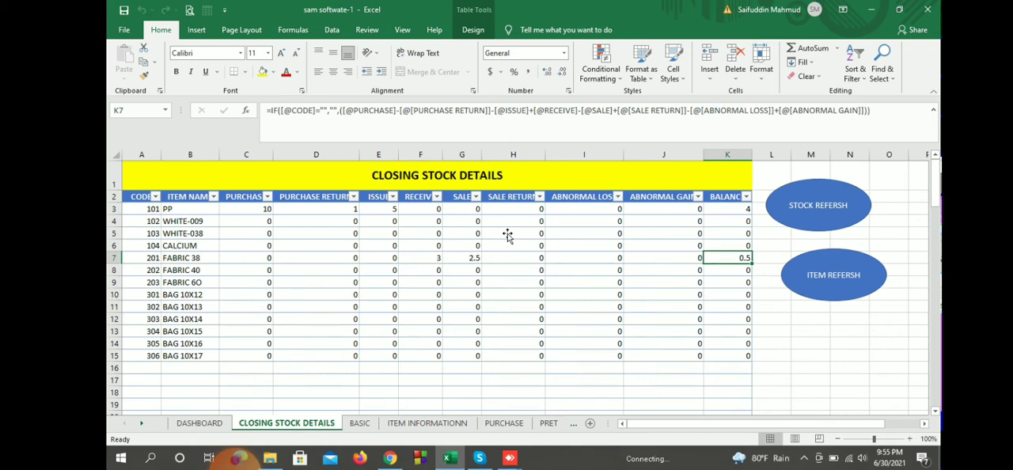
key("ctrl+Page_Up")
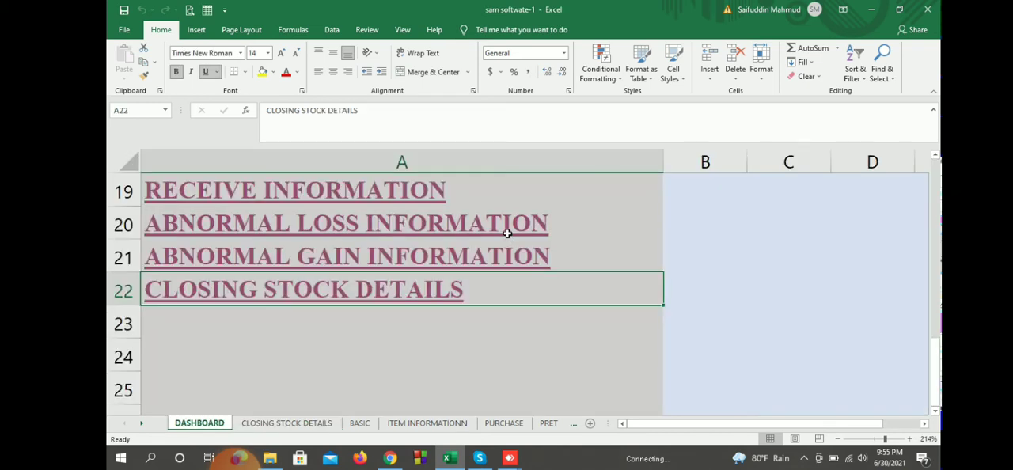
Step: Open the SALE RETURN entry form from the dashboard's stock input links
scroll(507, 233, "up", 3)
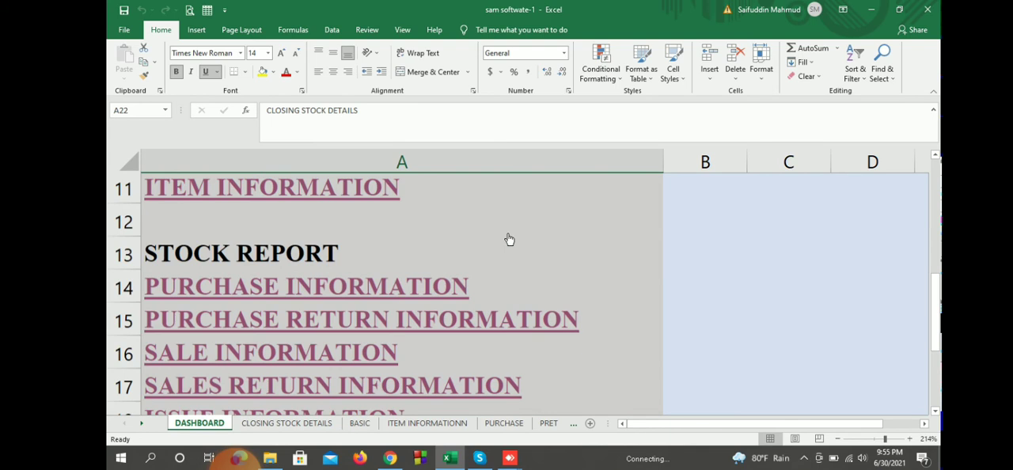
scroll(509, 240, "up", 3)
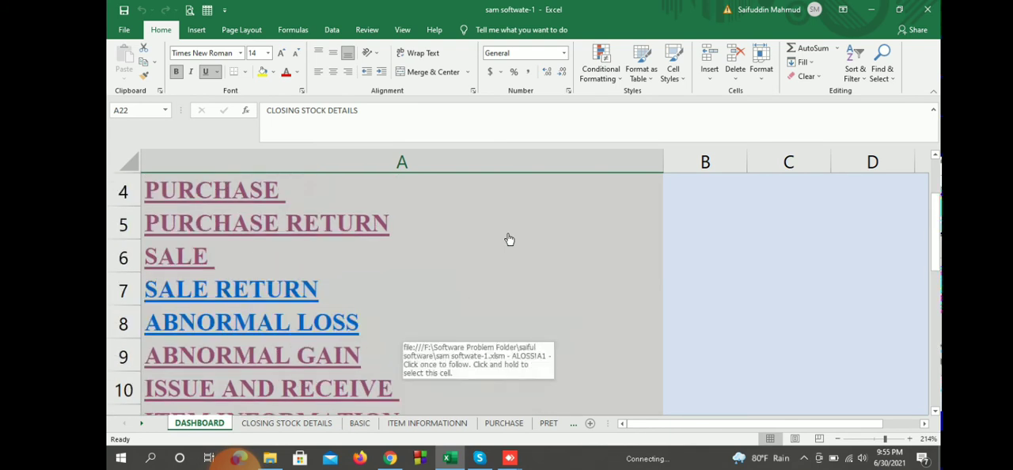
scroll(509, 239, "down", 1)
left_click(509, 240)
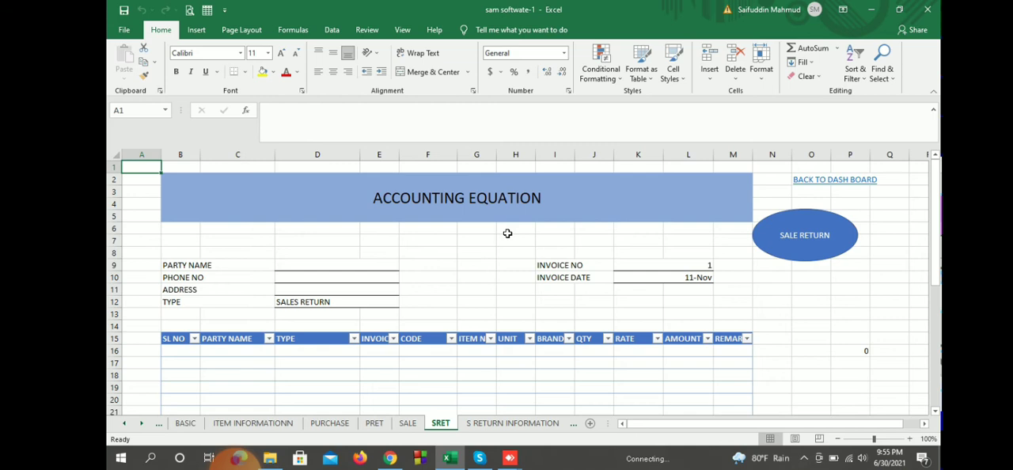
Step: Choose CASH PARTY as the party name on the sale return form
left_click(337, 265)
left_click(404, 265)
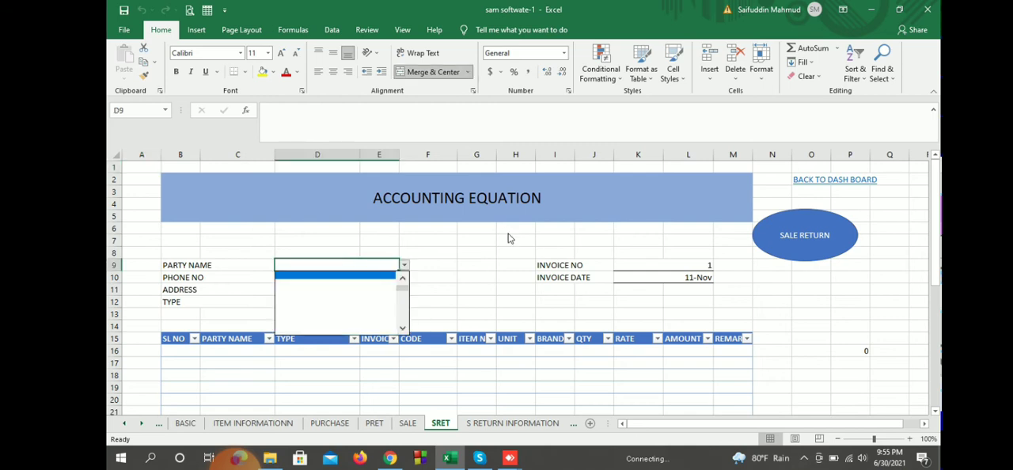
left_click(403, 278)
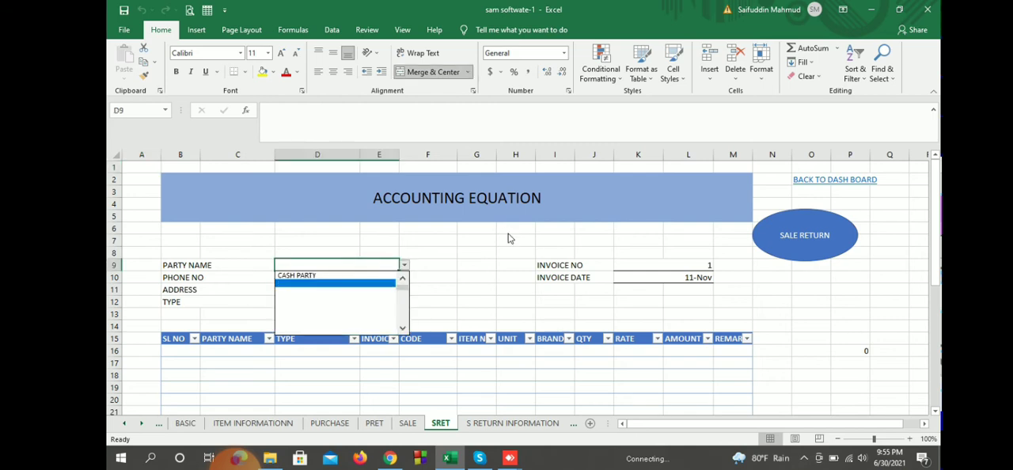
left_click(316, 274)
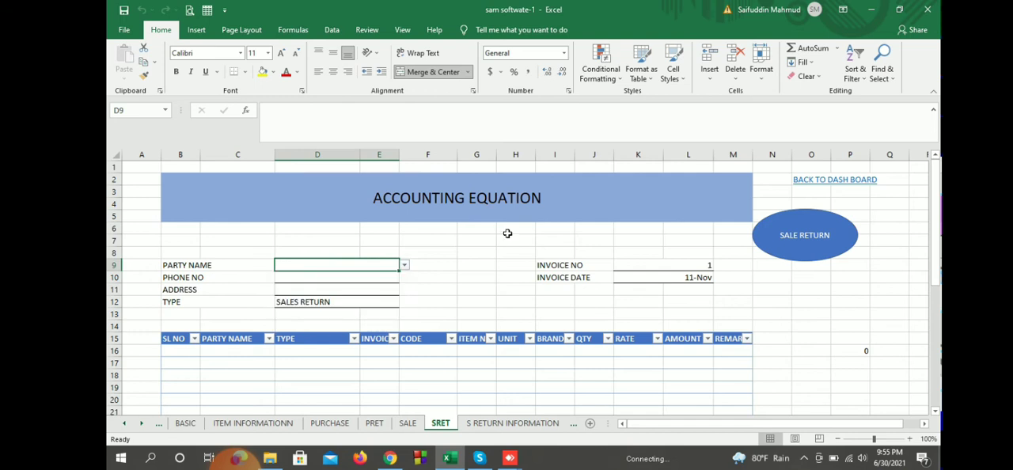
key("alt+Down")
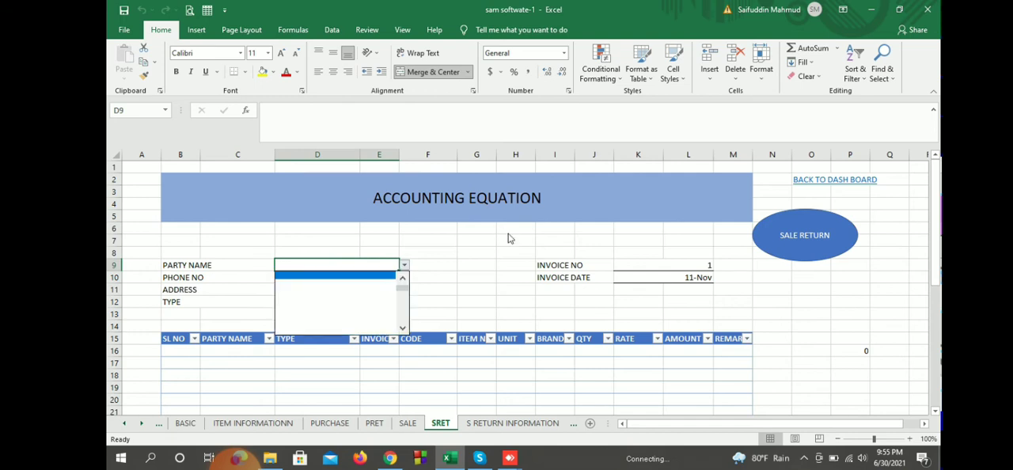
key("Return")
key("alt+Down")
key("Down")
key("Return")
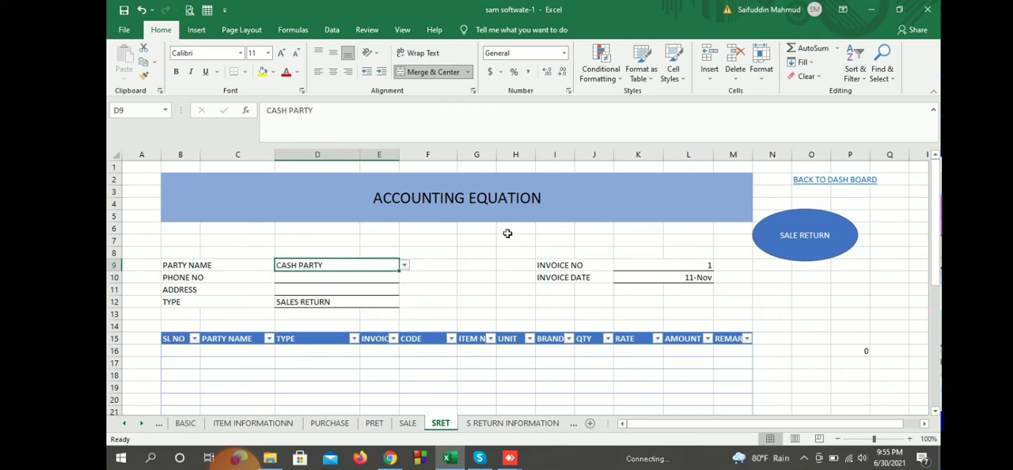
Step: Enter item code 201 with quantity 1 in the first row of the sale return table
left_click(428, 351)
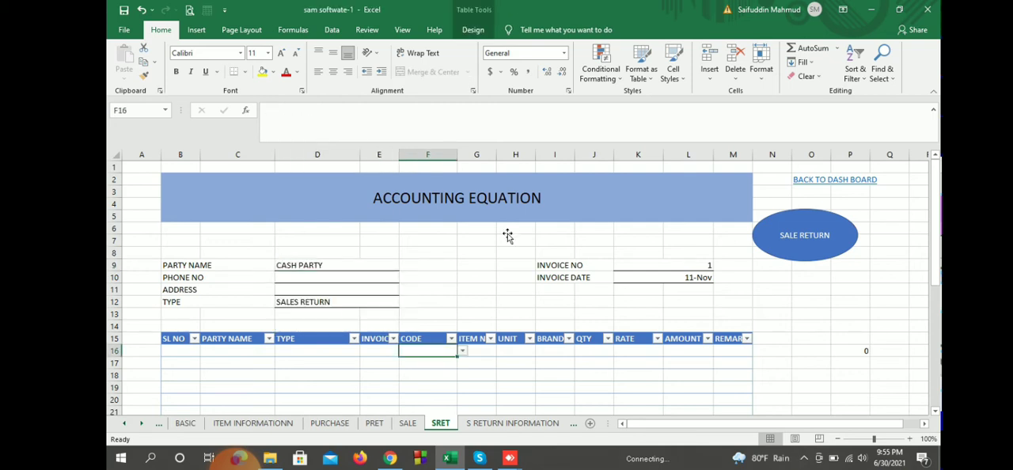
type("201")
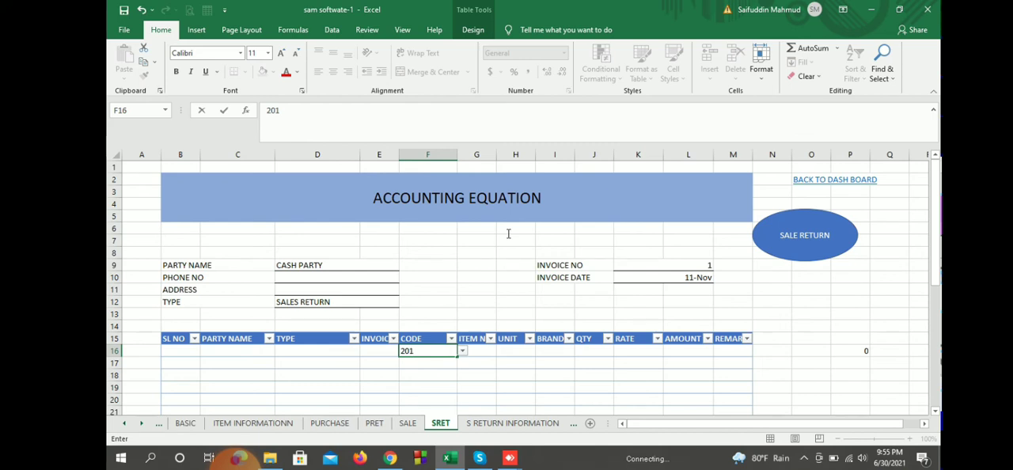
left_click(476, 375)
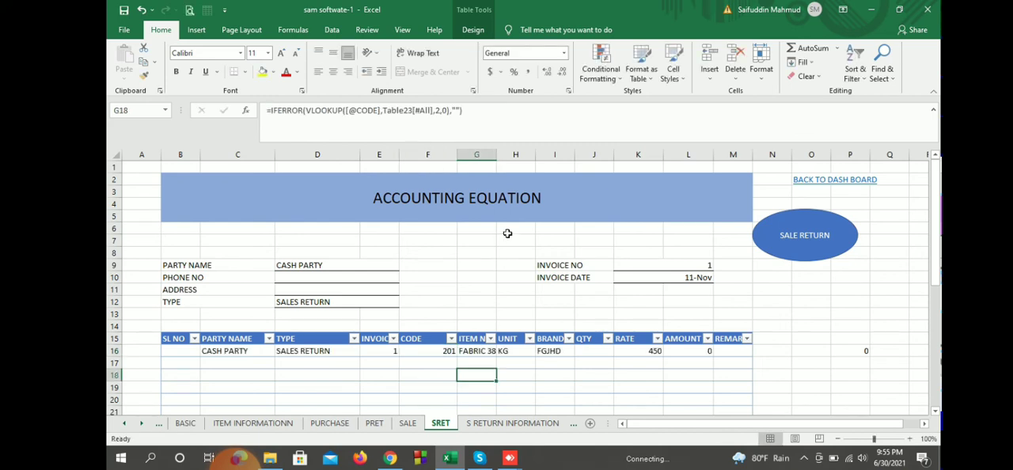
key("Up")
key("Up")
key("Right")
key("Right")
key("Right")
type("1")
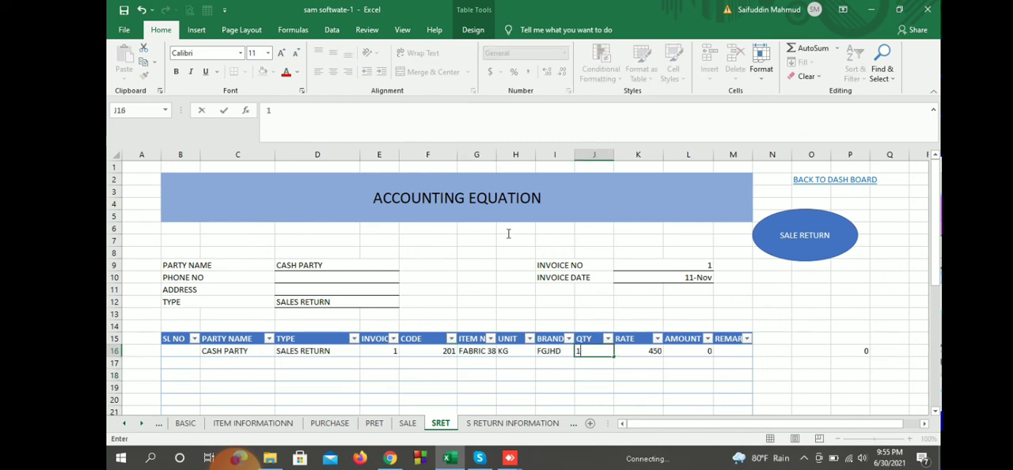
key("Right")
key("Right")
key("Right")
key("Right")
key("Right")
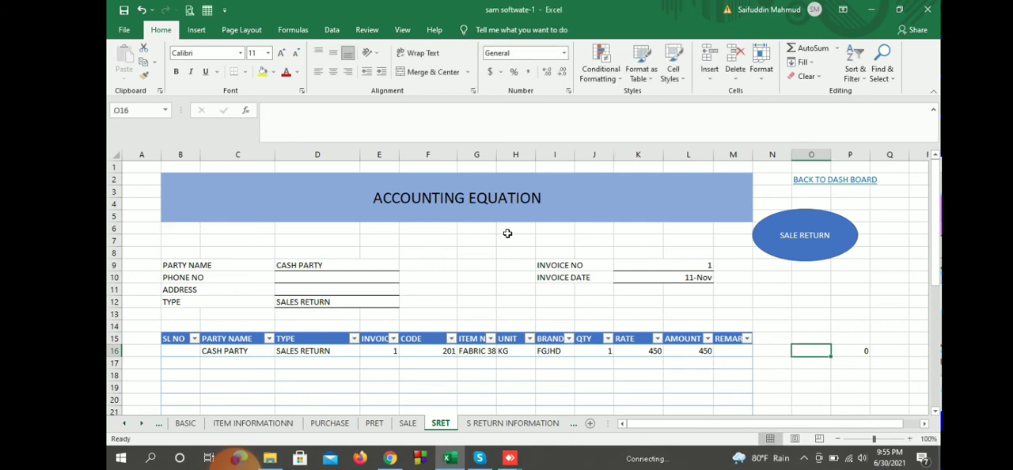
Step: Enter serial number 1 for the sale return row and post the sale return
key("Home")
key("Right")
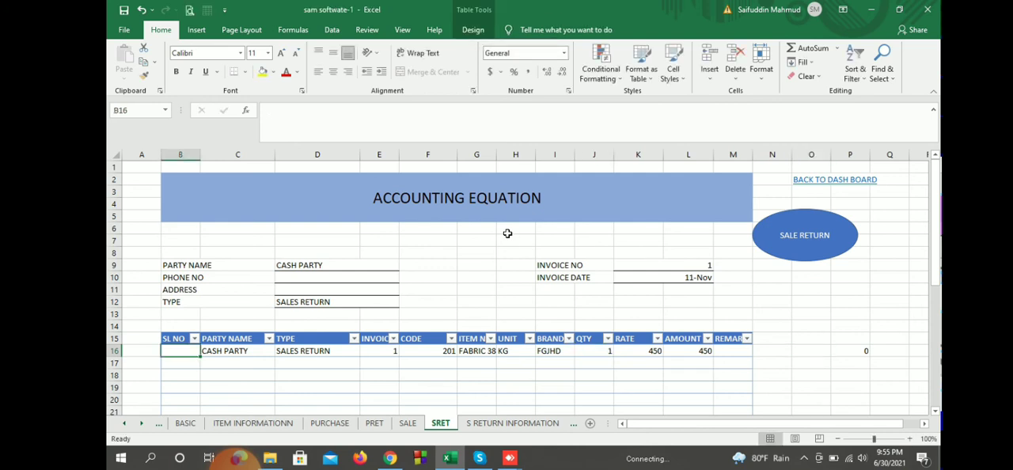
type("1")
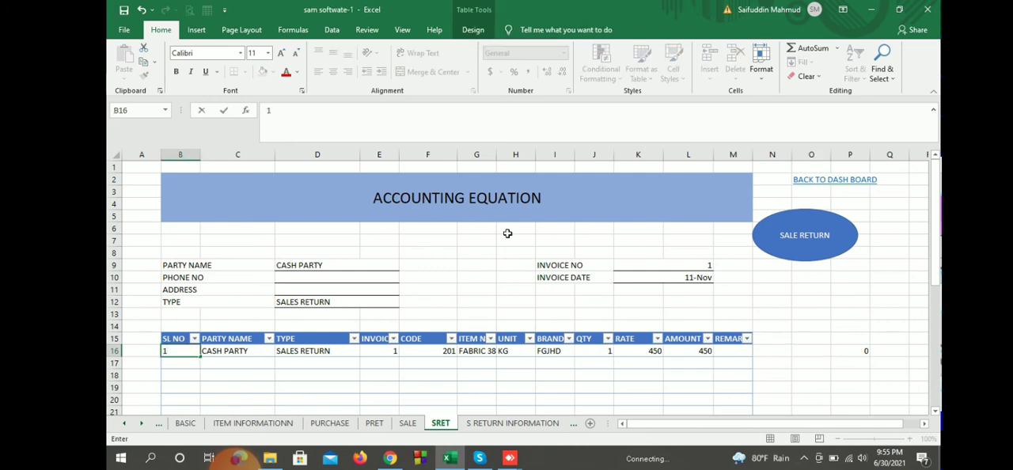
left_click(811, 326)
left_click(509, 240)
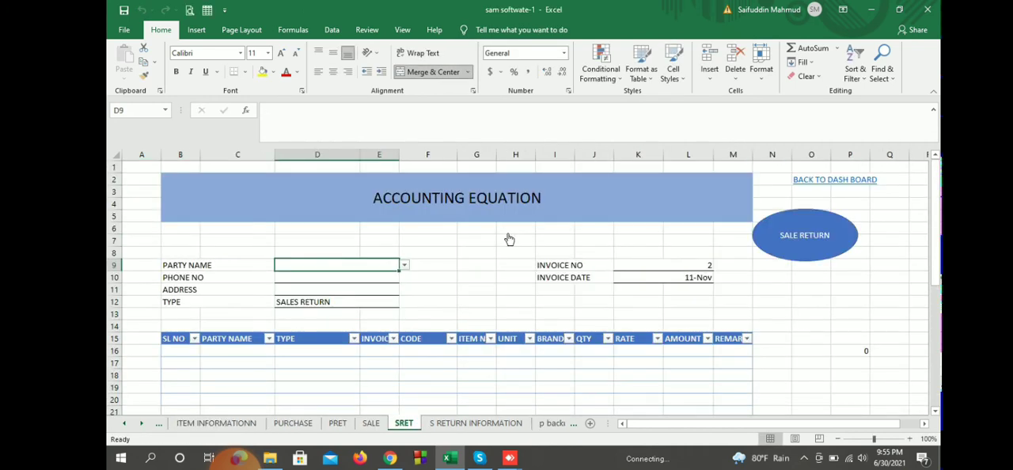
Step: View the SALE INFORMATION report from the dashboard's stock report links and go back to the dashboard
scroll(507, 233, "down", 3)
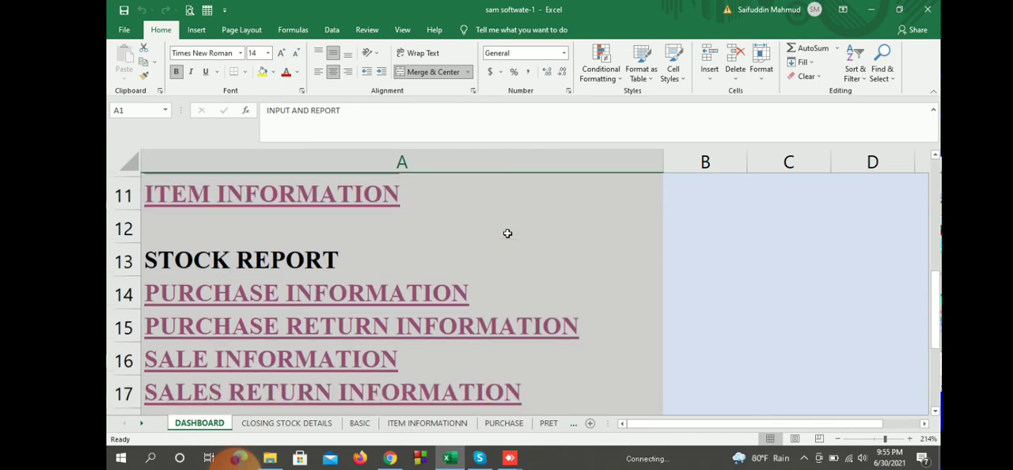
scroll(508, 235, "down", 2)
scroll(509, 239, "up", 2)
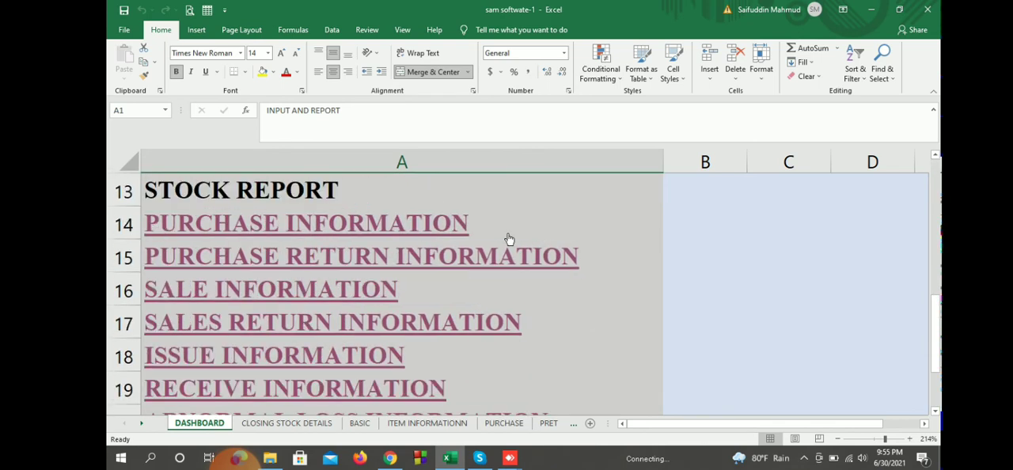
left_click(508, 236)
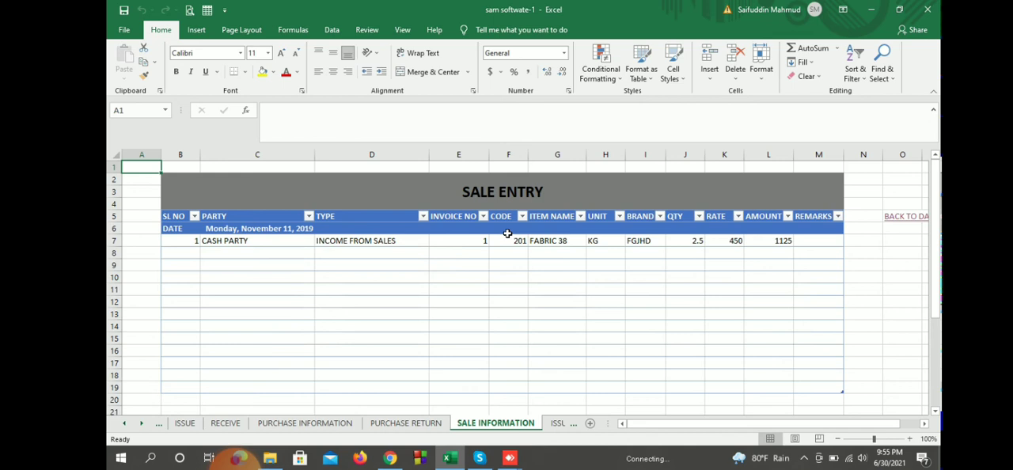
left_click(905, 217)
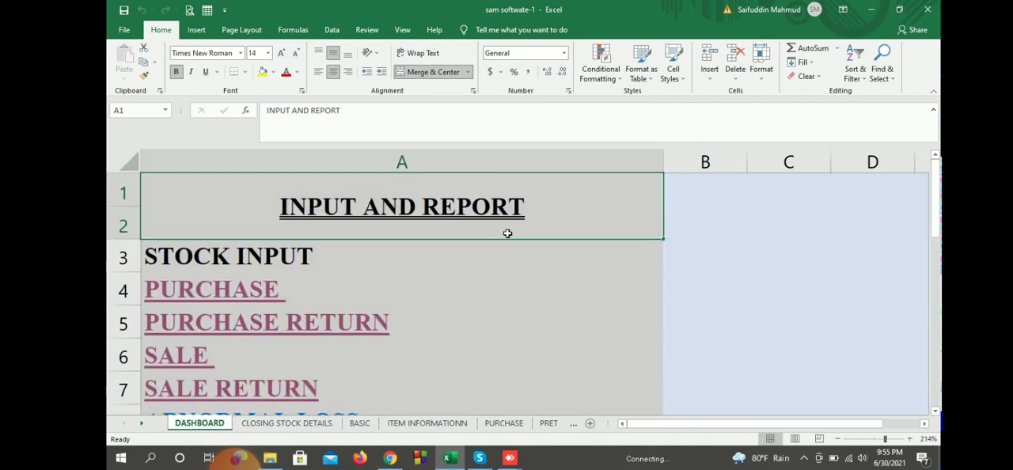
Step: Check the posted return of item 201 in the SALES RETURN INFORMATION report and return to the dashboard
scroll(508, 233, "down", 5)
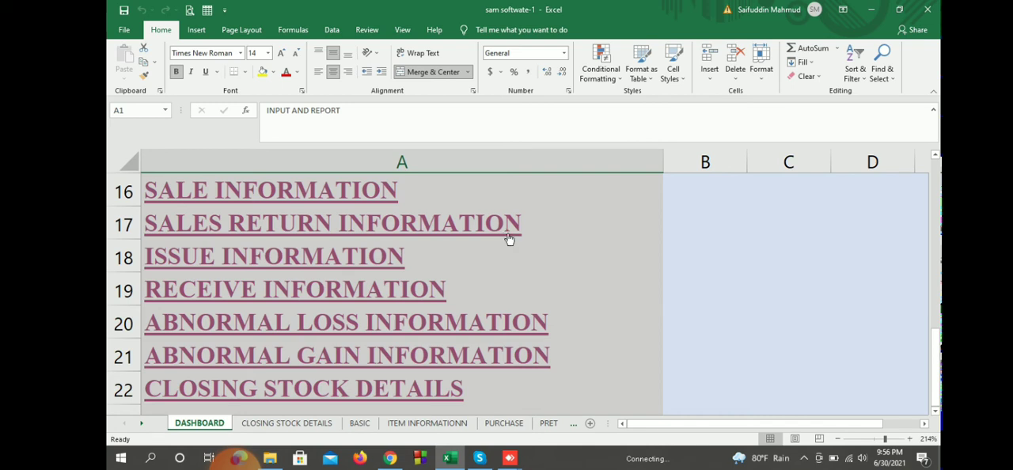
left_click(509, 239)
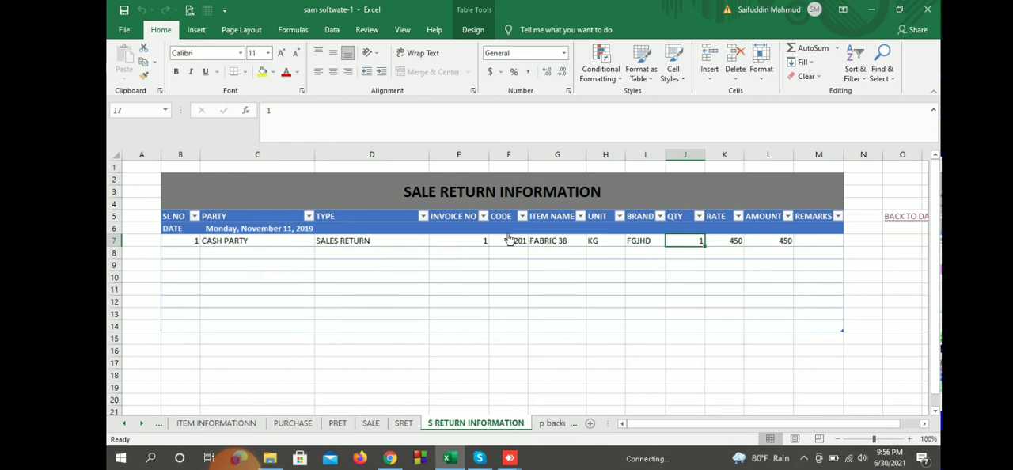
left_click(907, 216)
Step: Check the sale, sale return and balance of item 201 in the CLOSING STOCK DETAILS report, and return to the dashboard
scroll(508, 233, "down", 3)
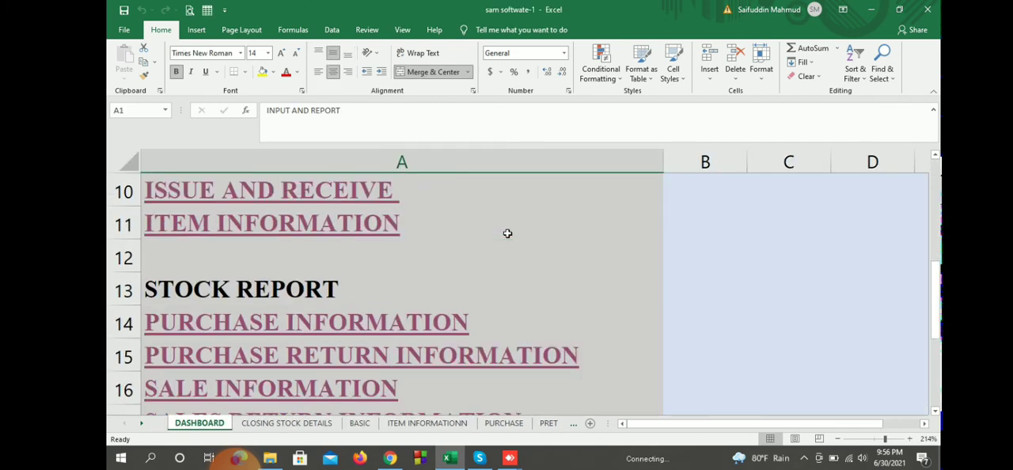
scroll(508, 234, "down", 3)
left_click(486, 288)
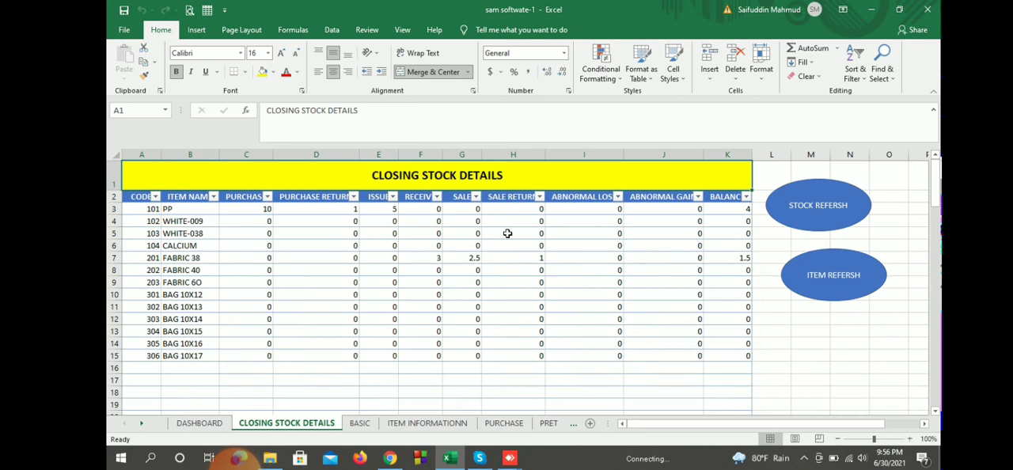
left_click(463, 258)
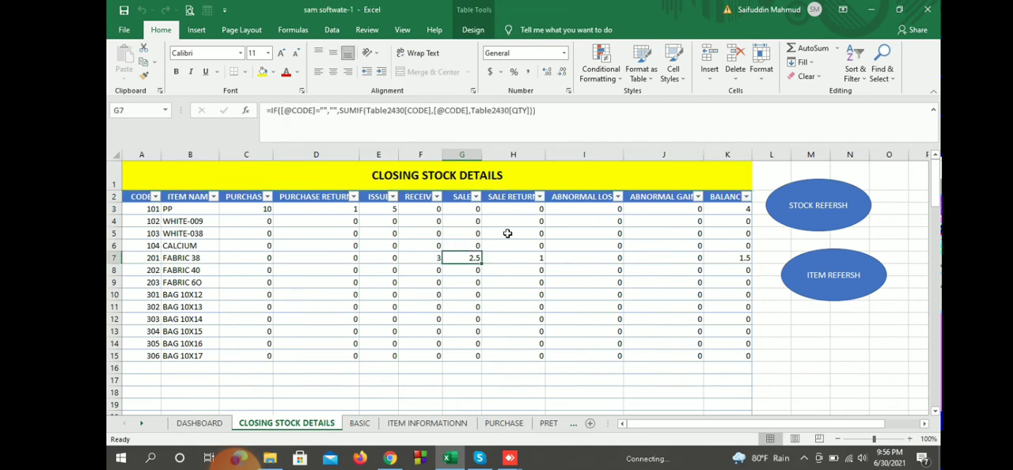
key("Right")
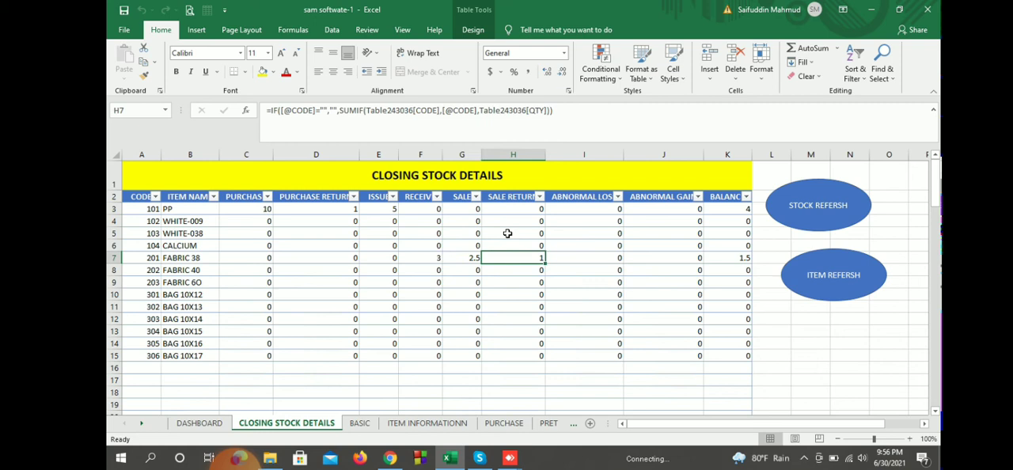
key("Right")
key("Right")
key("Right")
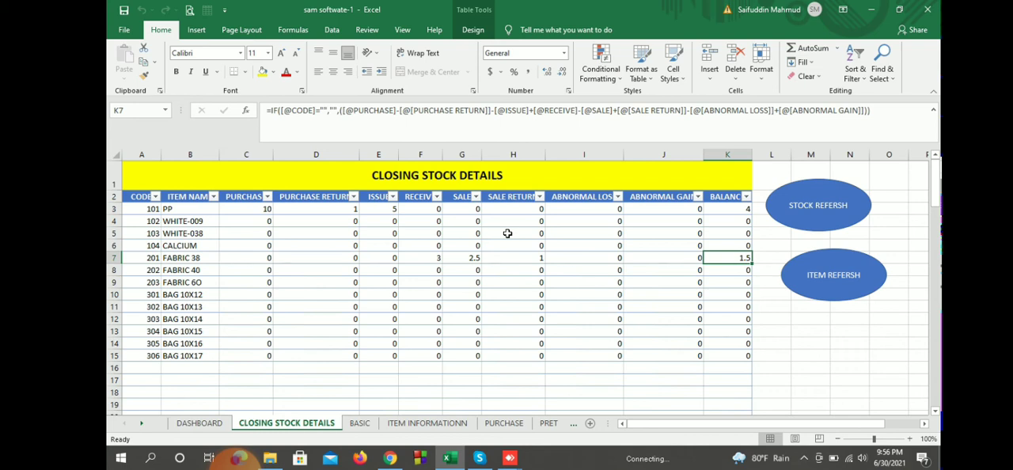
key("ctrl+Page_Up")
Step: Open the ABNORMAL LOSS entry form from the dashboard
scroll(507, 233, "up", 6)
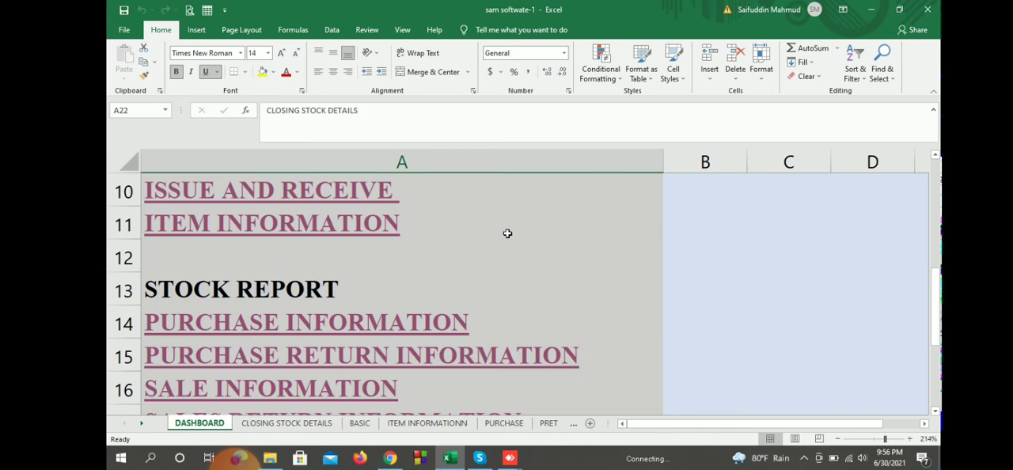
scroll(507, 234, "down", 3)
scroll(508, 233, "up", 2)
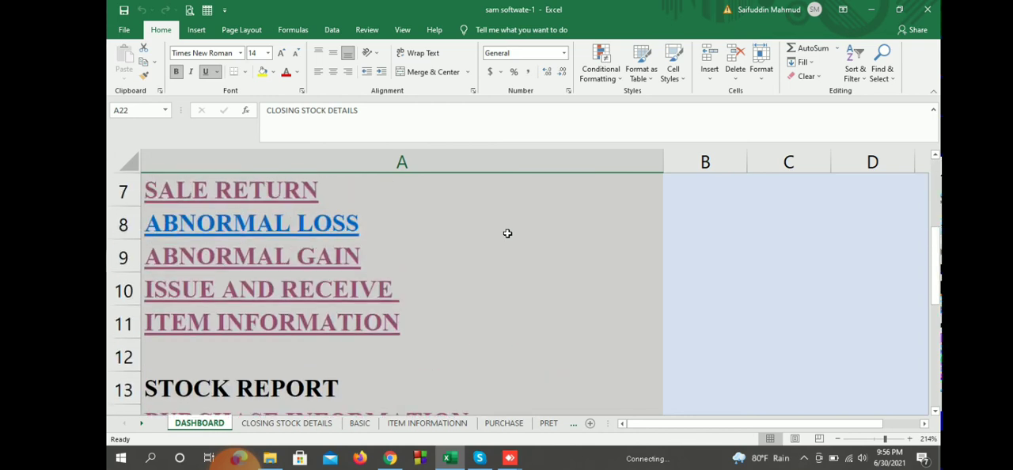
left_click(317, 320)
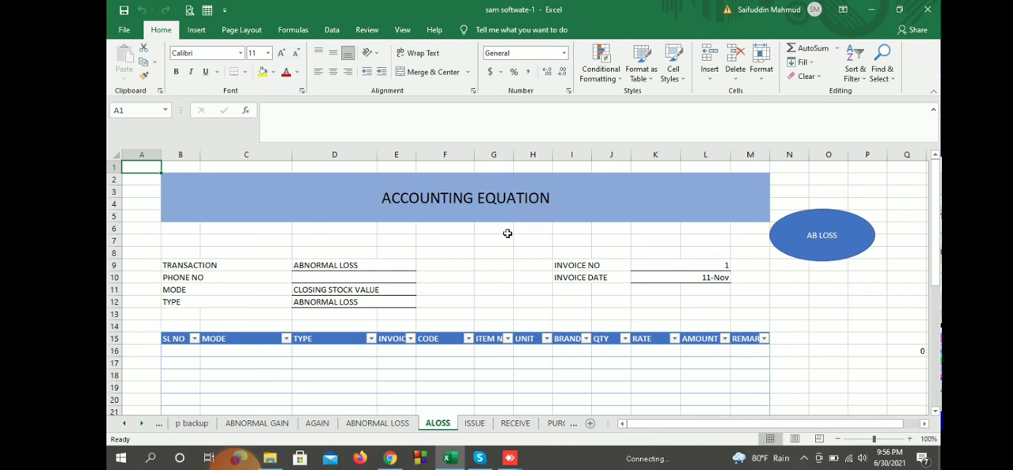
Step: Enter an abnormal loss line for item code 201 with quantity 1 and serial number 1
left_click(445, 351)
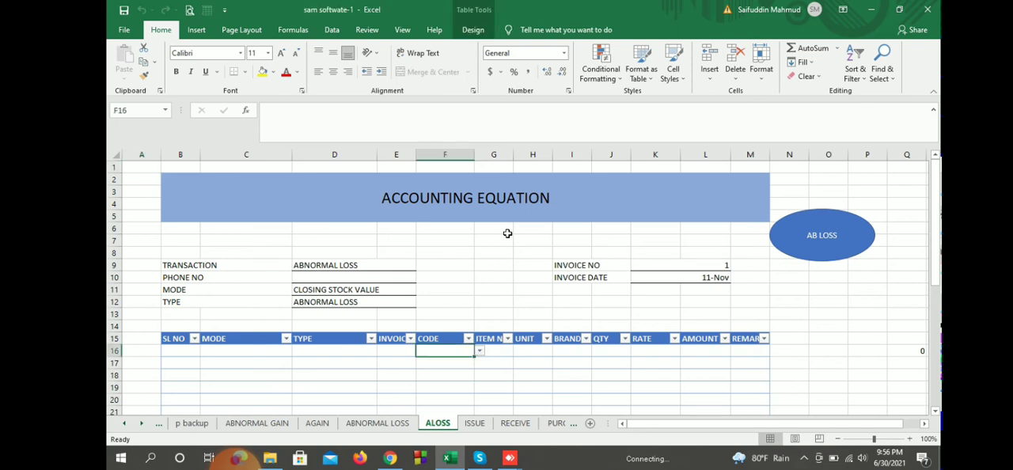
type("201")
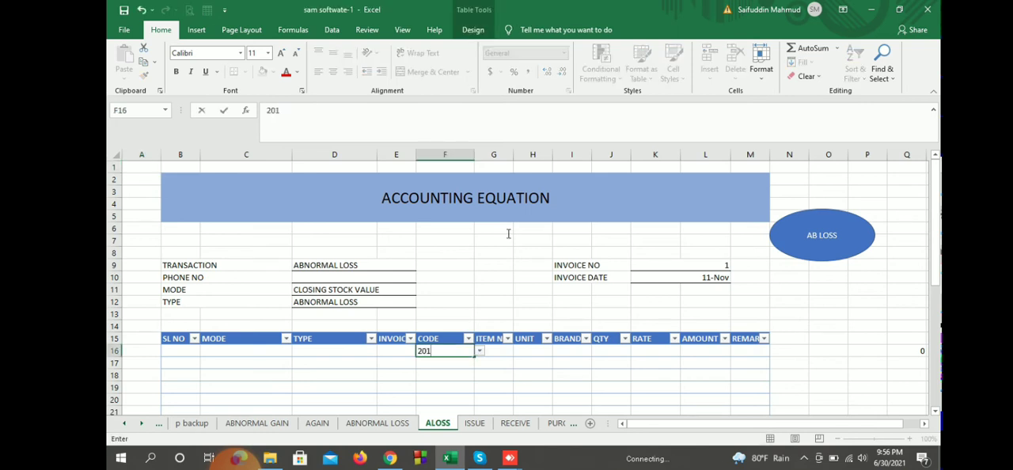
left_click(533, 387)
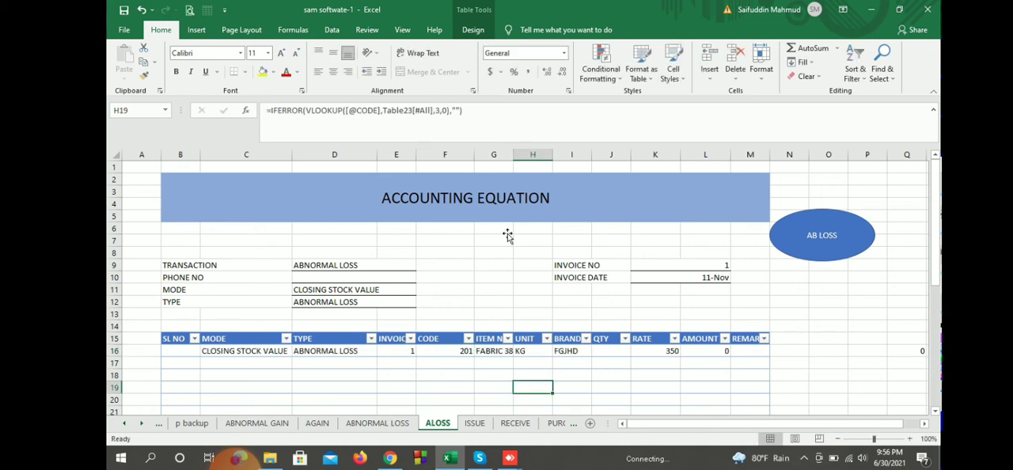
left_click(611, 350)
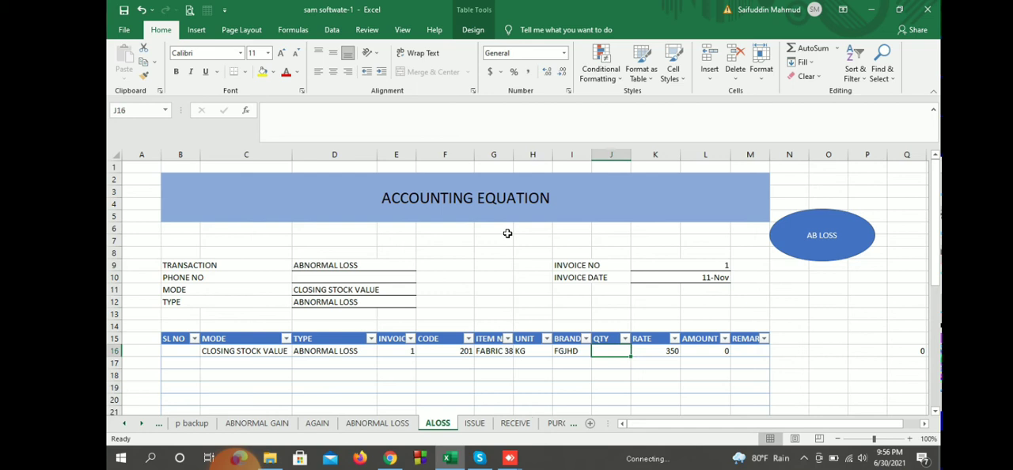
type("1")
left_click(906, 350)
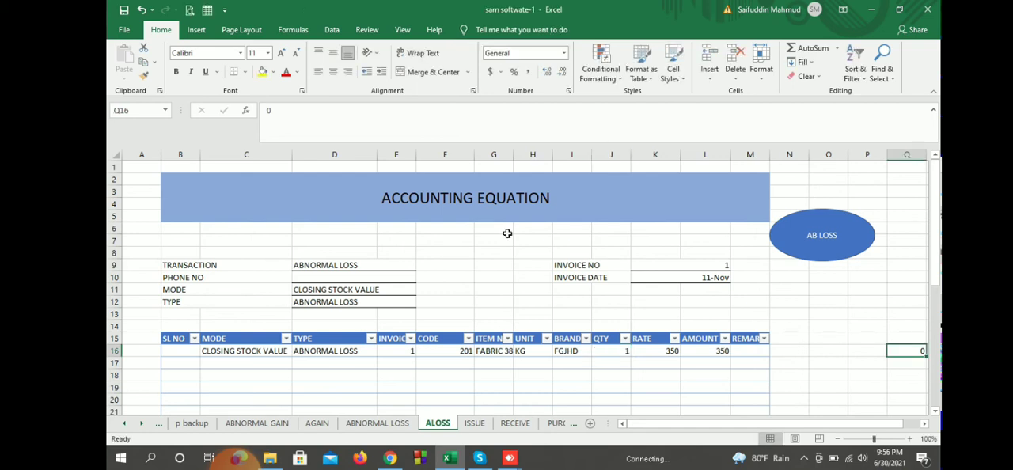
left_click(181, 350)
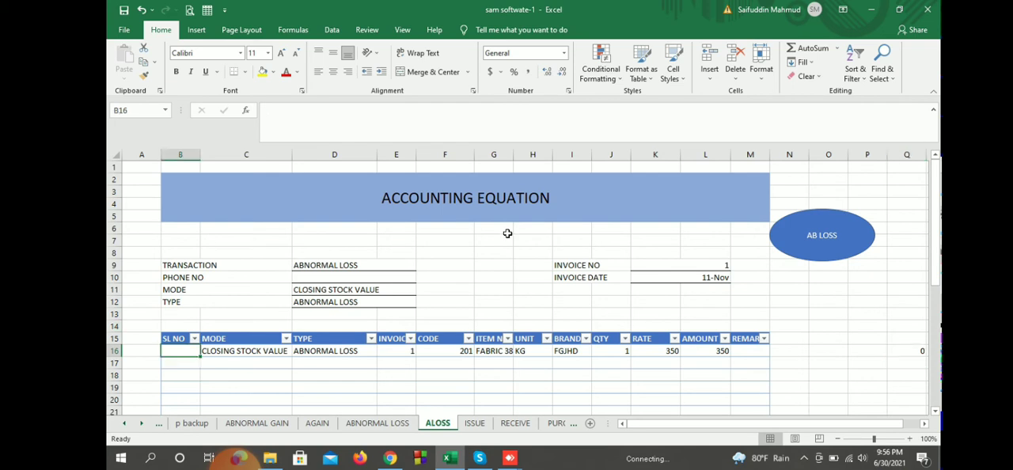
type("1")
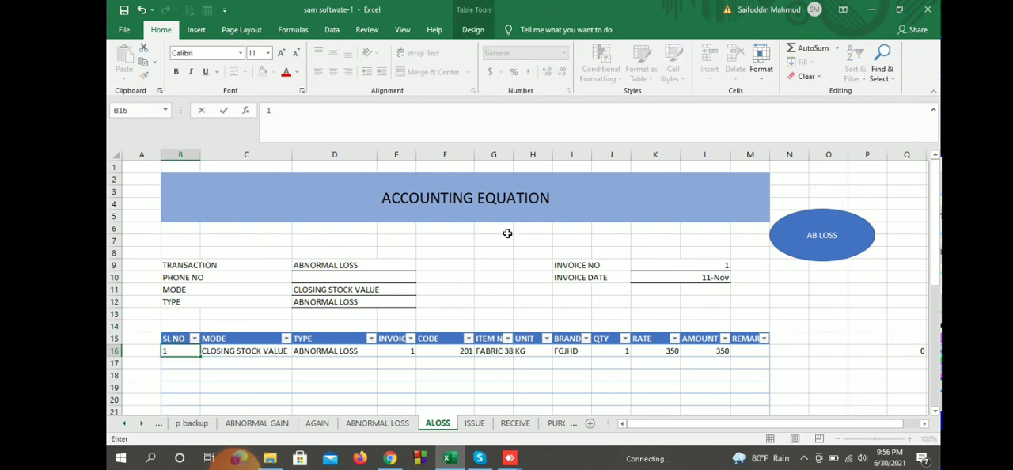
left_click(867, 326)
Step: Review the abnormal loss entry and its total, and post it to the abnormal loss records
scroll(525, 286, "down", 1)
scroll(507, 236, "down", 3)
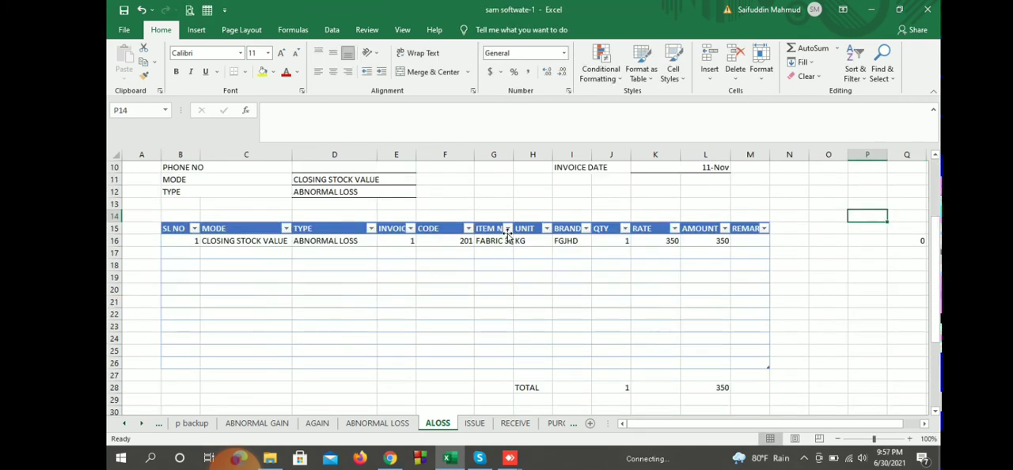
scroll(507, 236, "up", 3)
scroll(508, 236, "down", 2)
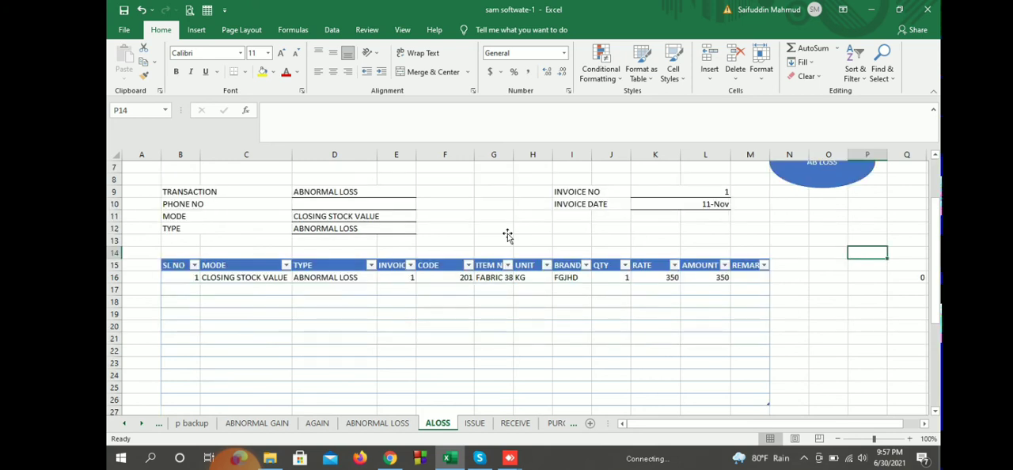
scroll(508, 236, "up", 2)
left_click(821, 235)
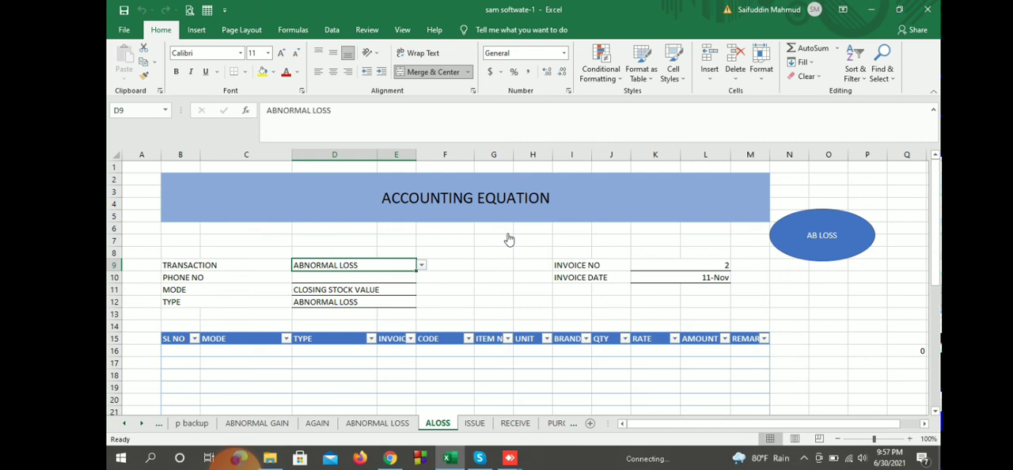
scroll(509, 239, "down", 2)
scroll(509, 239, "up", 2)
scroll(509, 239, "down", 6)
scroll(509, 239, "up", 5)
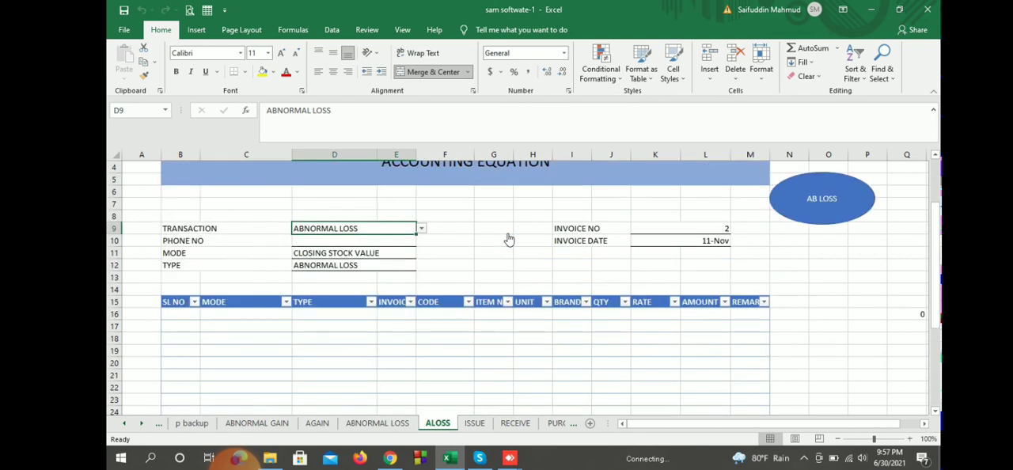
scroll(508, 239, "up", 1)
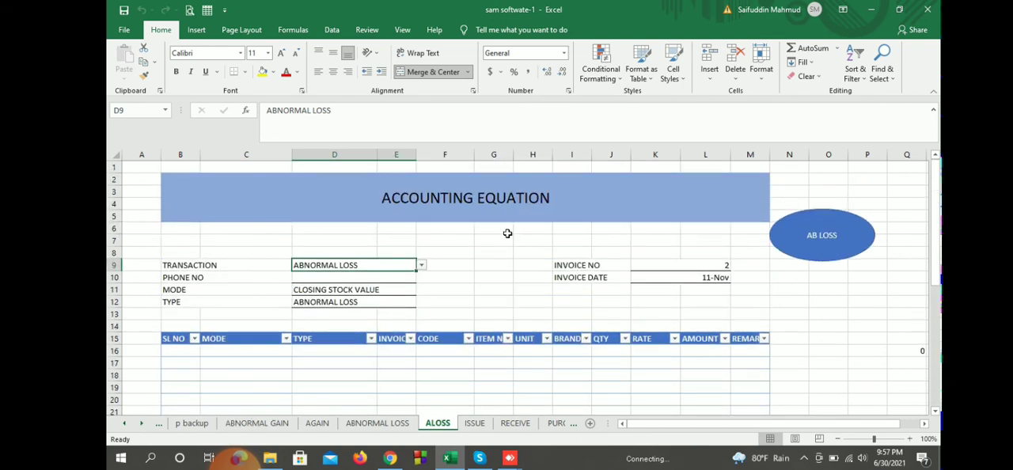
Step: Copy the BACK TO DASH BOARD text from cell O2 of the ISSUE sheet to cell O2 of the ALOSS sheet
key("ctrl+Page_Down")
left_click(889, 228)
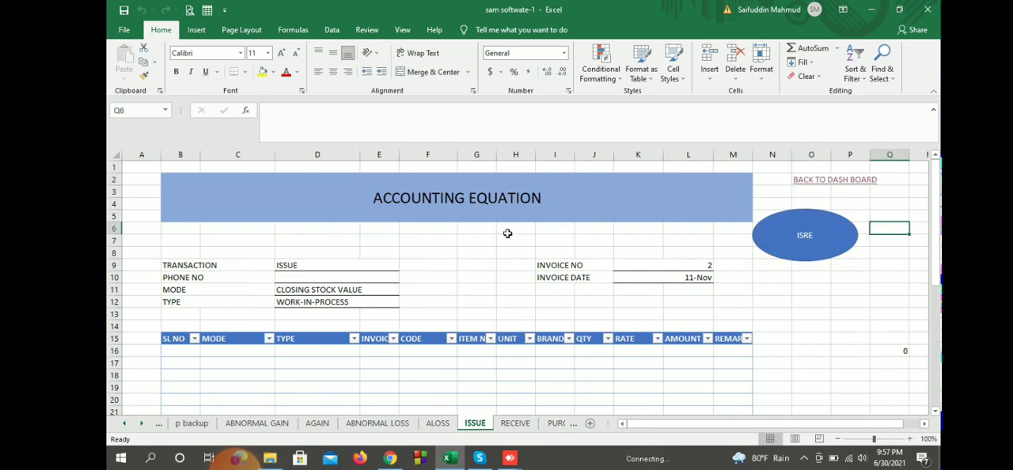
left_click(811, 167)
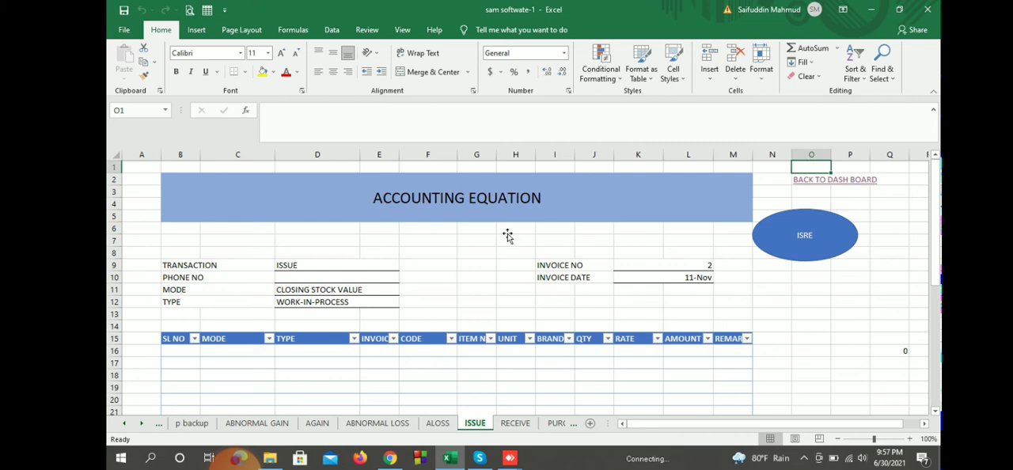
key("Down")
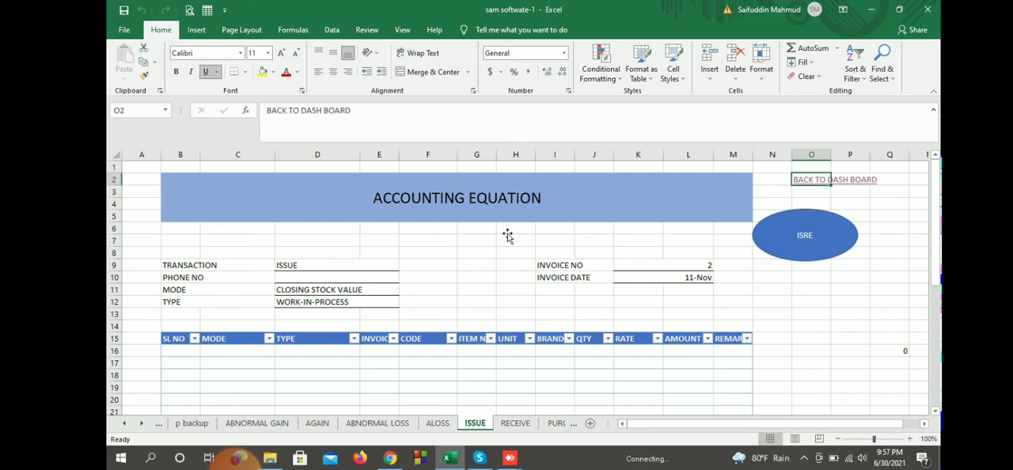
key("ctrl+c")
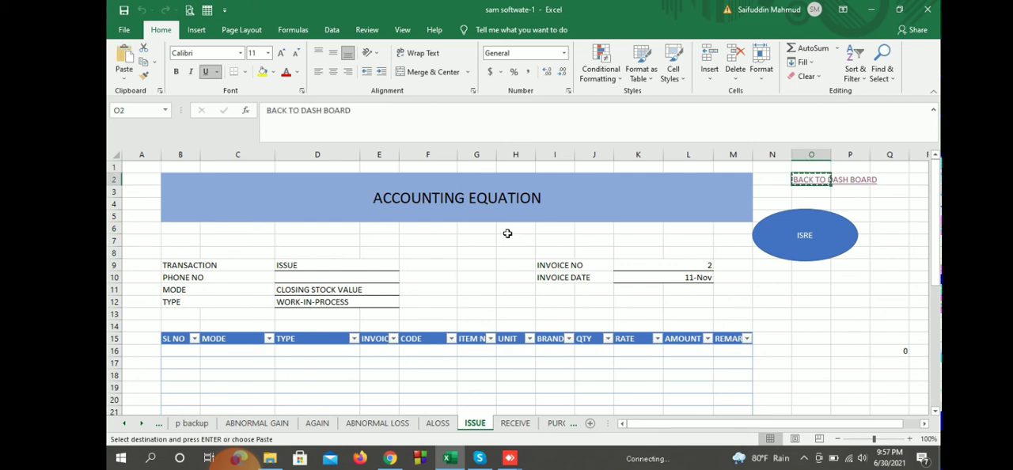
key("ctrl+Page_Up")
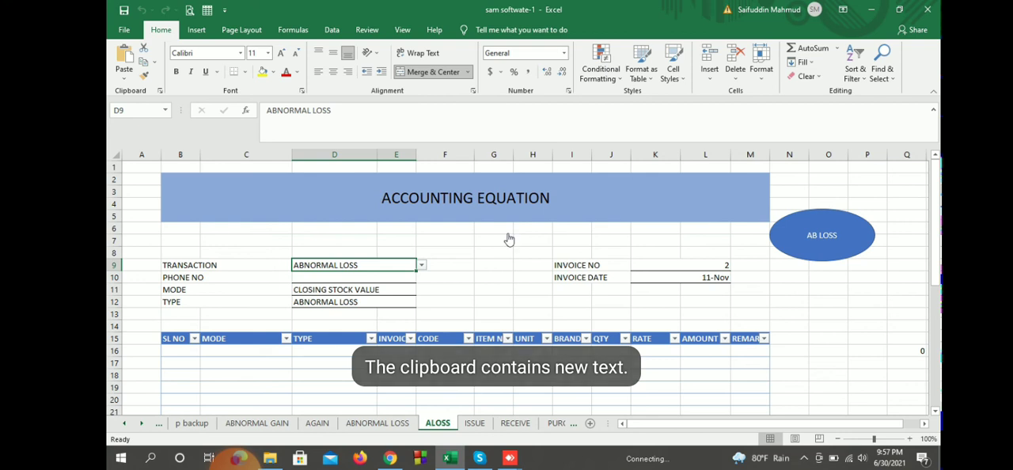
left_click(828, 179)
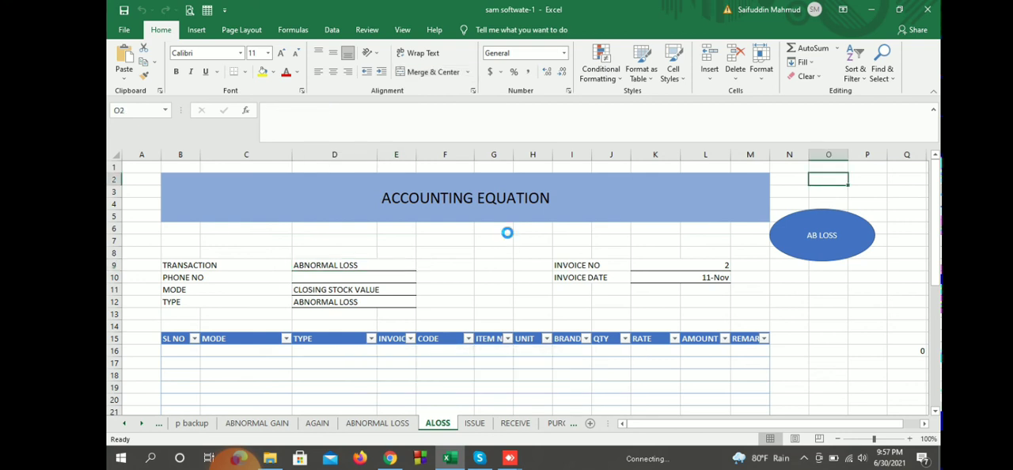
key("ctrl+v")
left_click(828, 302)
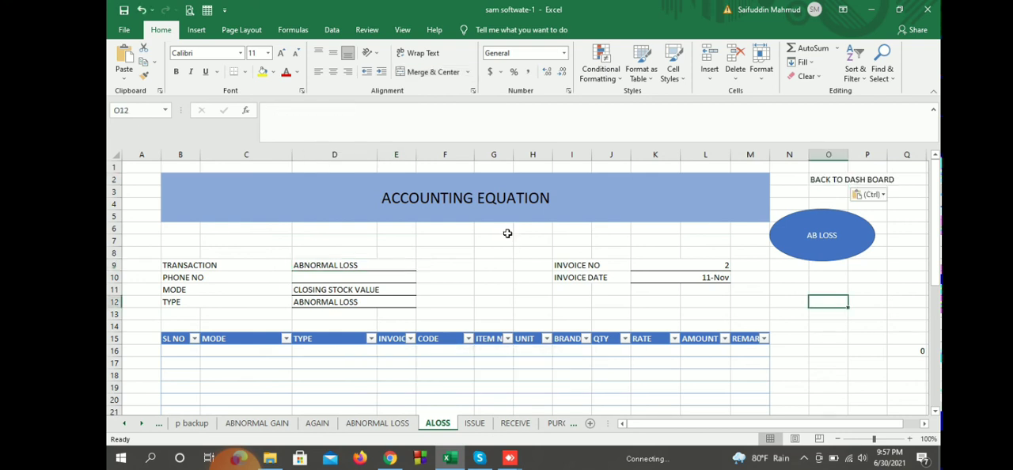
Step: Hyperlink the BACK TO DASH BOARD text in cell O2 to cell A1 of the DASHBOARD sheet
left_click(828, 179)
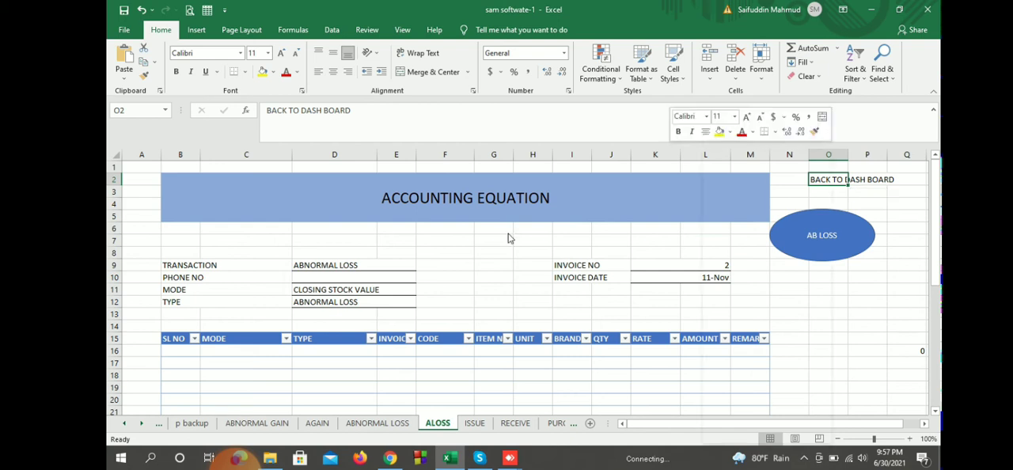
right_click(829, 180)
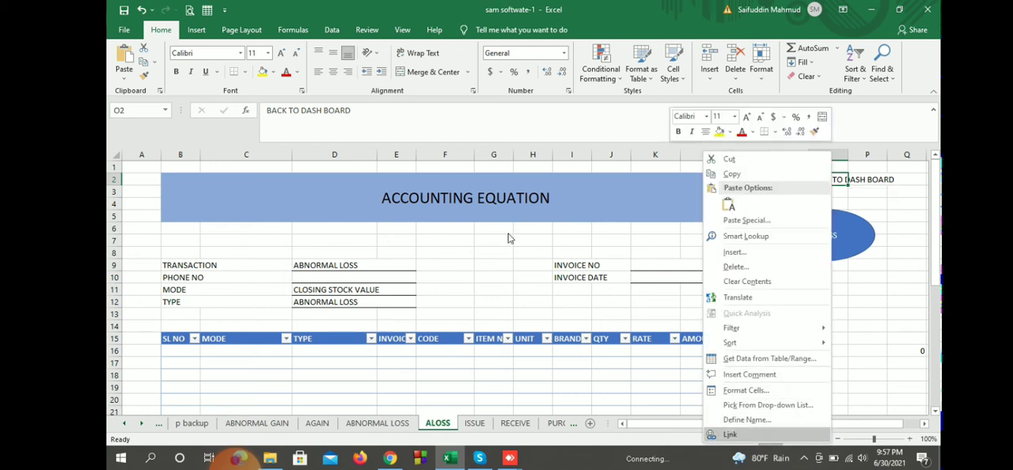
left_click(732, 434)
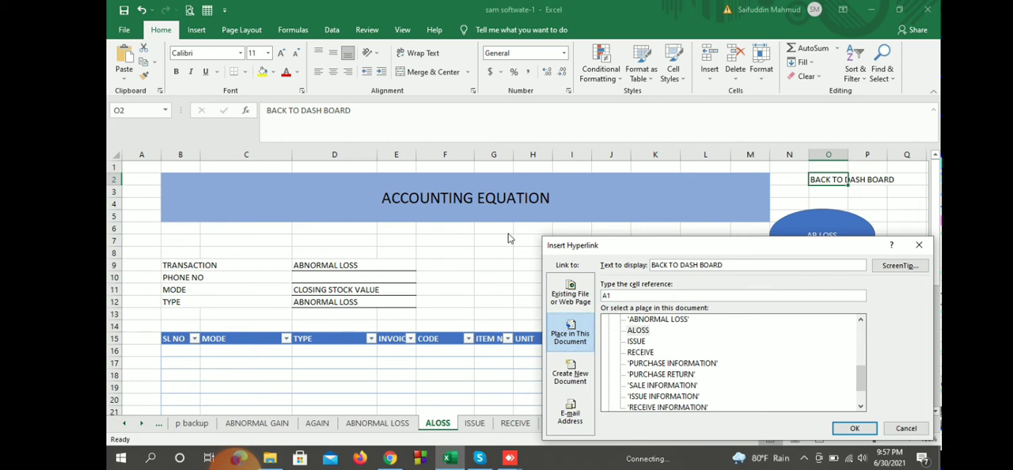
scroll(733, 363, "up", 5)
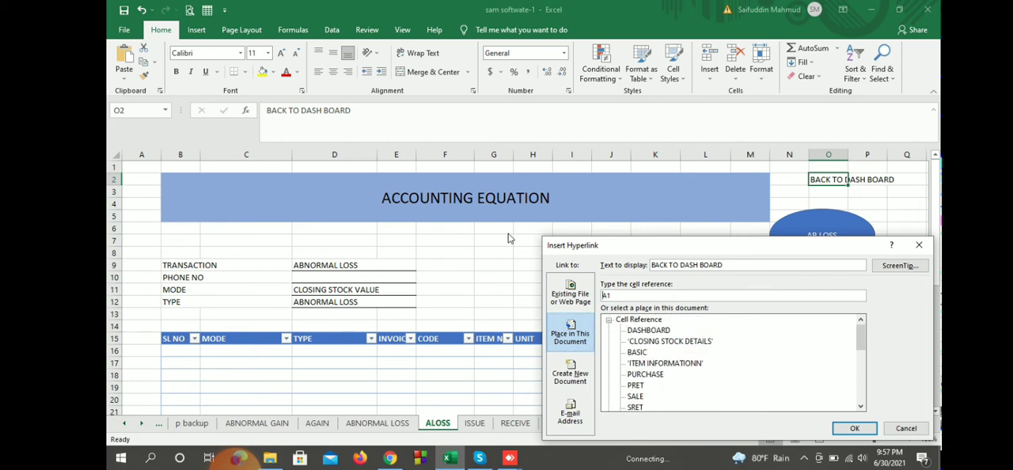
left_click(649, 330)
left_click(854, 429)
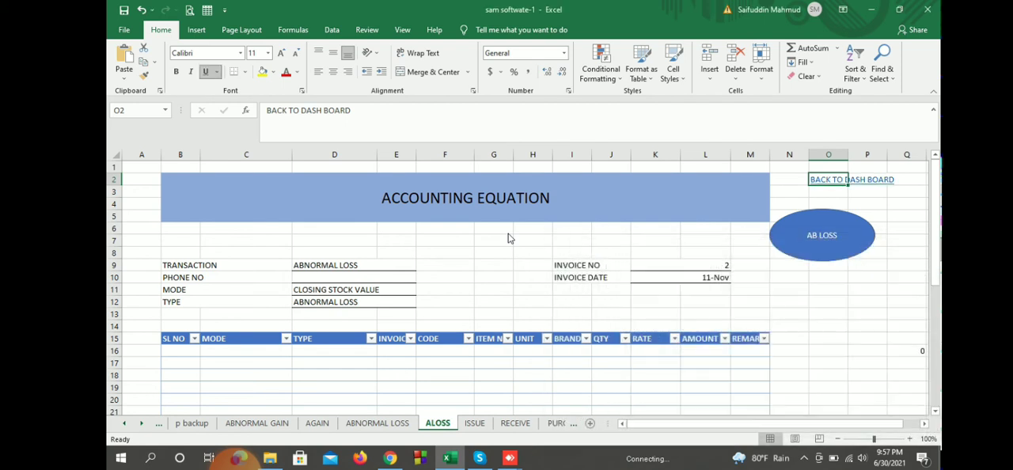
left_click(868, 338)
Step: Follow the new link to the dashboard, check the posted loss in the ABNORMAL LOSS INFORMATION report, and return to the dashboard
left_click(852, 180)
scroll(507, 233, "down", 6)
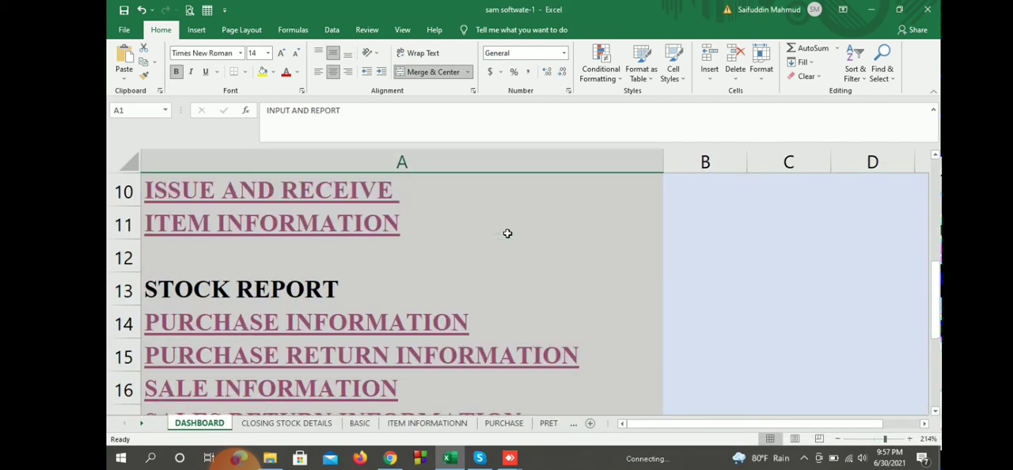
scroll(508, 234, "up", 1)
scroll(507, 234, "up", 1)
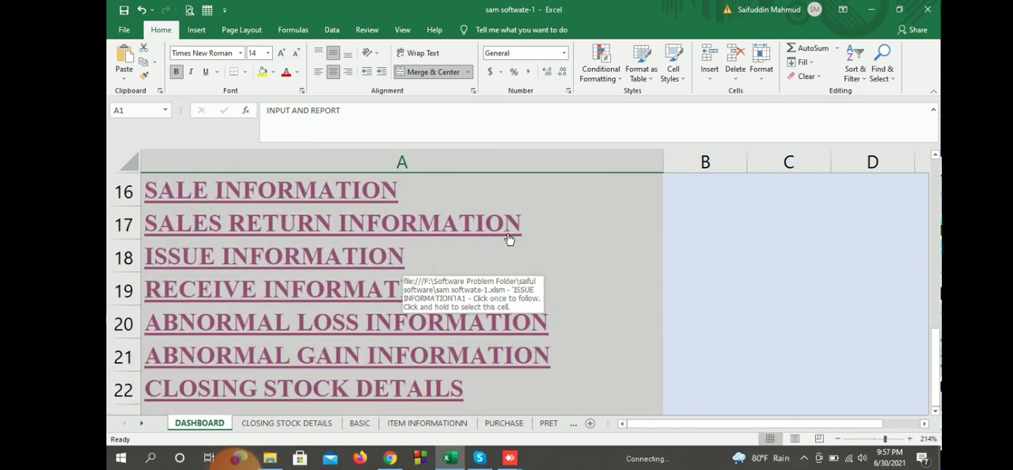
left_click(404, 323)
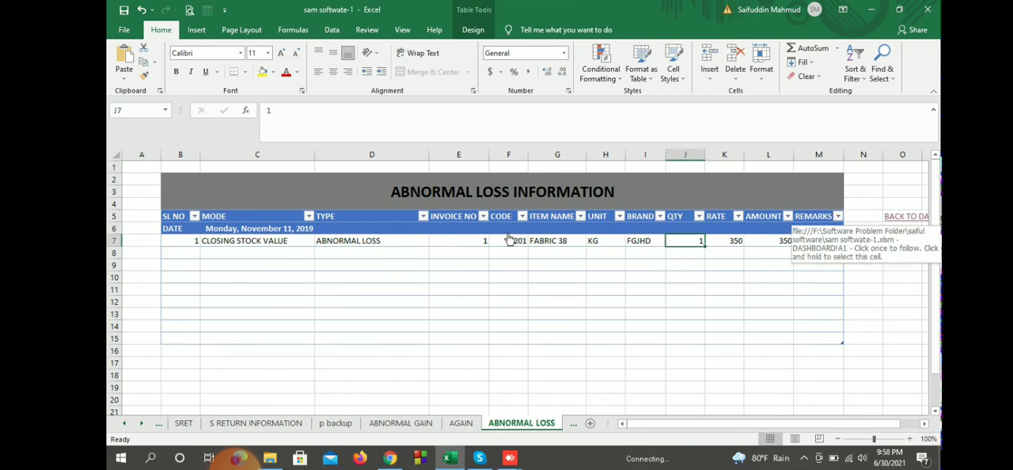
left_click(905, 216)
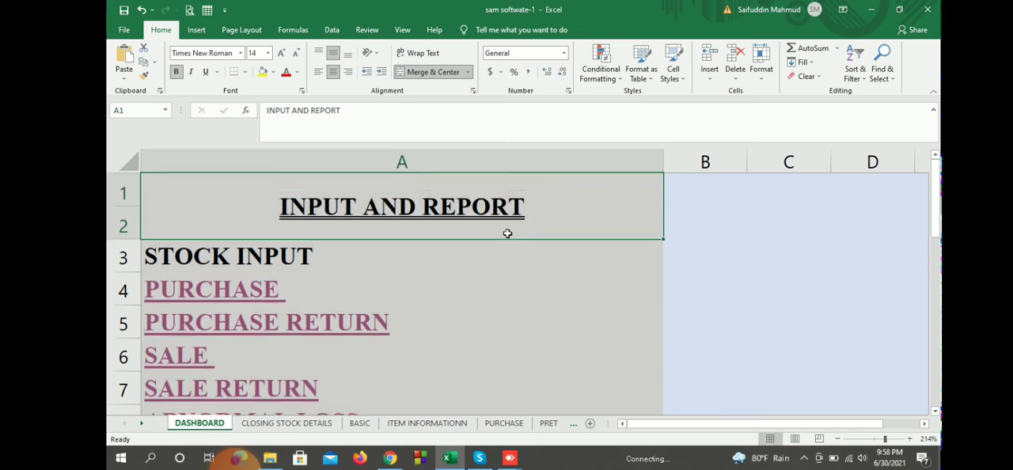
Step: Open the CLOSING STOCK DETAILS report from the dashboard and examine the FABRIC 38 row from RECEIVE through BALANCE
scroll(507, 234, "down", 6)
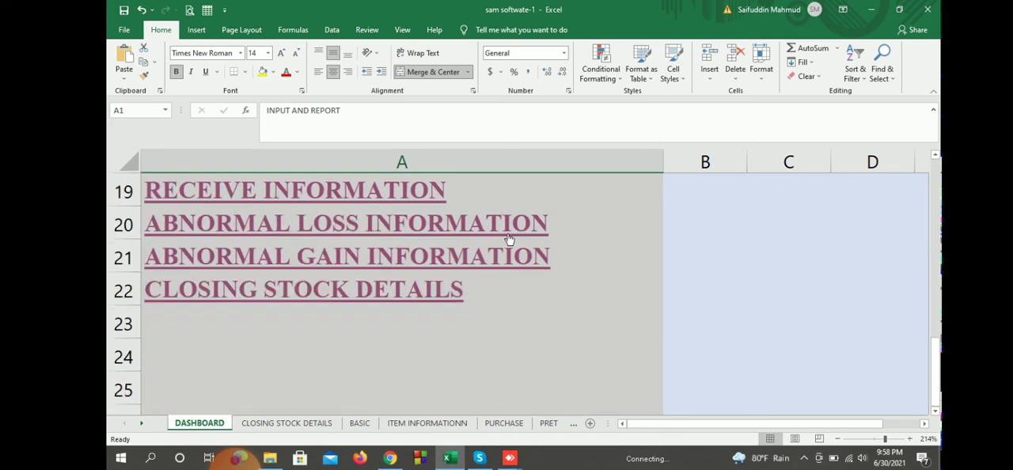
left_click(508, 235)
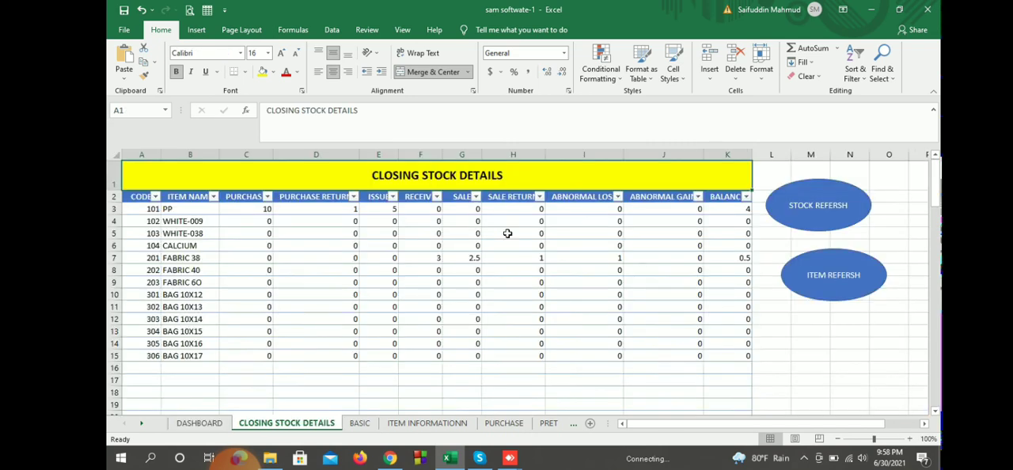
left_click(114, 258)
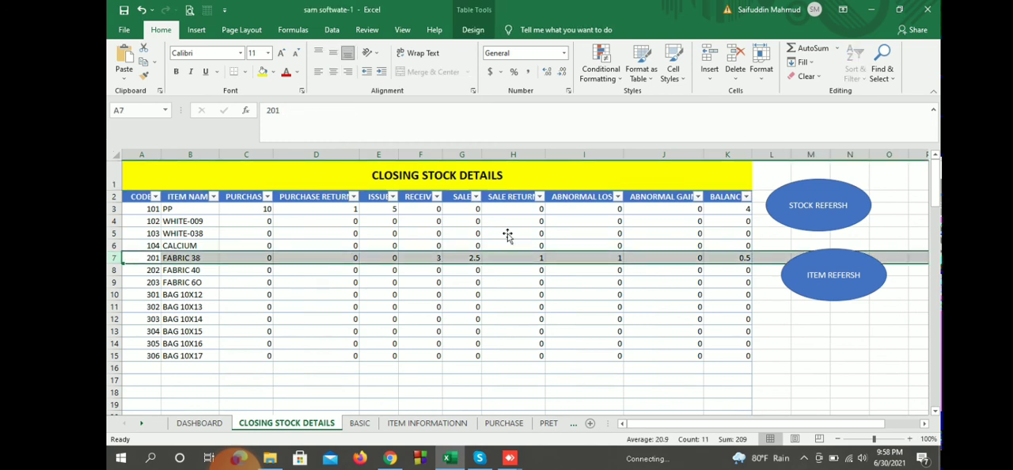
left_click(420, 258)
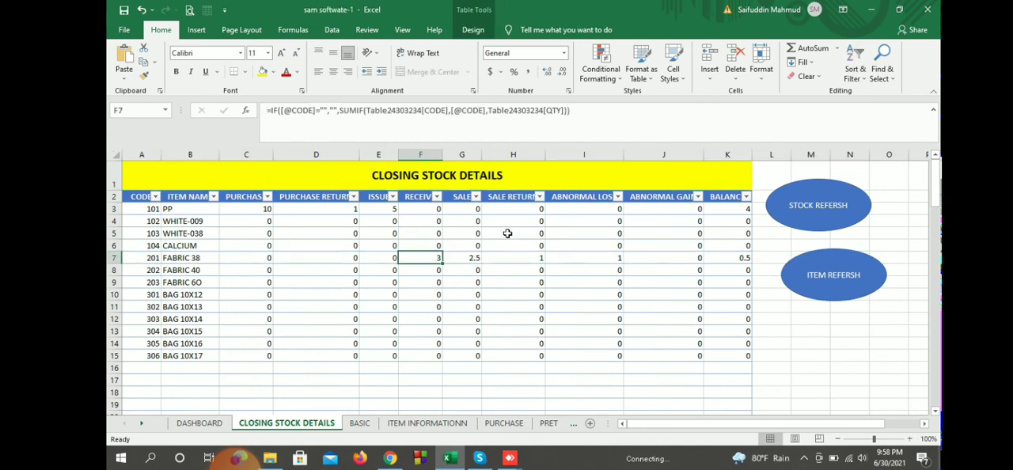
key("Right")
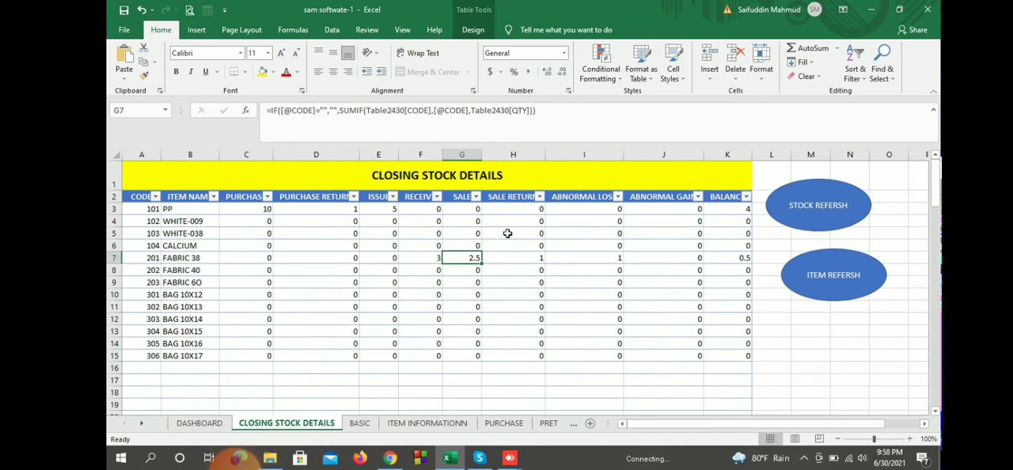
left_click(507, 233)
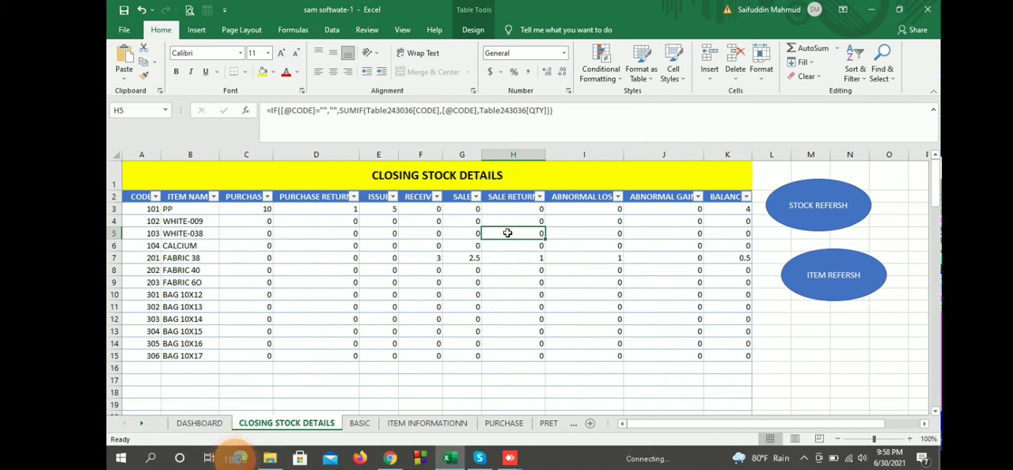
key("Down")
key("Down")
key("Right")
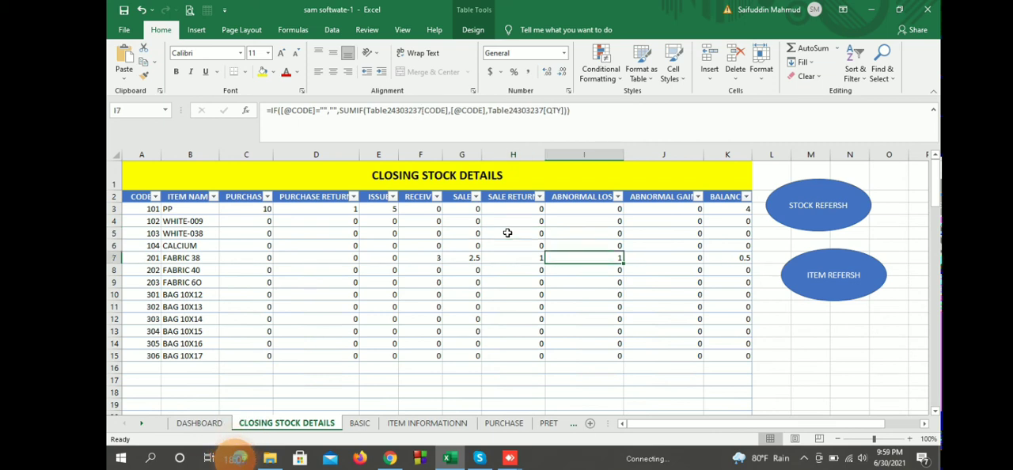
key("Right")
key("Right")
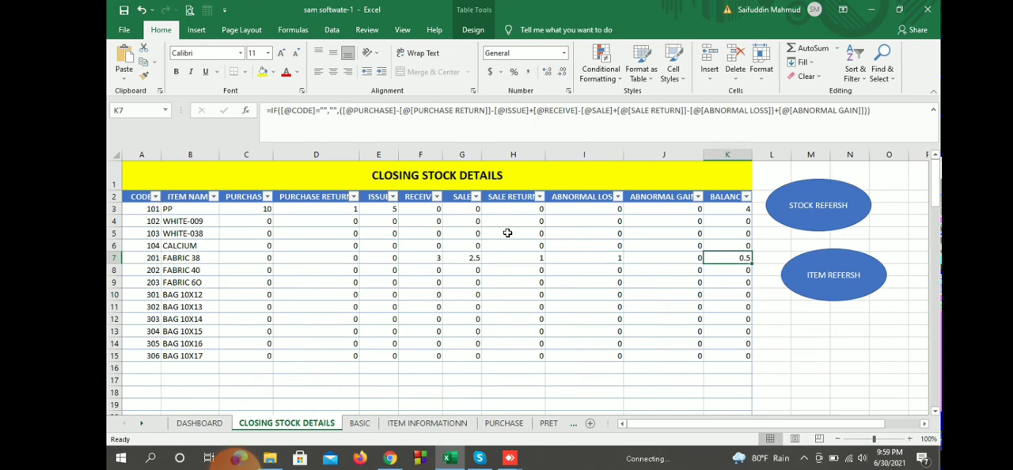
Step: Recheck FABRIC 38's receive, sale, sale return and abnormal loss quantities against its closing balance
key("Left")
key("Left")
key("Left")
key("Left")
key("Left")
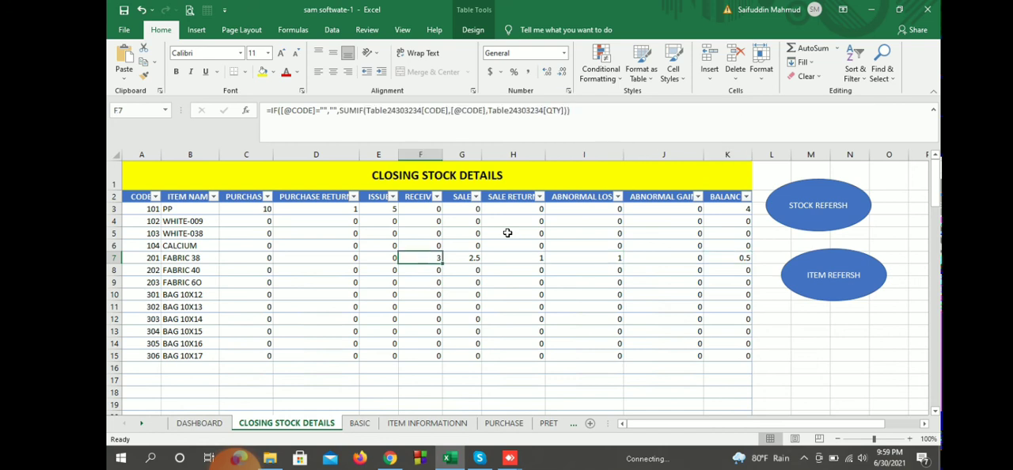
key("Right")
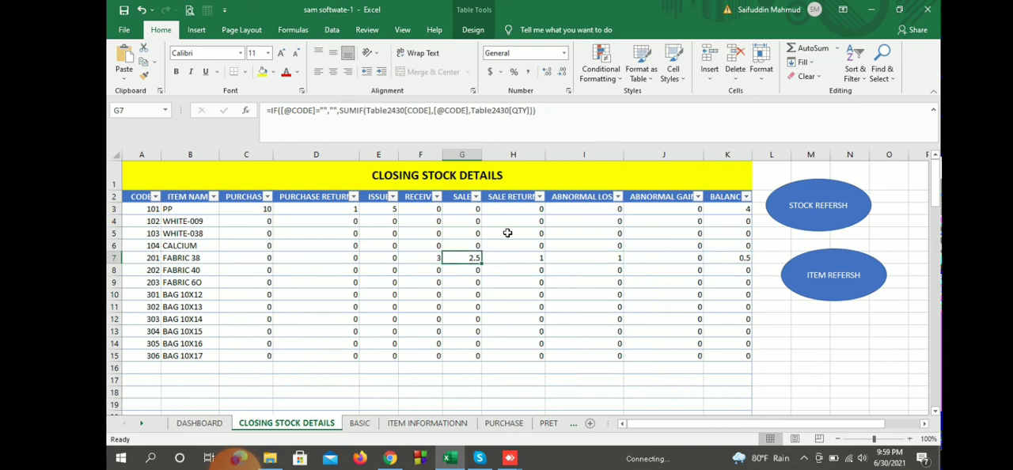
key("Right")
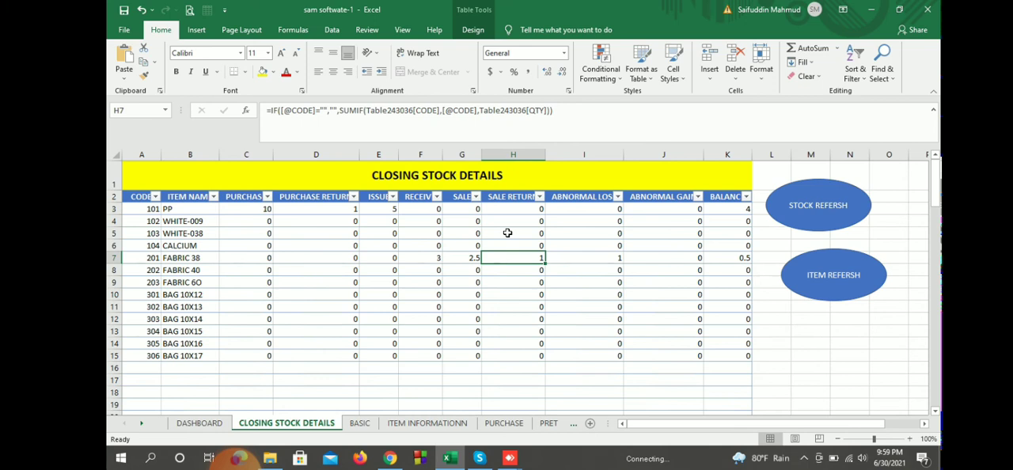
key("Left")
key("Left")
key("Right")
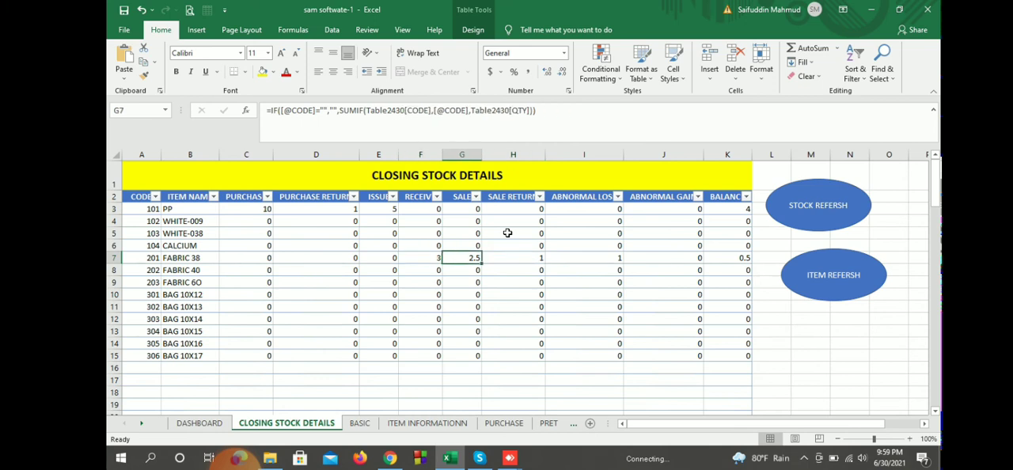
key("Right")
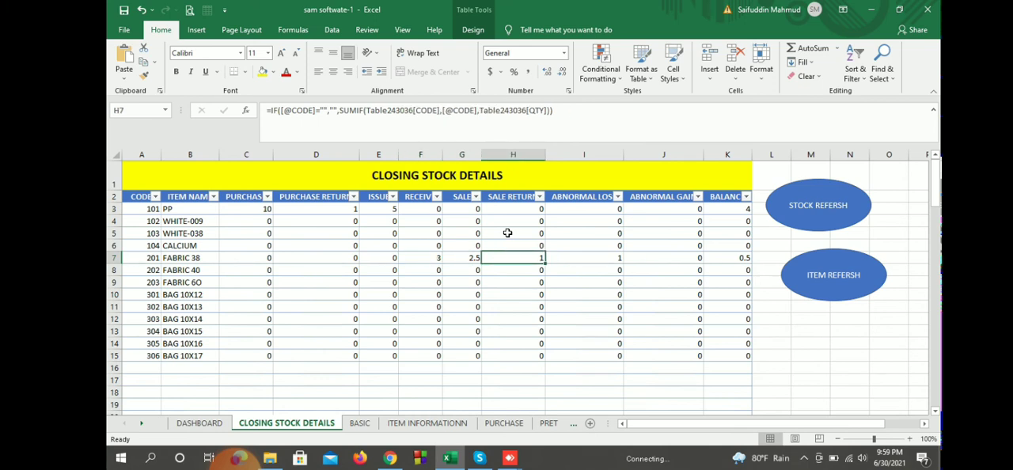
key("Right")
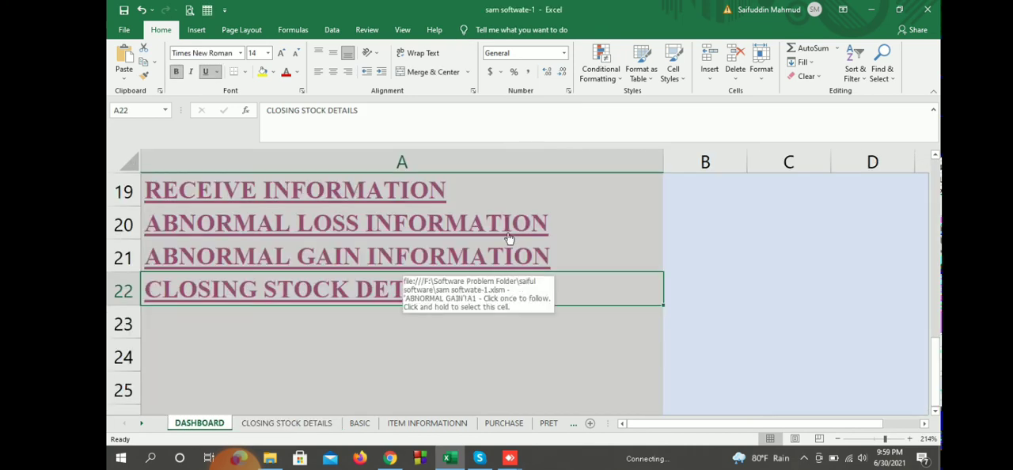
Step: Open the ABNORMAL GAIN entry form from the dashboard and enter item code 201 with a quantity of 0.5 in row 16
scroll(508, 236, "up", 5)
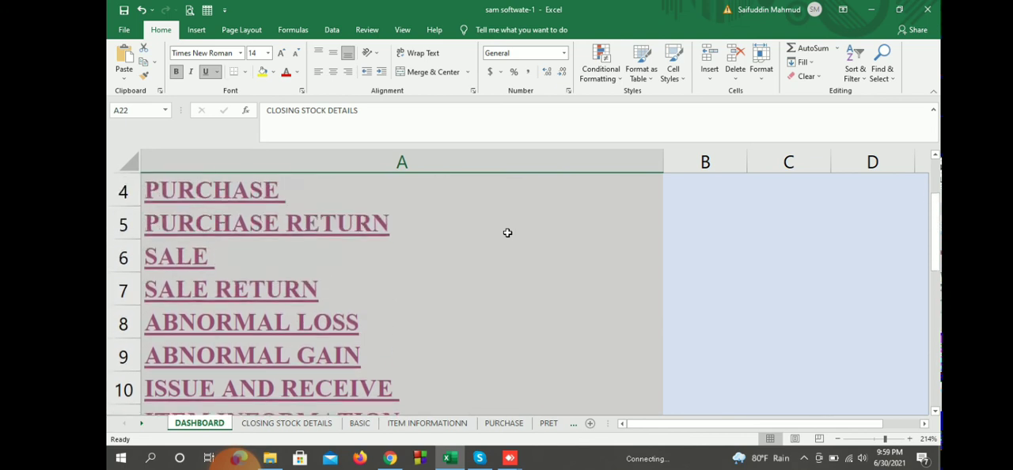
scroll(507, 233, "down", 1)
left_click(507, 232)
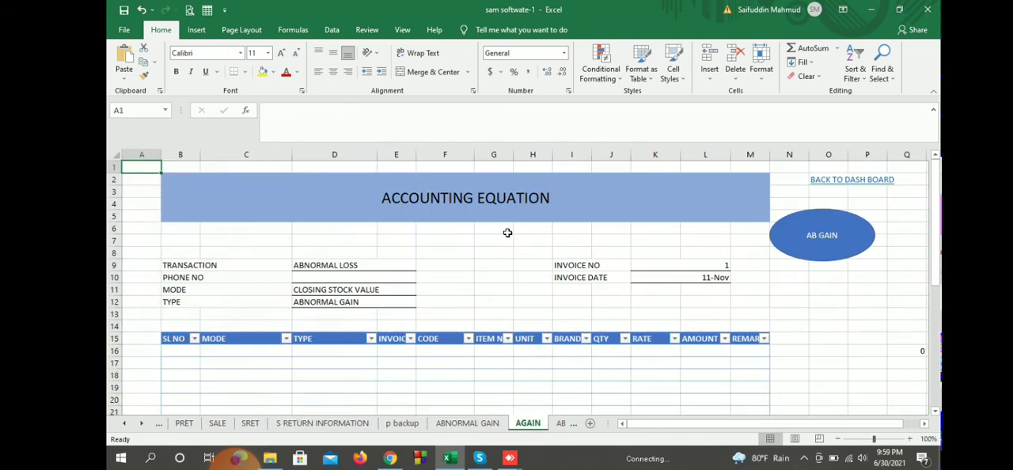
scroll(507, 233, "down", 1)
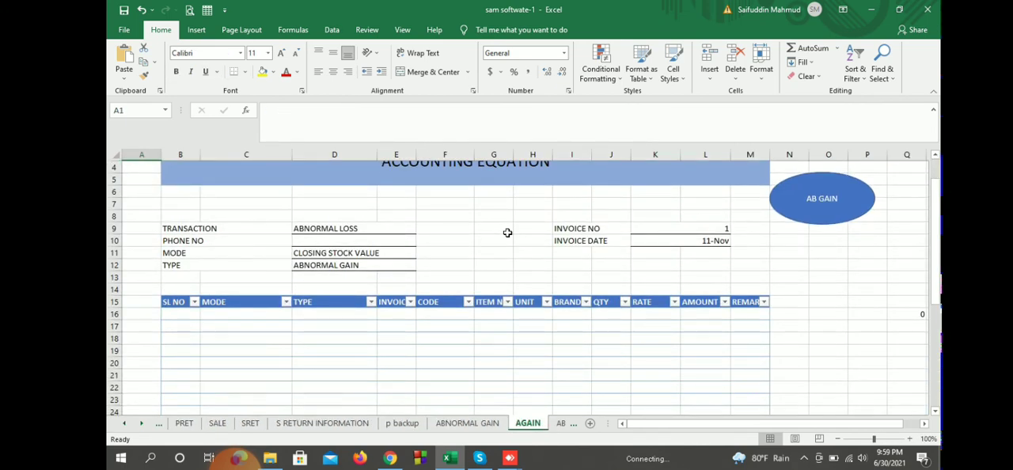
left_click(445, 314)
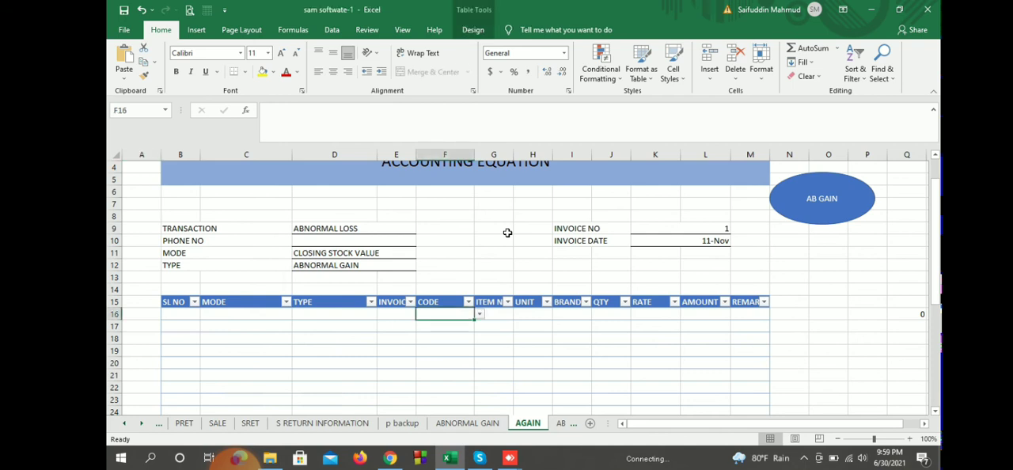
type("201")
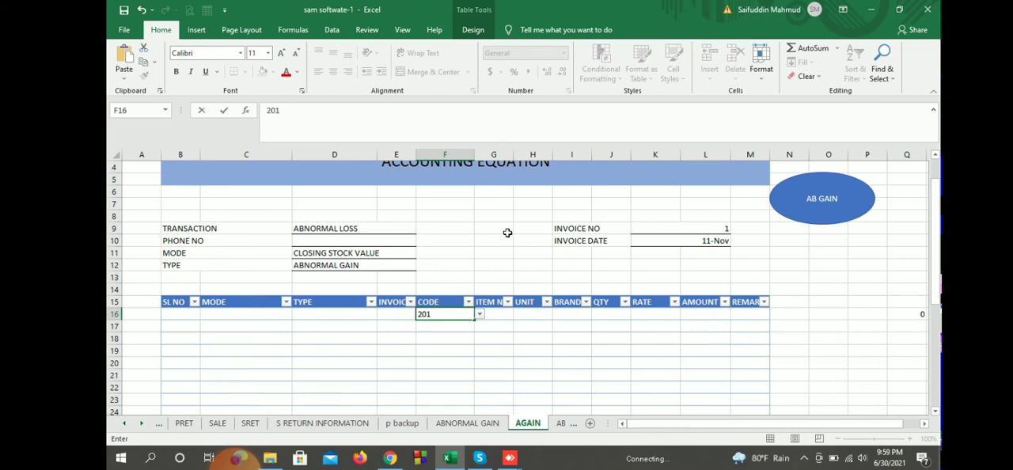
left_click(494, 375)
left_click(611, 315)
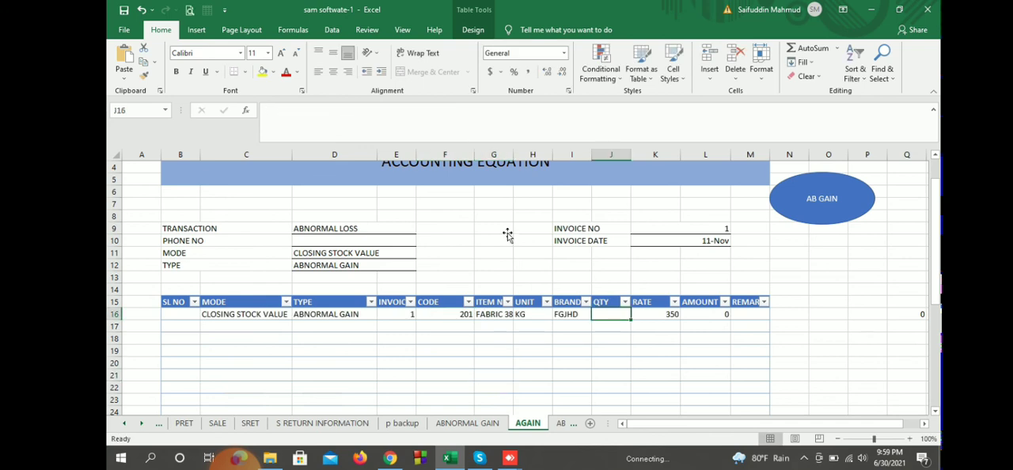
type(".5")
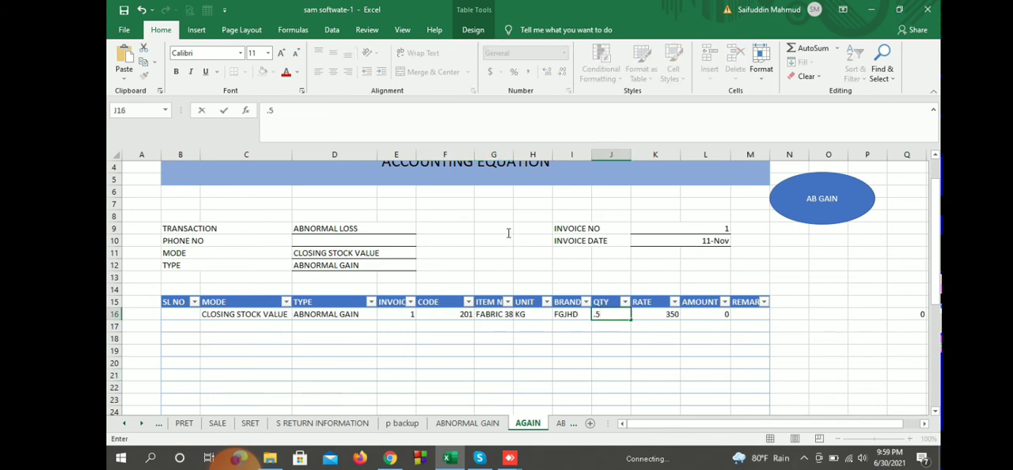
key("Return")
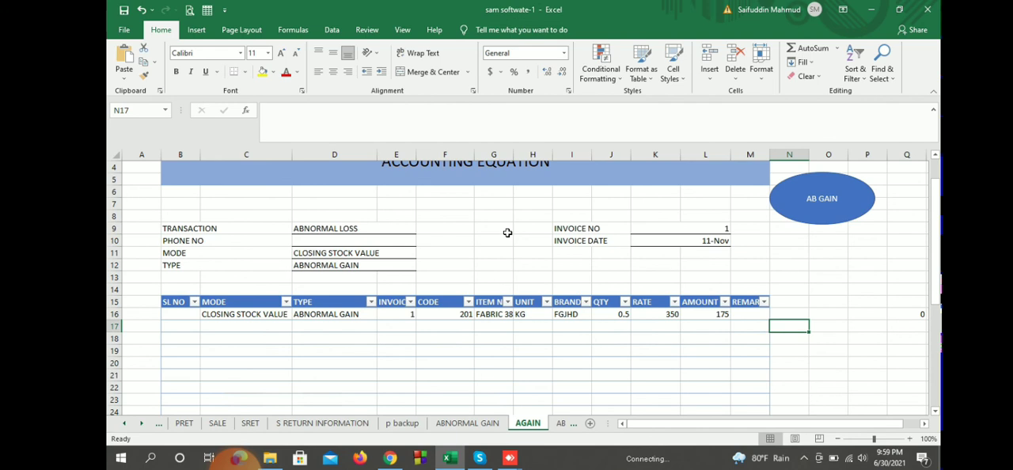
Step: Set the abnormal gain entry's serial number to 1 and post it to the abnormal gain records
key("Up")
key("ctrl+Left")
key("ctrl+Left")
type("1")
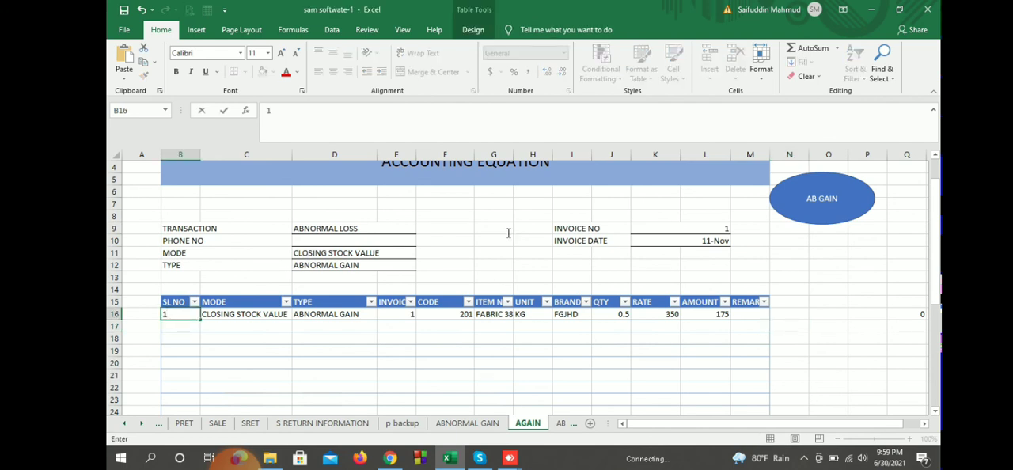
key("Return")
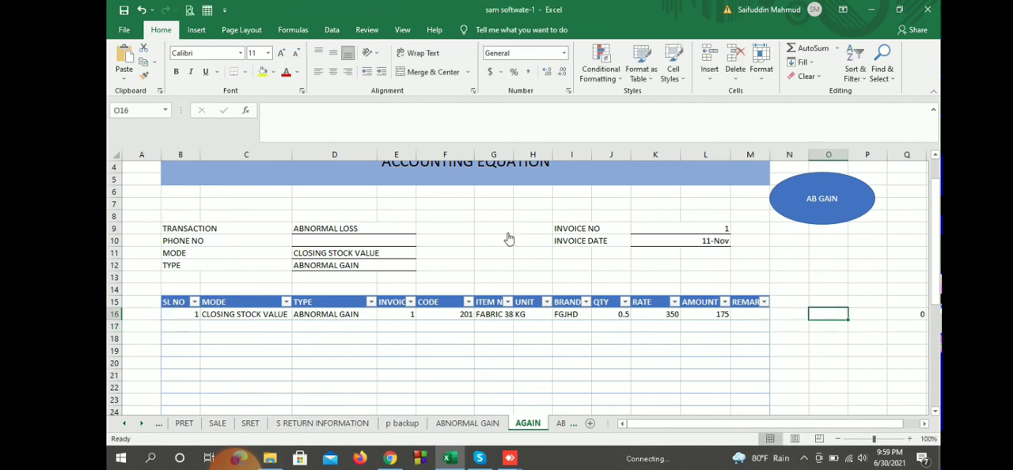
left_click(822, 199)
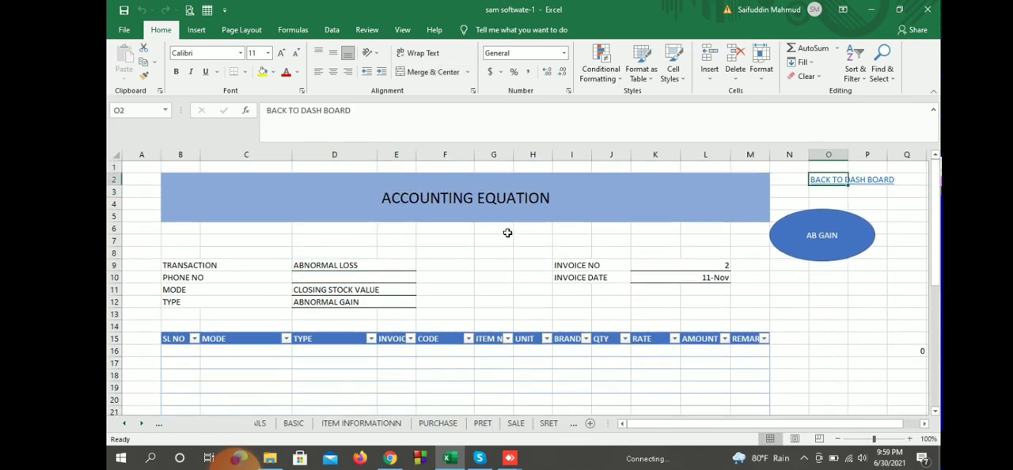
Step: Check the posted gain in the ABNORMAL GAIN INFORMATION report, reached from the dashboard, and return to the dashboard
scroll(507, 235, "down", 5)
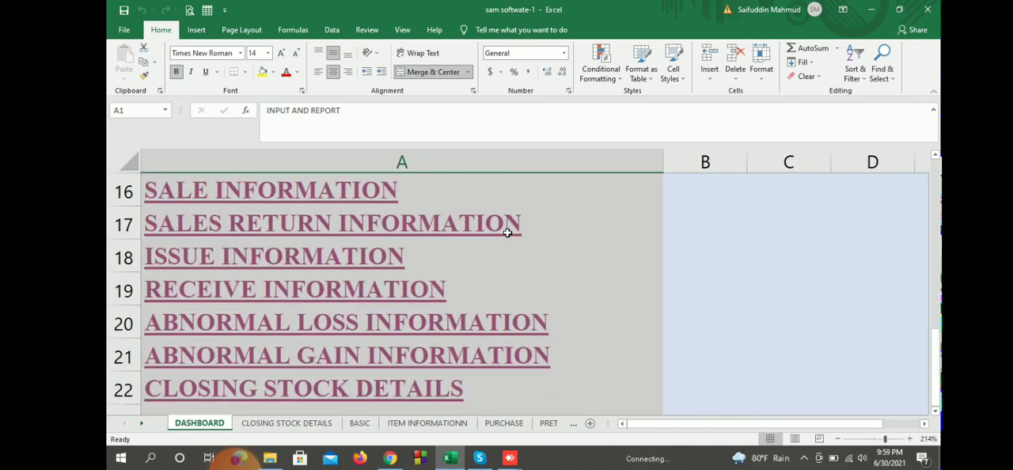
scroll(507, 233, "down", 1)
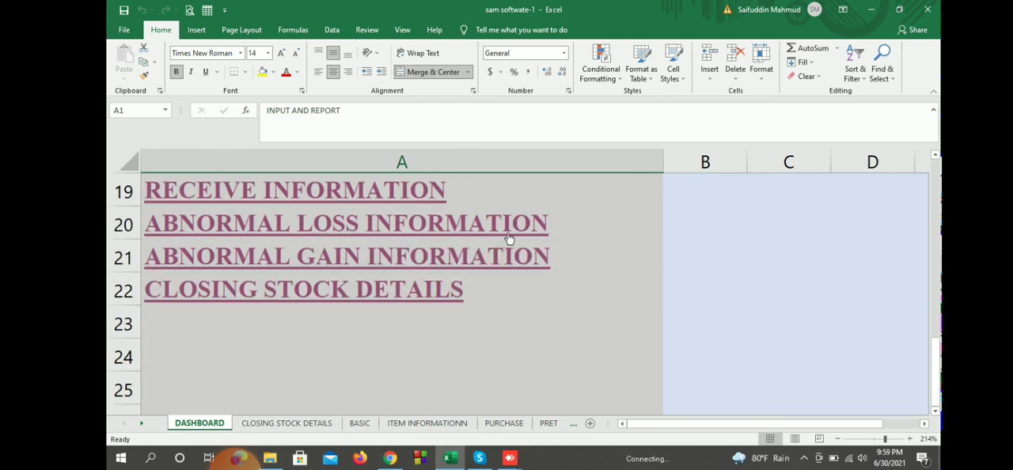
left_click(509, 240)
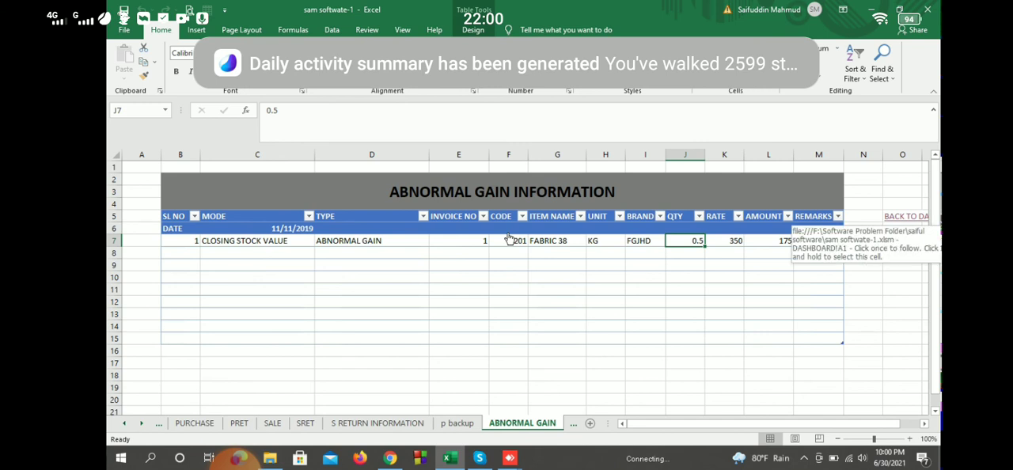
left_click(904, 216)
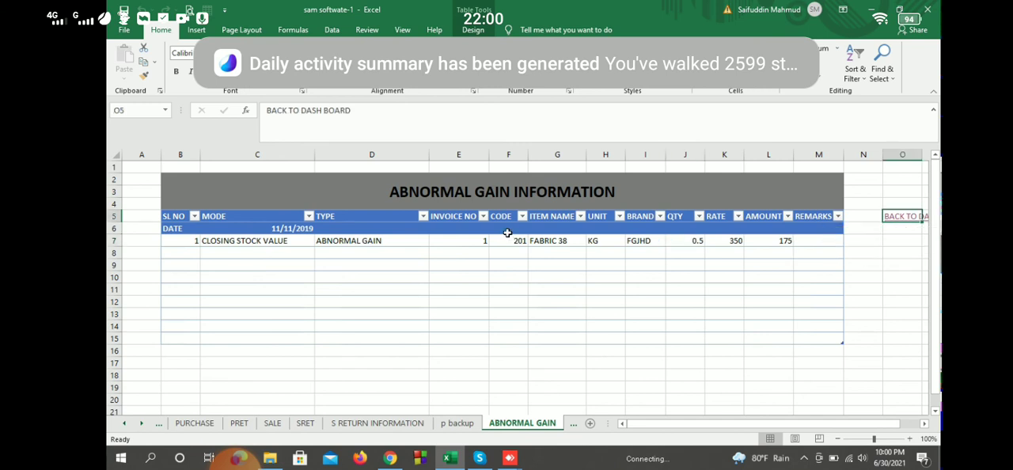
Step: Reopen the CLOSING STOCK DETAILS report and check FABRIC 38's sale, sale return, abnormal loss, abnormal gain and balance figures
scroll(507, 233, "down", 6)
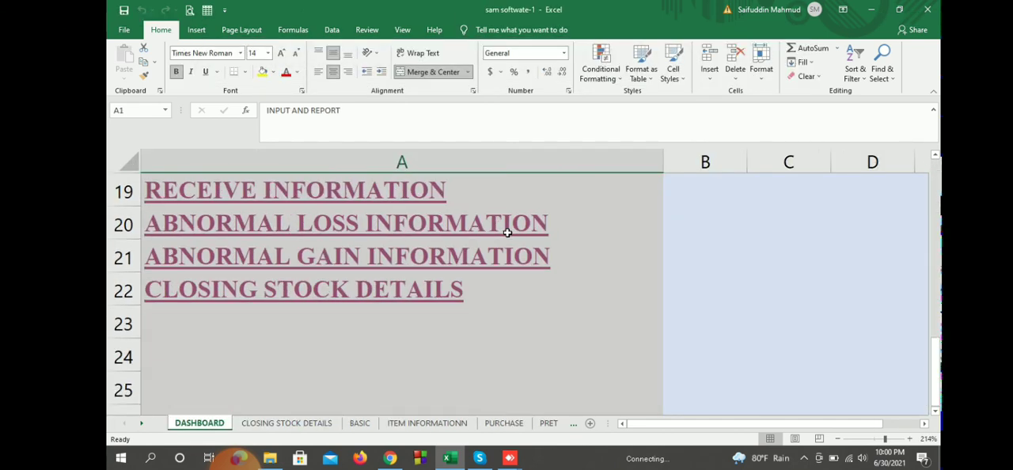
left_click(509, 237)
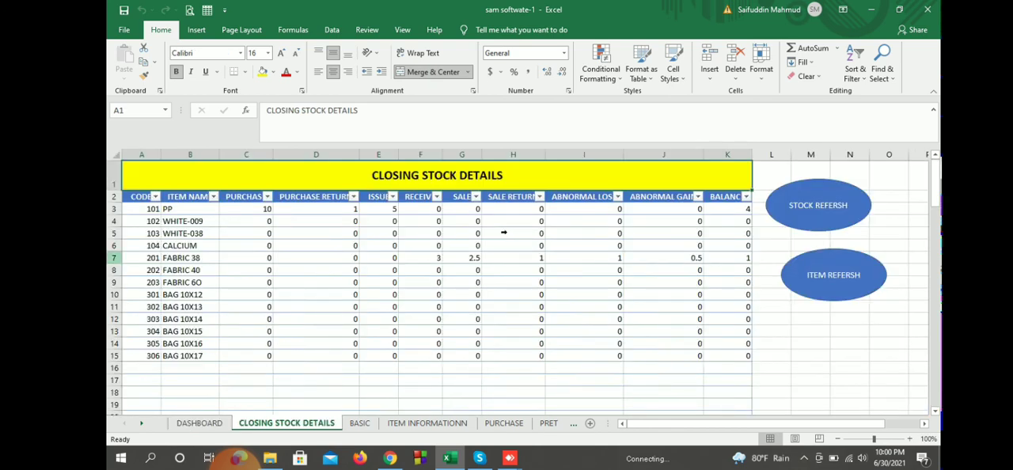
left_click(114, 258)
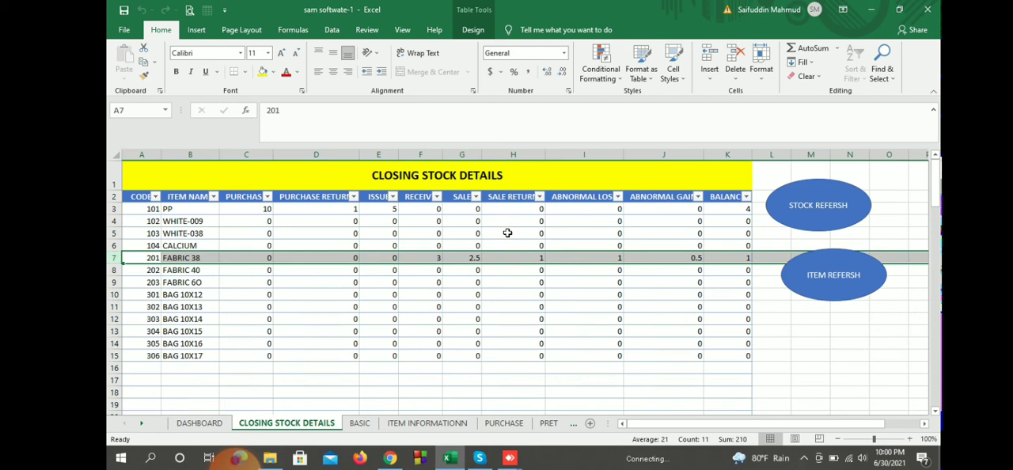
left_click(462, 258)
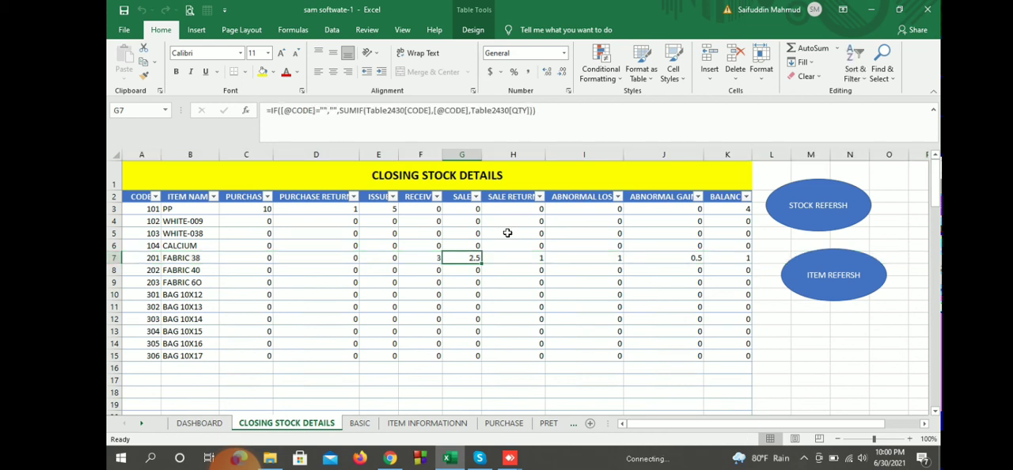
key("Right")
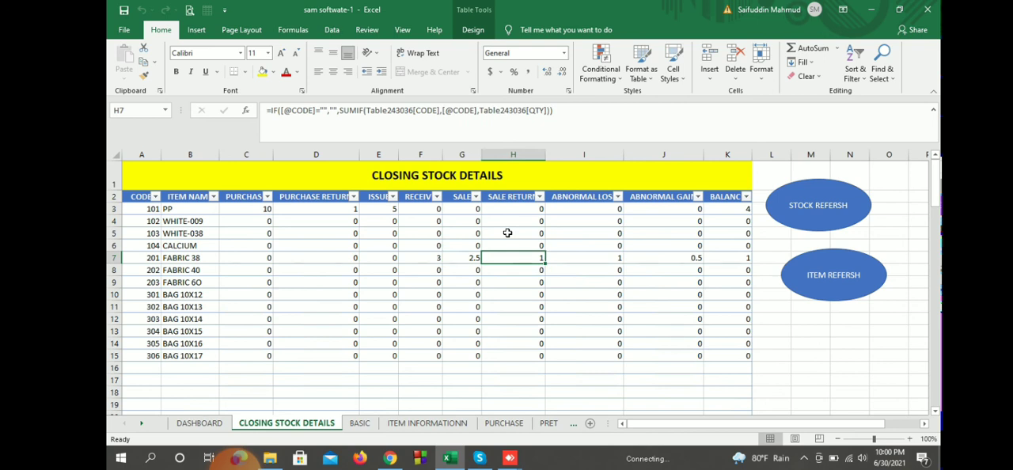
key("Right")
key("Right")
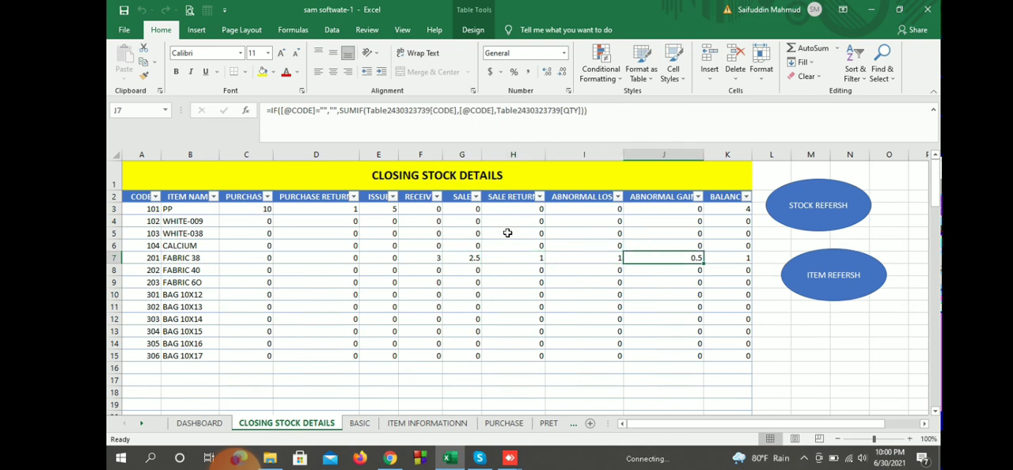
key("Right")
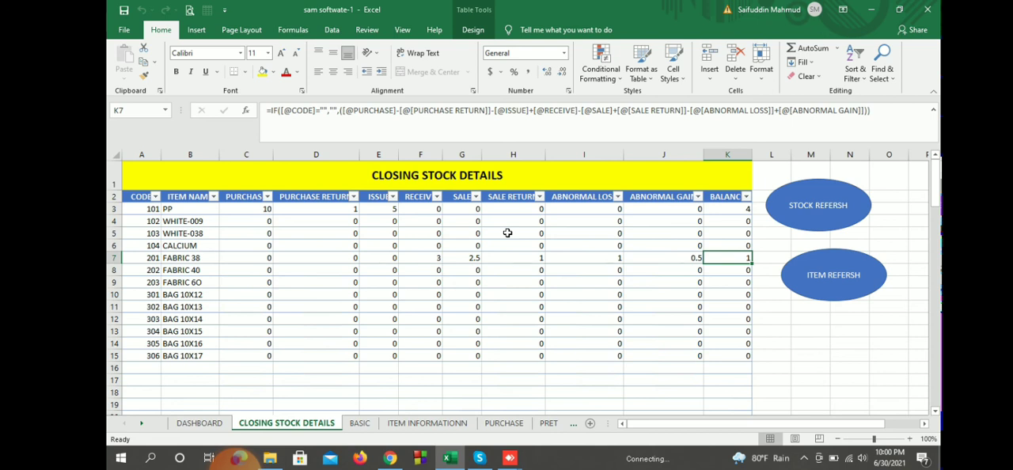
Step: Enter PP's purchase, purchase return and issue quantities, 10, 1 and 5, as scratch values in cells M13 to M15
left_click(380, 209)
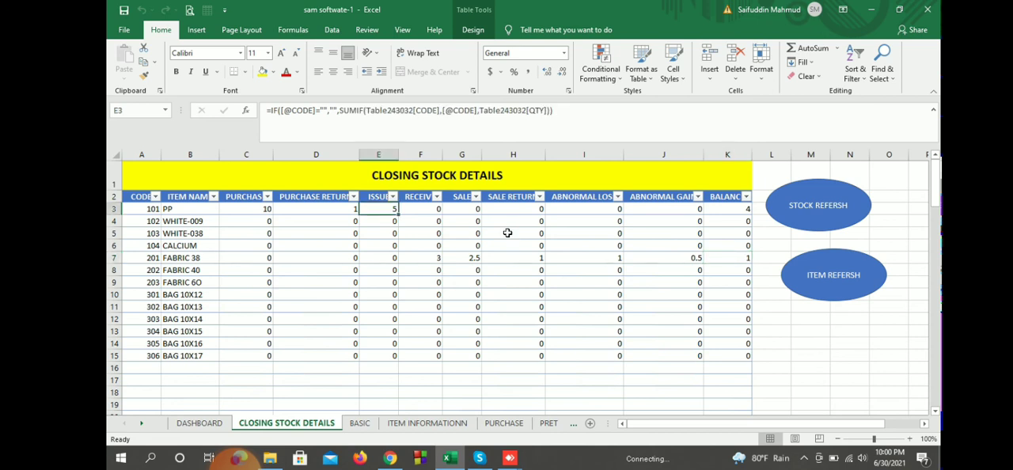
left_click(728, 209)
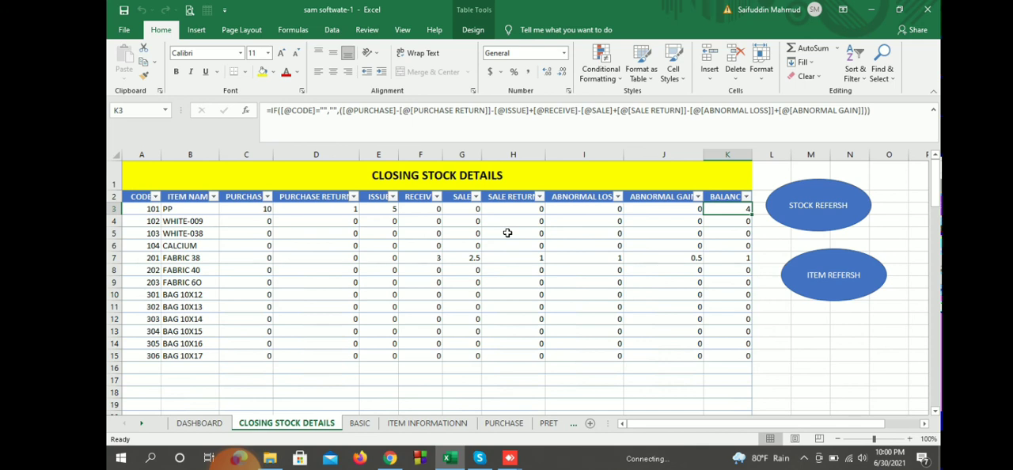
left_click(811, 331)
type("10")
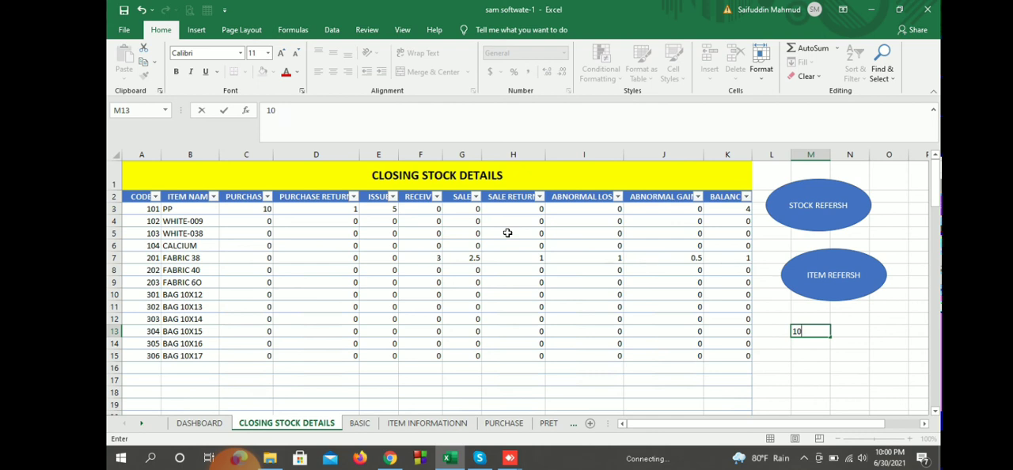
key("Return")
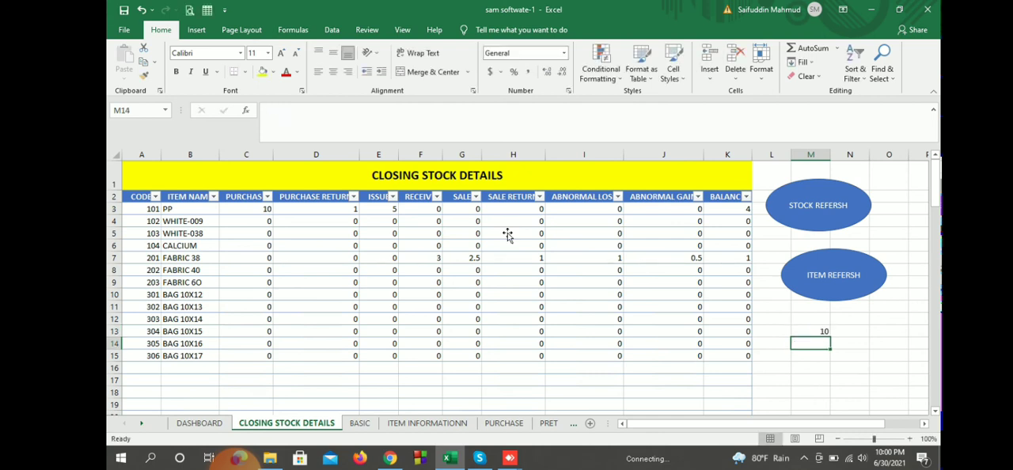
type("1")
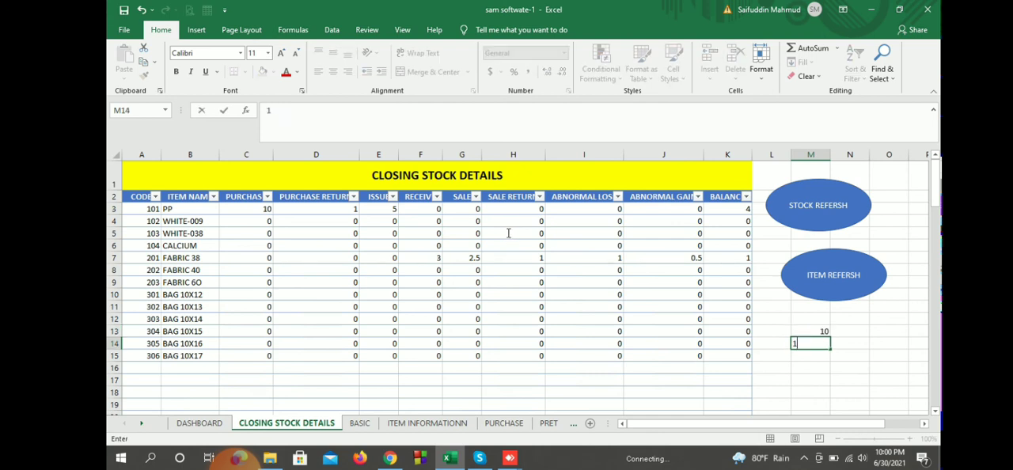
key("Return")
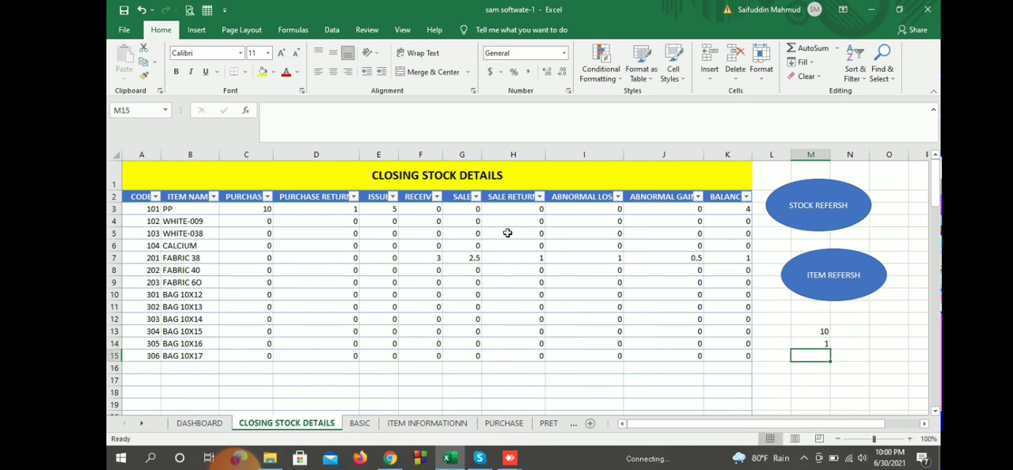
type("5")
key("Return")
Step: Calculate =M13-M14-M15 in cell M16 and compare the result with PP's balance in K3
type("=")
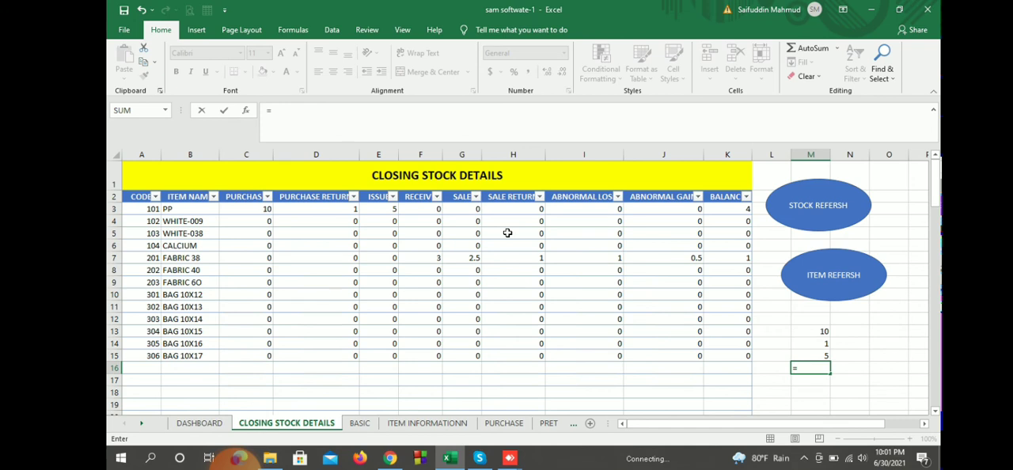
key("Up")
key("Up")
key("Up")
type("_")
key("BackSpace")
type("-M14")
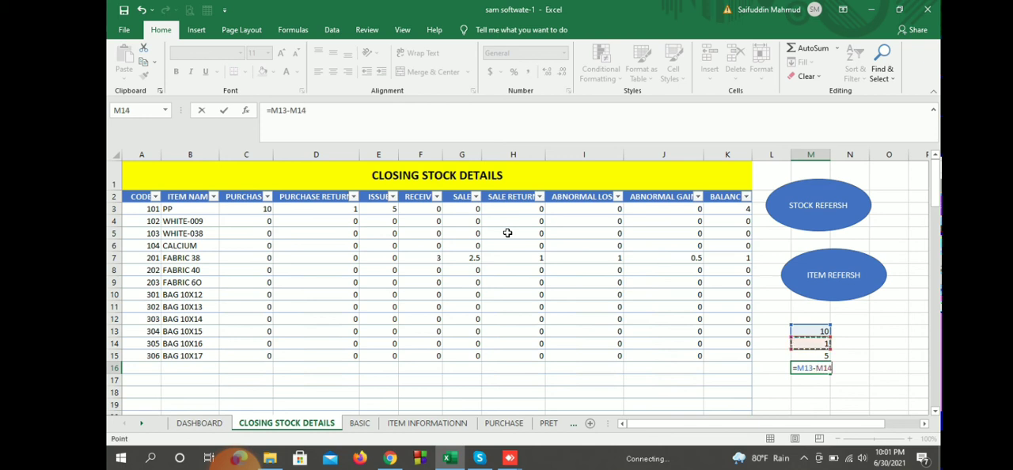
type("-M15")
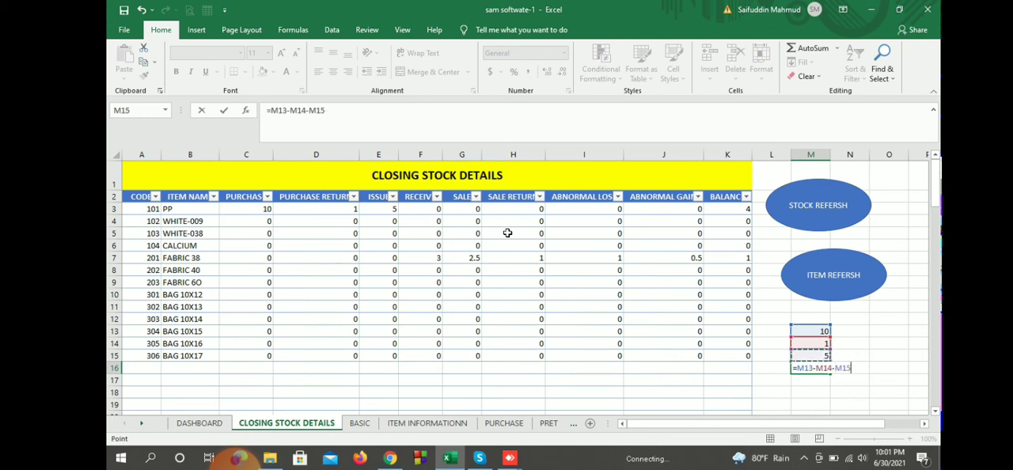
key("Return")
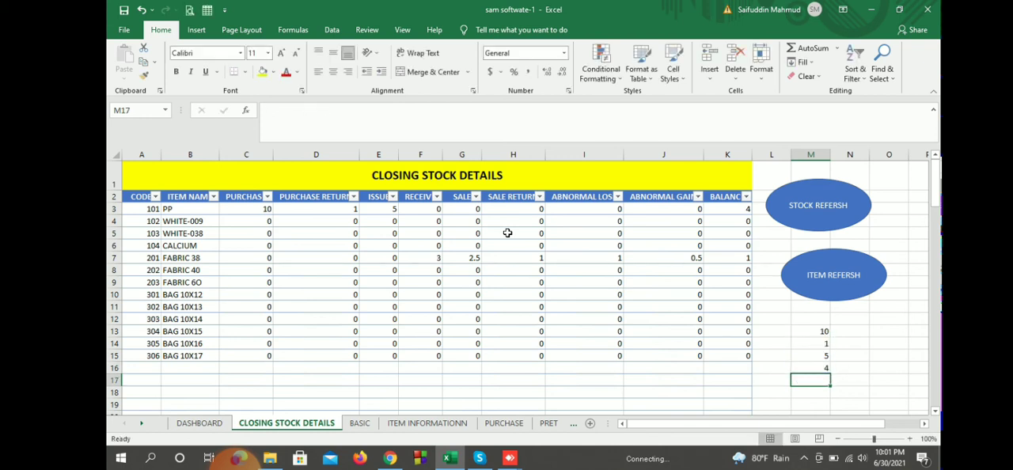
key("Up")
key("Up")
key("Up")
key("Up")
key("Up")
key("Up")
key("Up")
key("Up")
key("Up")
key("Up")
key("Up")
key("Up")
key("Up")
key("Up")
key("Left")
key("Left")
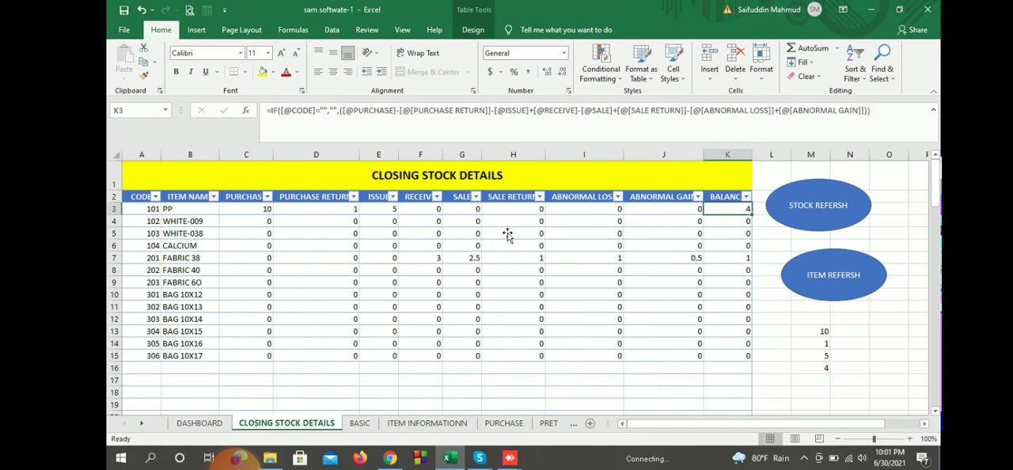
Step: Clear the scratch calculation for PP from cells M13 to M16
key("Down")
key("Down")
key("Down")
key("Down")
key("Down")
key("Down")
key("Down")
key("Down")
key("Down")
key("Down")
key("Right")
key("Right")
key("shift+Down")
key("shift+Down")
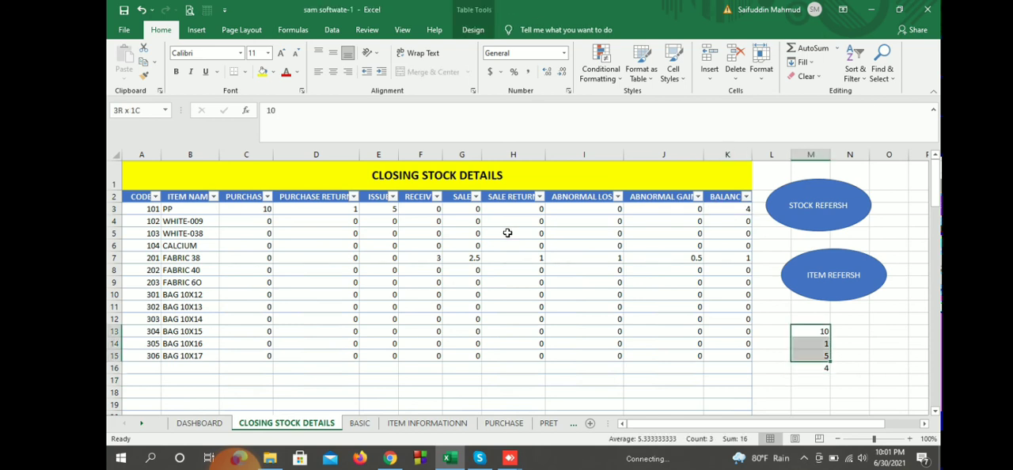
key("shift+Down")
key("Delete")
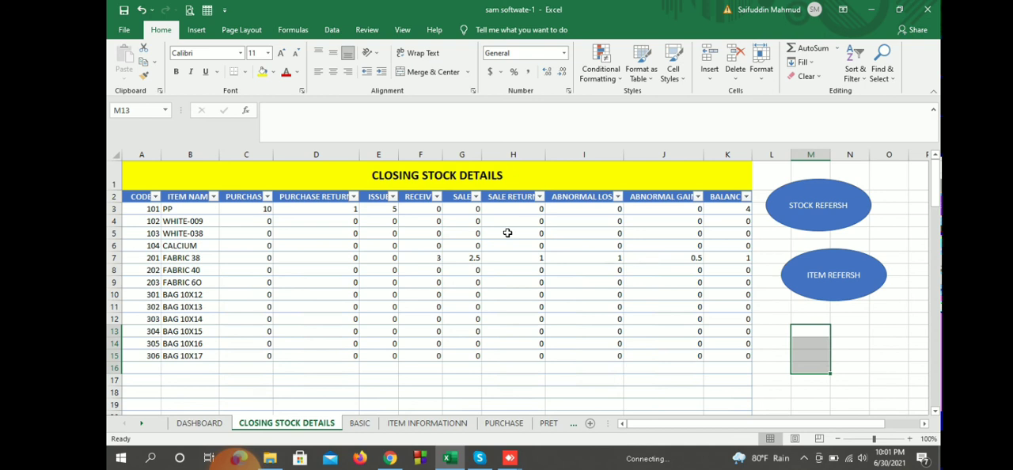
Step: Enter FABRIC 38's receive and sale quantities, 3 and 2.5, as scratch values in cells M13 and M14
key("Up")
key("Up")
key("Up")
key("Up")
key("Up")
key("Up")
key("Left")
key("Left")
key("Left")
key("Left")
key("Left")
key("Left")
key("Left")
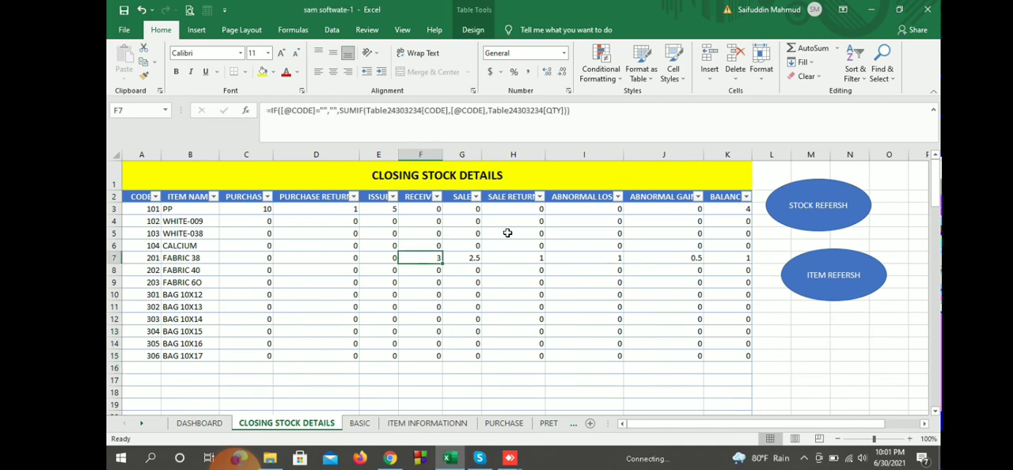
key("Down")
key("Down")
key("Down")
key("Down")
key("Down")
key("Down")
key("Right")
key("Right")
key("Right")
key("Right")
key("Right")
key("Right")
key("Right")
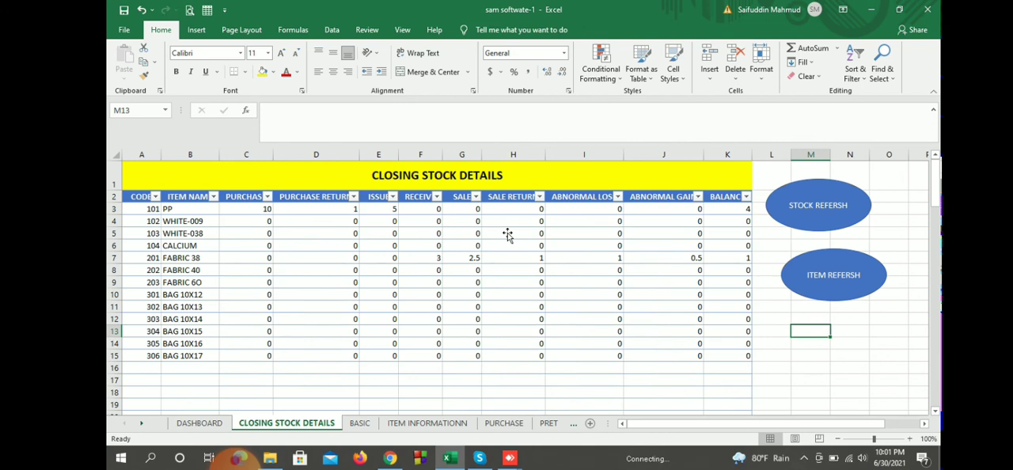
type("3")
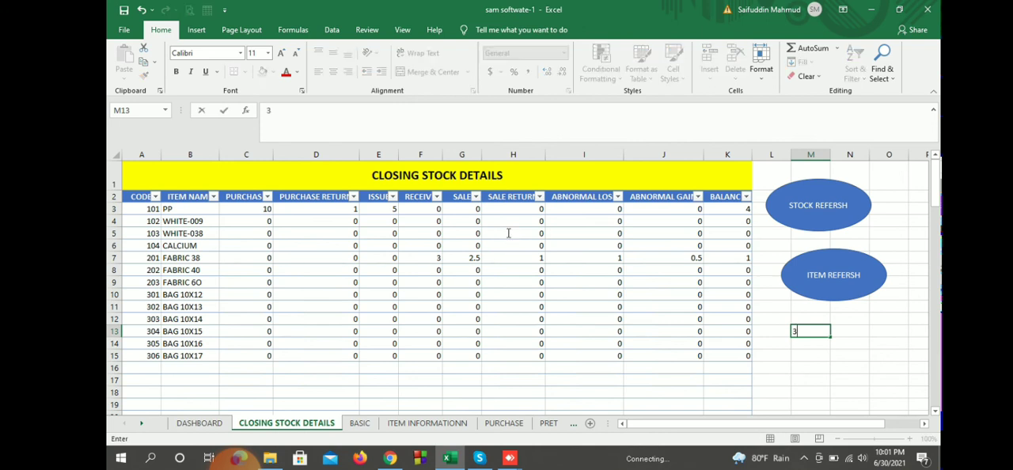
key("Return")
type("2")
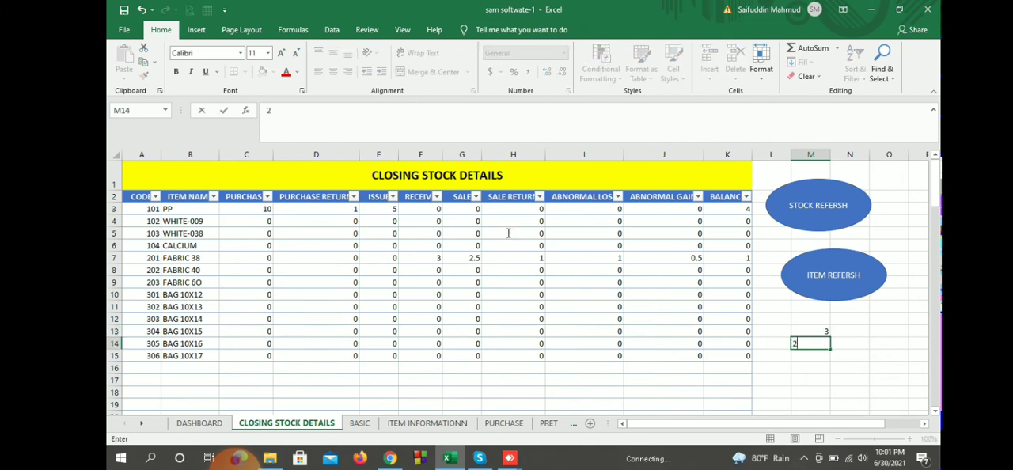
type(".5")
key("Return")
Step: Subtract the sale from the received quantity with =M13-M14 in cell M15
type("=")
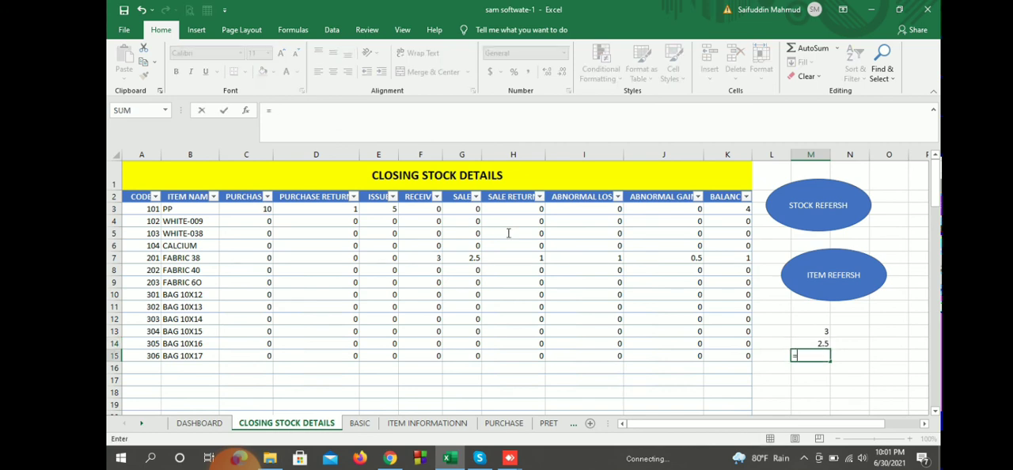
key("Up")
key("Up")
type("-")
key("Up")
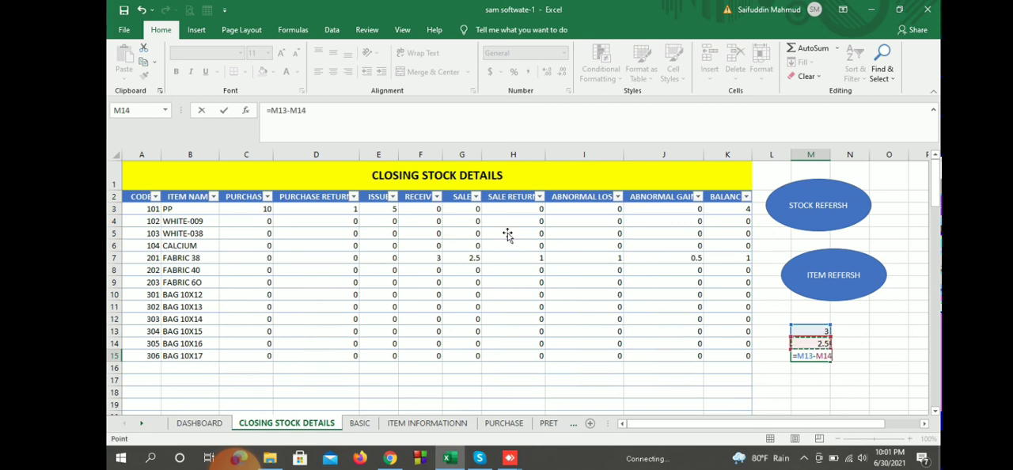
key("Return")
key("Up")
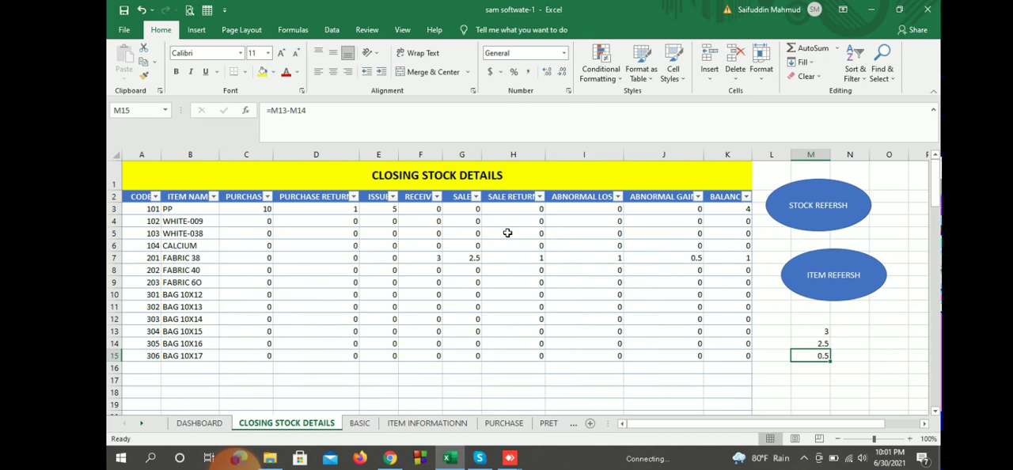
Step: Enter the sale return of 1 in cell M16 and add it with =M15+M16 in M17
key("Down")
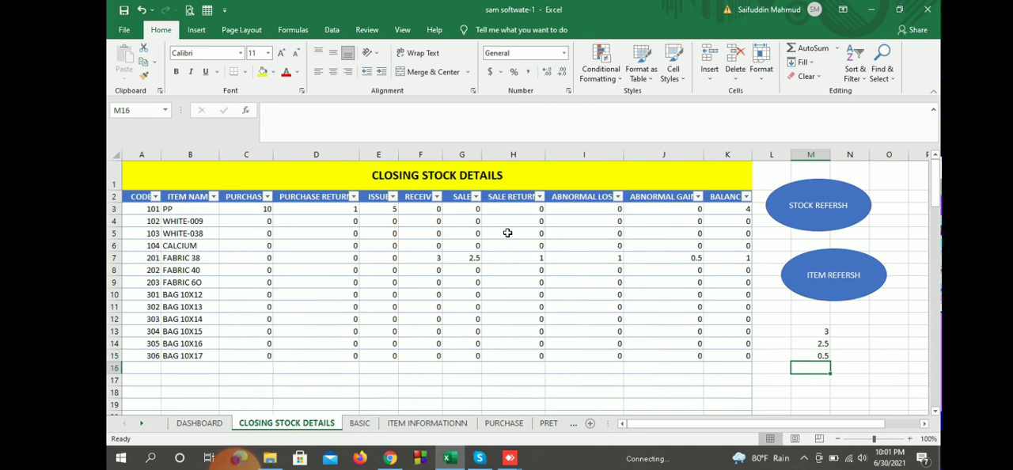
type("1")
key("Return")
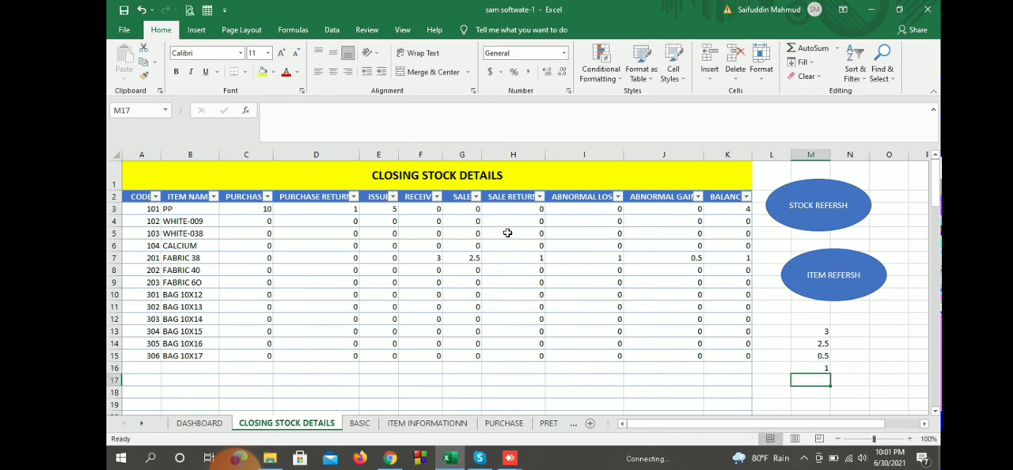
type("=")
key("Up")
key("Up")
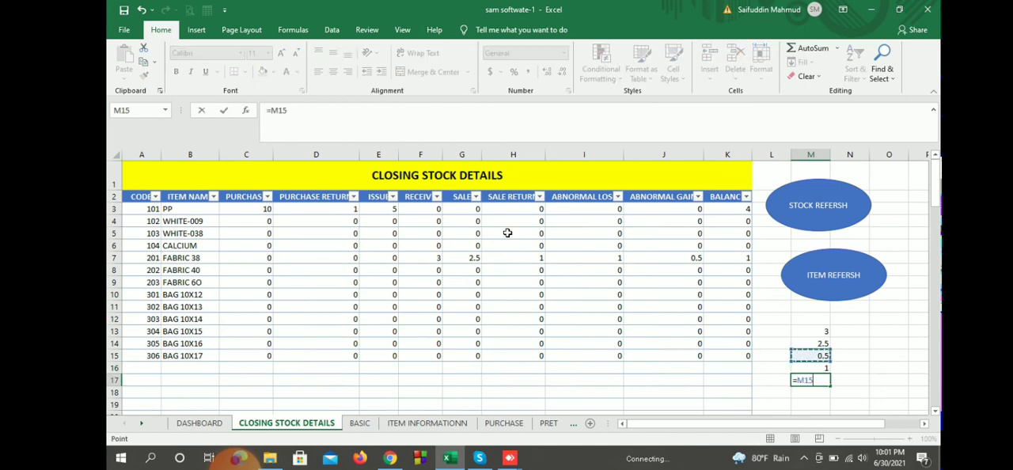
type("+")
key("Down")
key("Return")
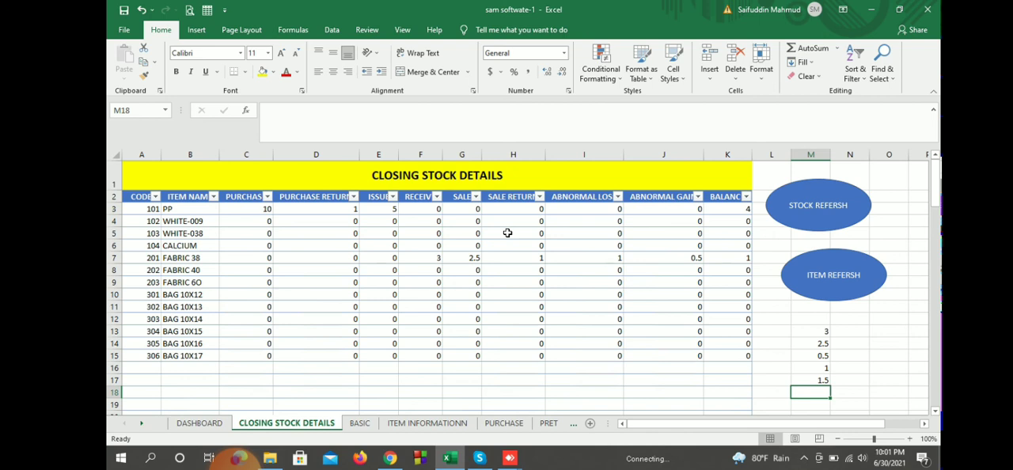
Step: Enter the abnormal loss of 1 in cell M18 and subtract it with =M17-M18 in M19
type("1")
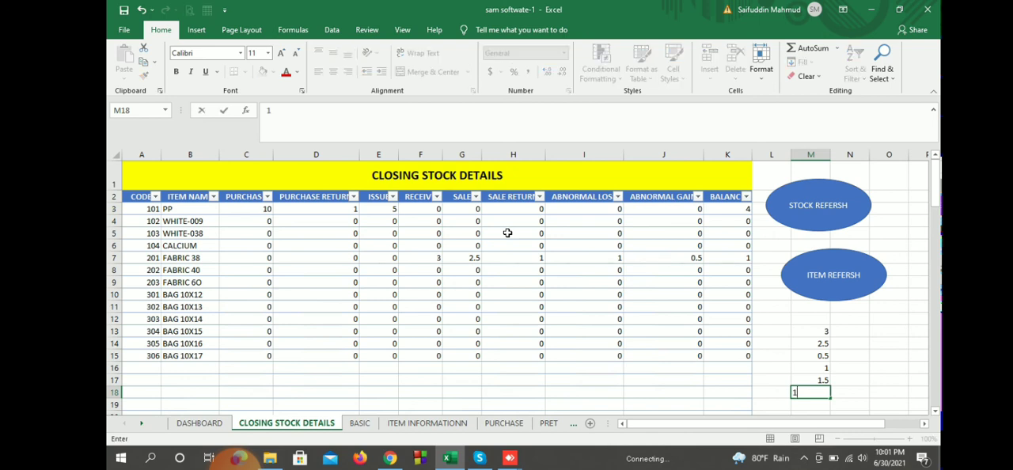
key("Return")
scroll(507, 233, "down", 1)
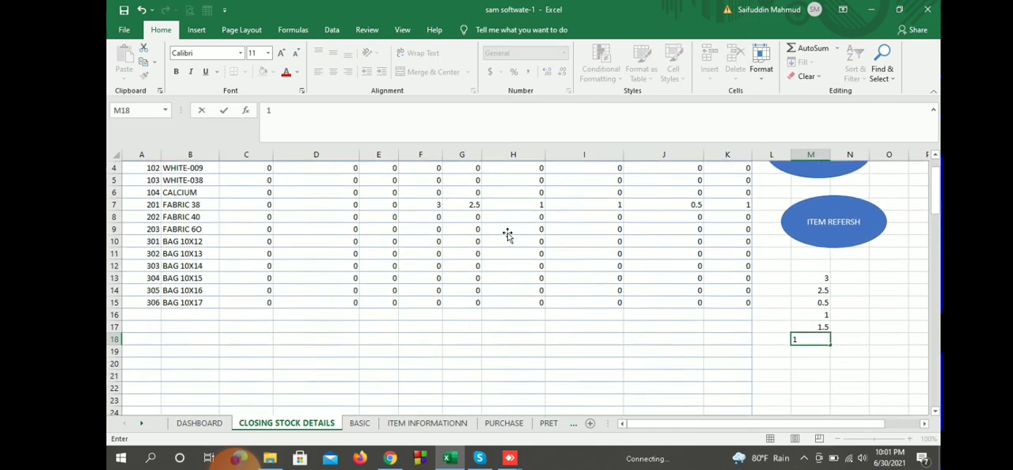
type("=")
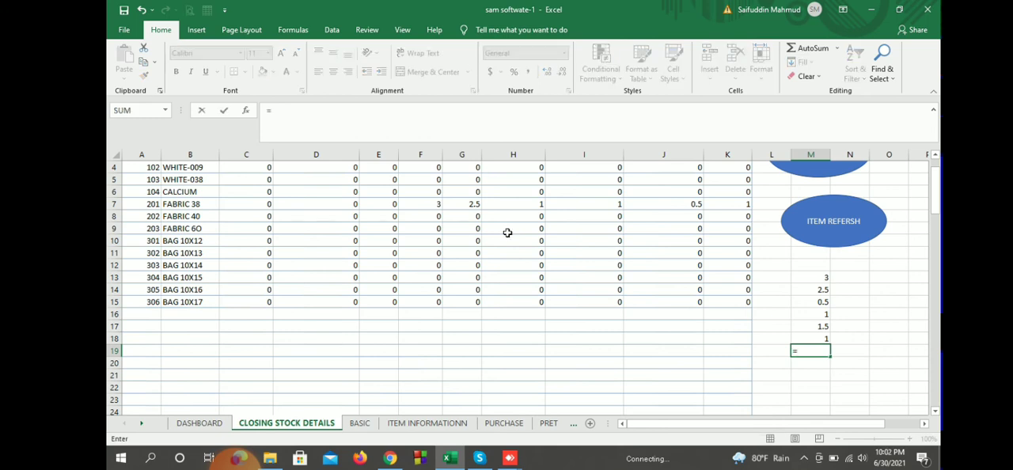
key("Up")
key("Up")
type("-")
key("Up")
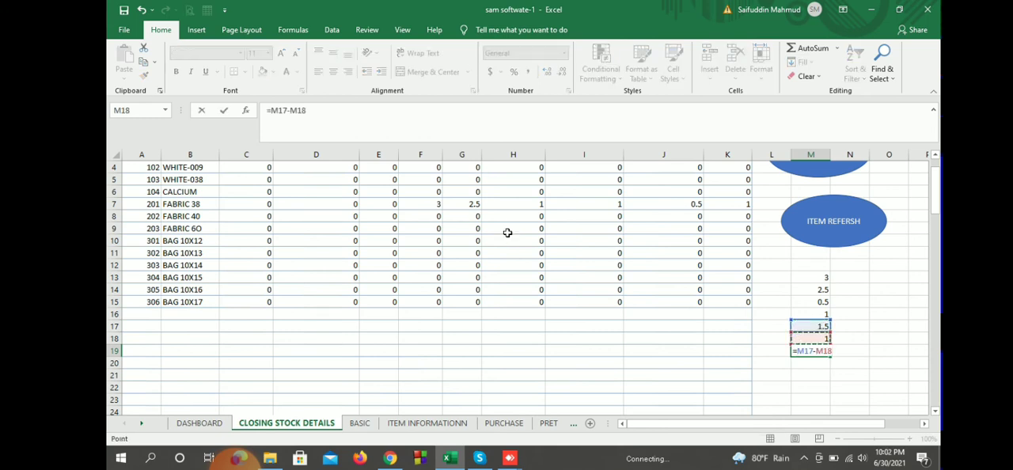
key("Return")
scroll(507, 233, "up", 1)
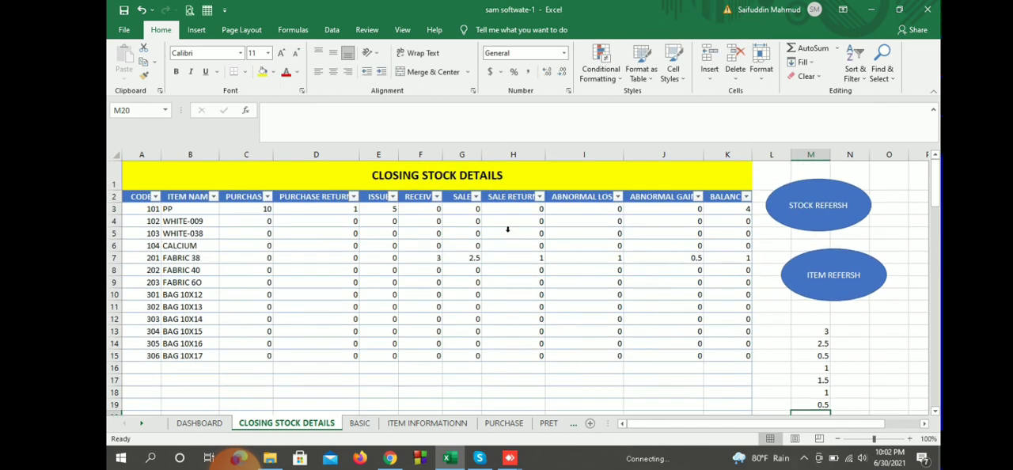
Step: Enter the abnormal gain of 0.5 in cell M20 and add it with =M19+M20 in M21
scroll(509, 239, "down", 2)
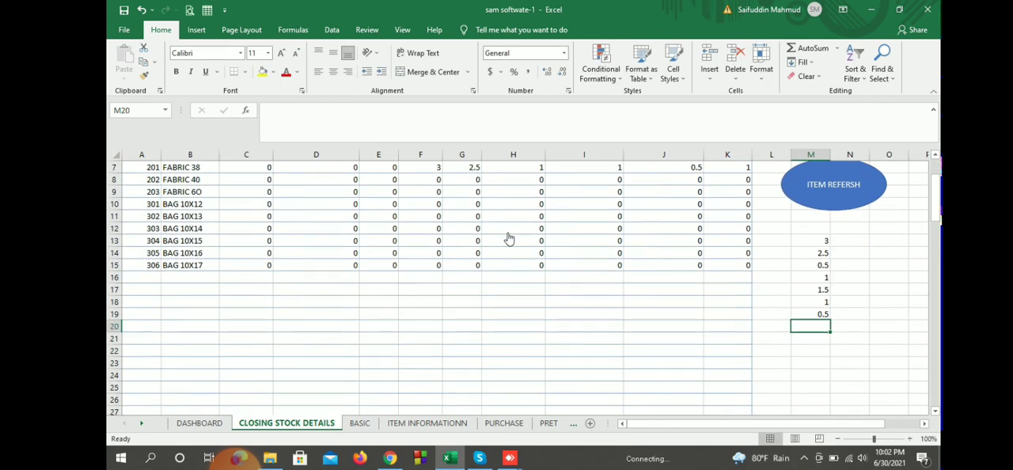
type(".")
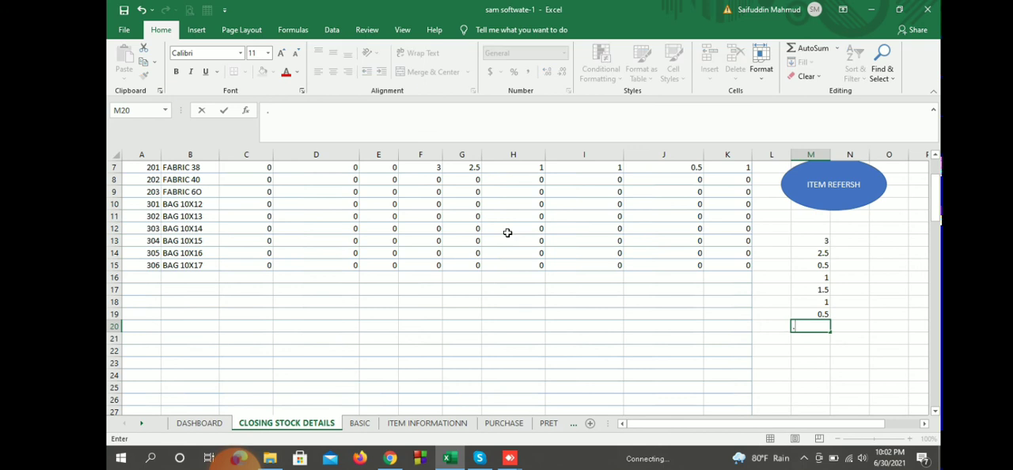
type("5")
key("Return")
type("=")
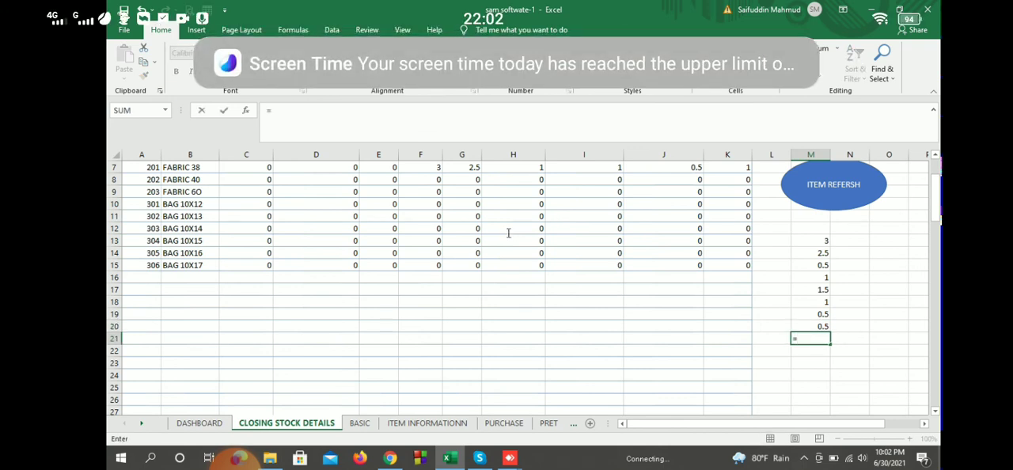
key("Up")
key("Up")
type("+")
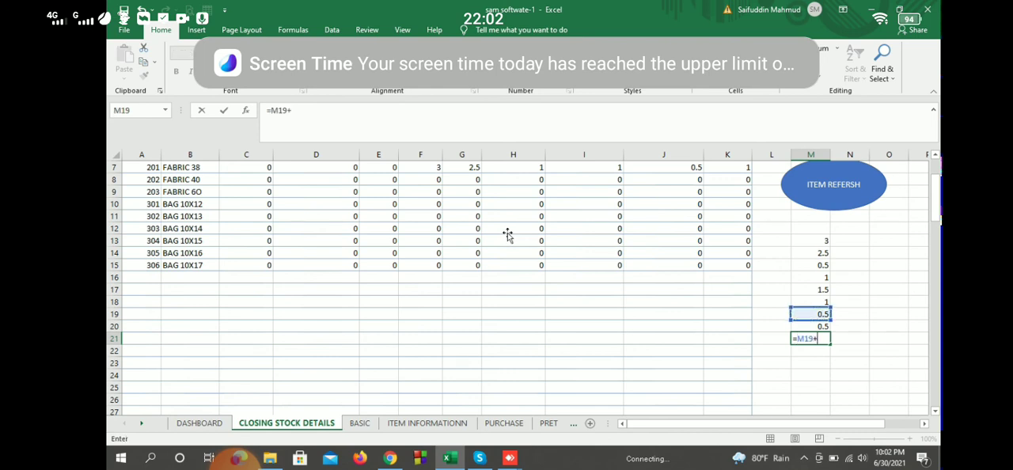
key("Up")
key("Return")
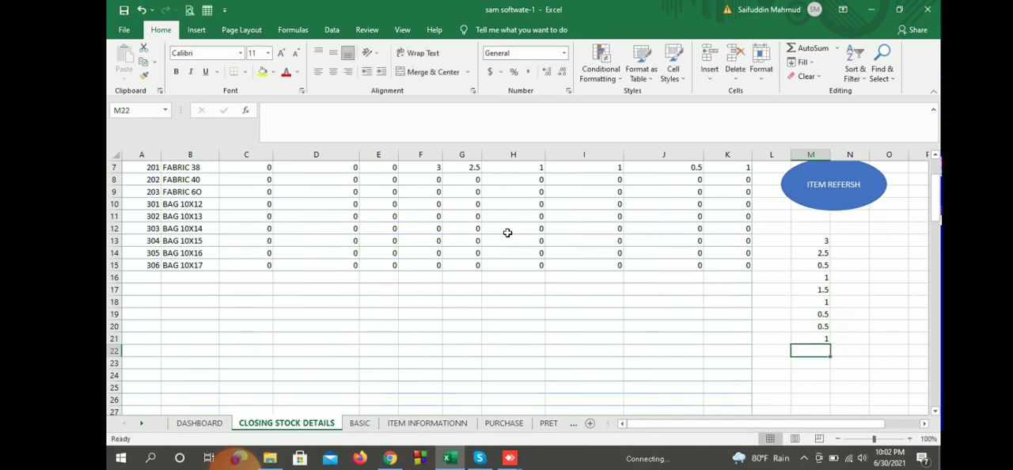
Step: Clear the FABRIC 38 scratch calculation from cells M13 to M21
scroll(508, 232, "up", 1)
key("ctrl+Up")
key("ctrl+Up")
key("shift+Down")
key("shift+Down")
key("shift+Down")
key("shift+Down")
key("shift+Down")
key("shift+Down")
key("shift+Down")
key("shift+Down")
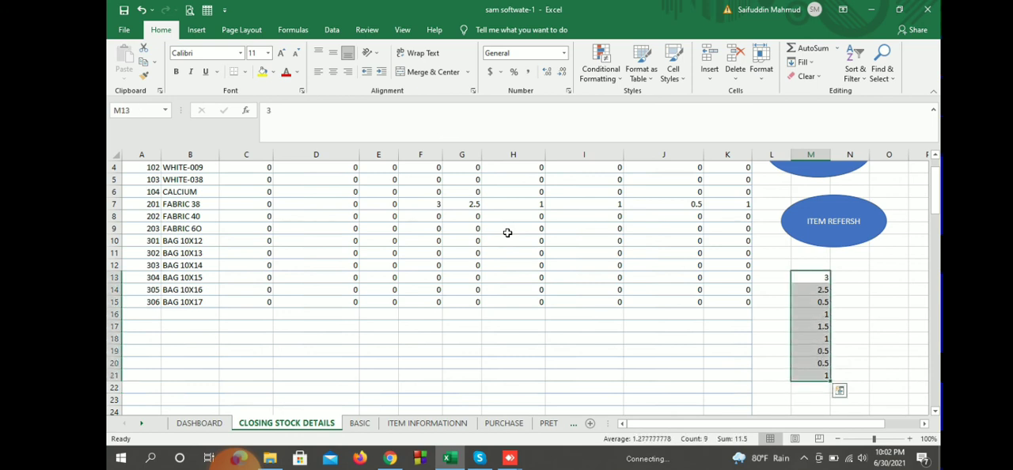
key("Delete")
scroll(508, 232, "up", 1)
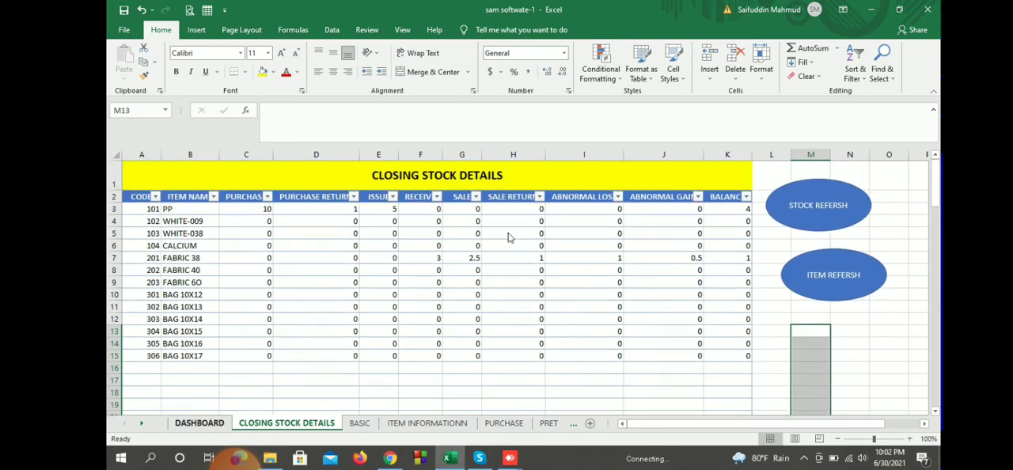
Step: Return to the DASHBOARD sheet and view the start of its INPUT AND REPORT list
left_click(200, 423)
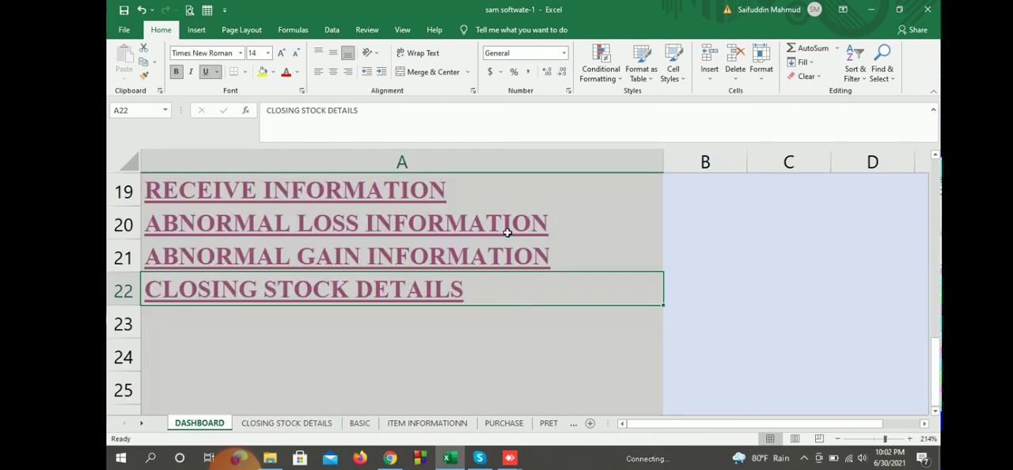
scroll(507, 233, "up", 1)
scroll(507, 233, "up", 6)
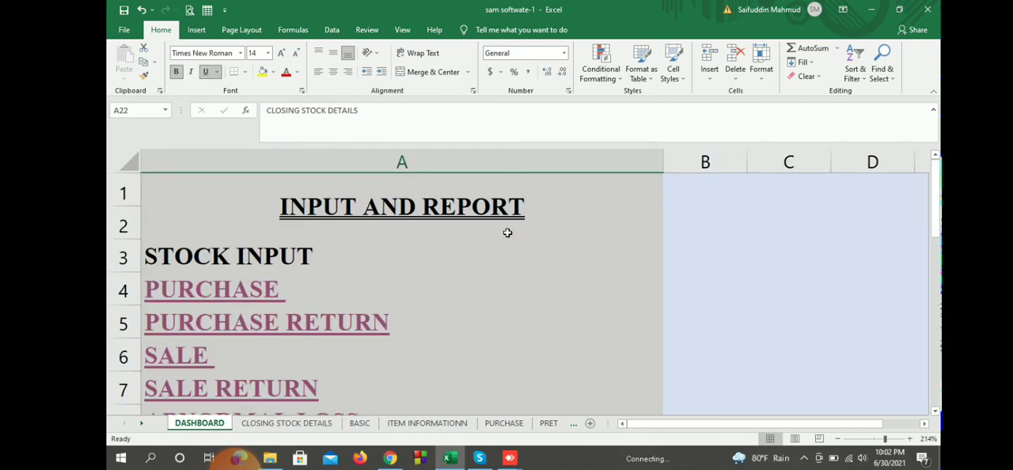